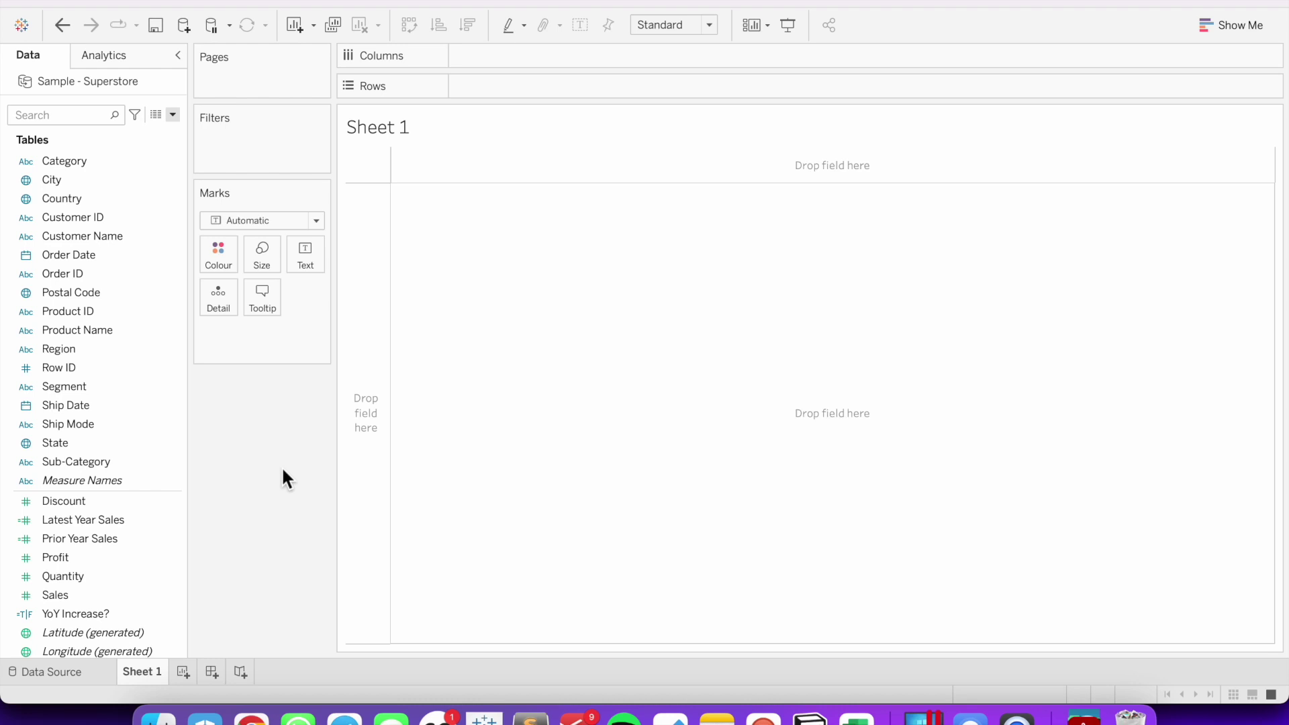
# Step: Review the INT-based Latest Year Sales formula and display its total, 733,215, as text
pyautogui.rightClick(119, 517)
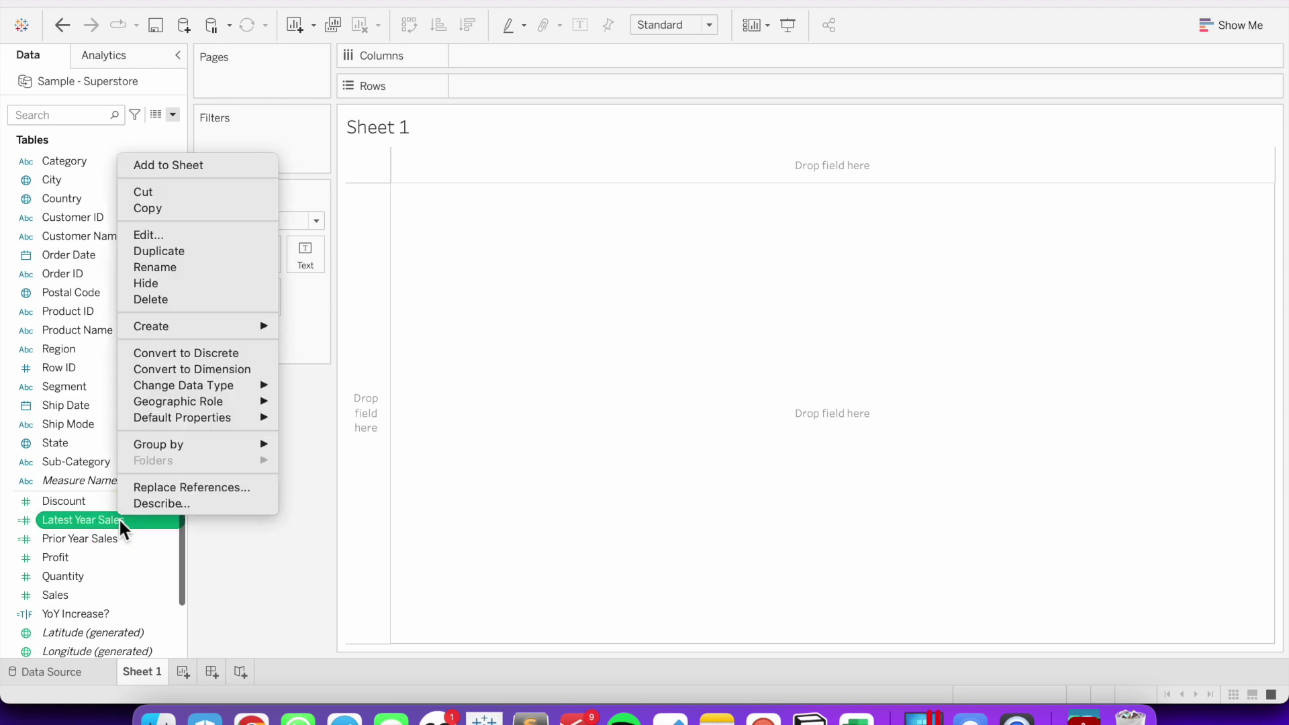
pyautogui.click(176, 235)
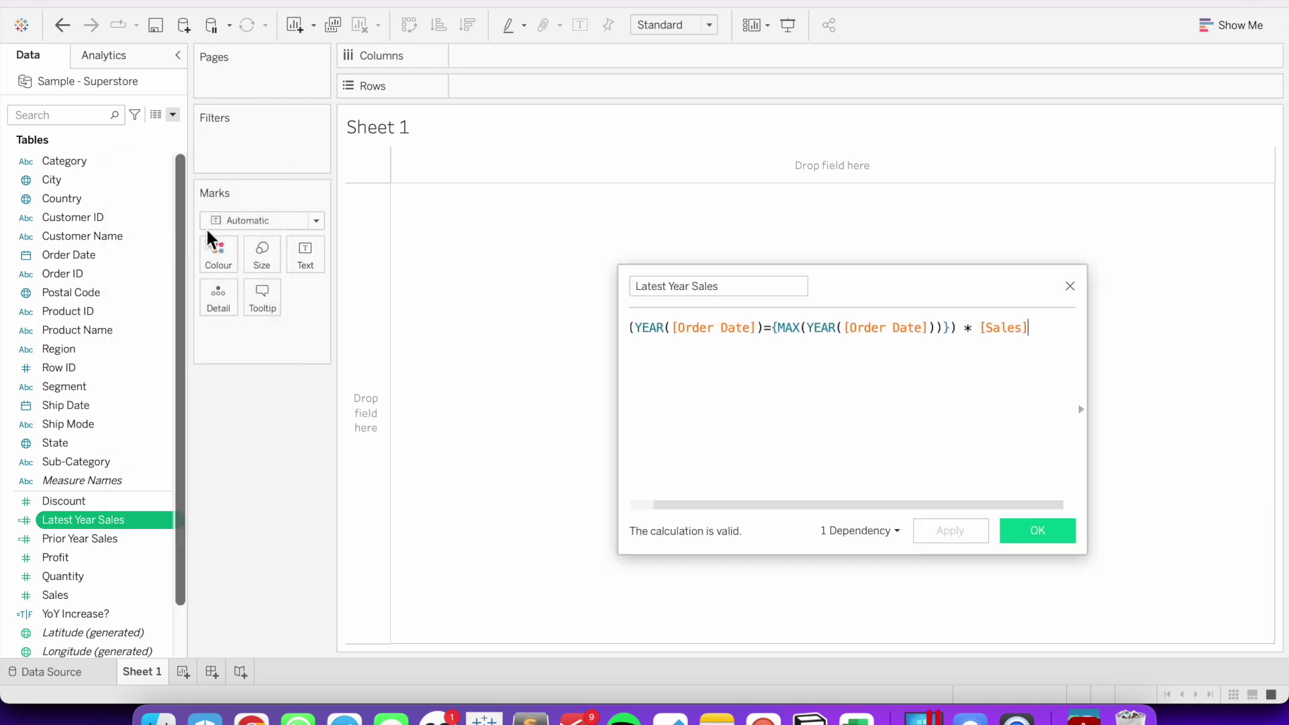
pyautogui.moveTo(623, 424); pyautogui.dragTo(495, 423)
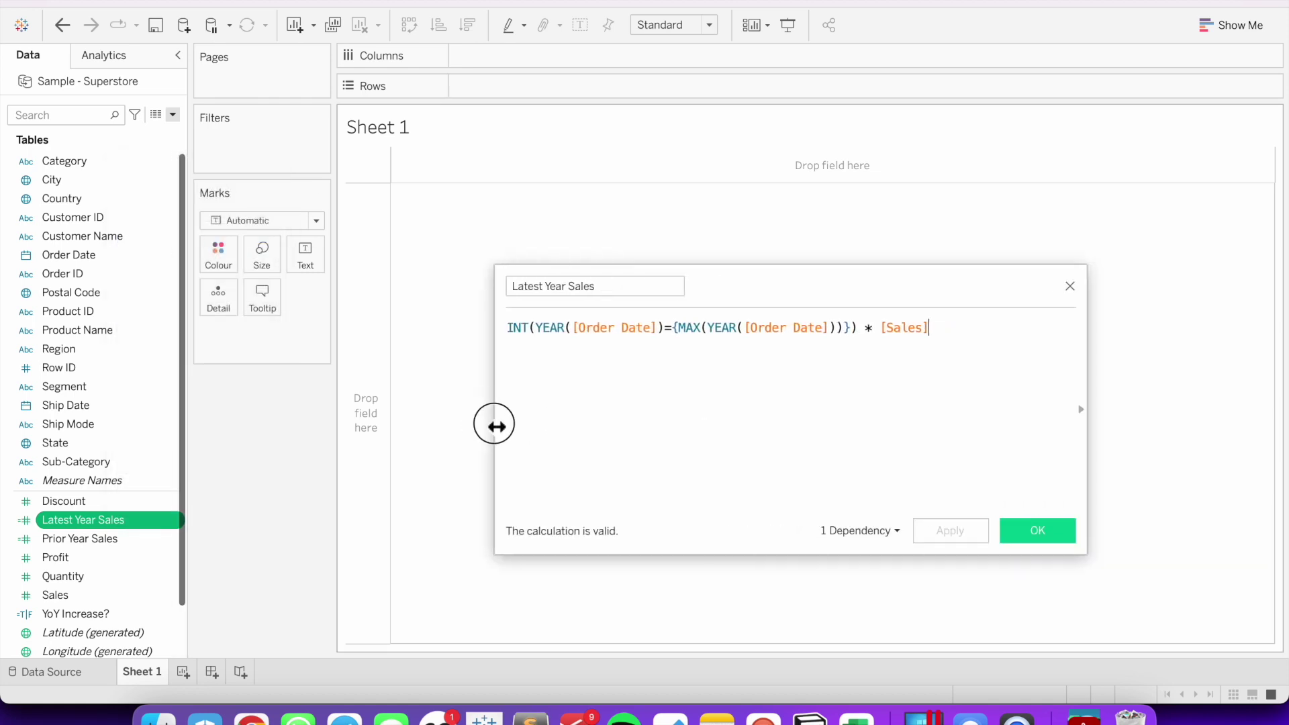
pyautogui.moveTo(535, 331); pyautogui.dragTo(852, 323)
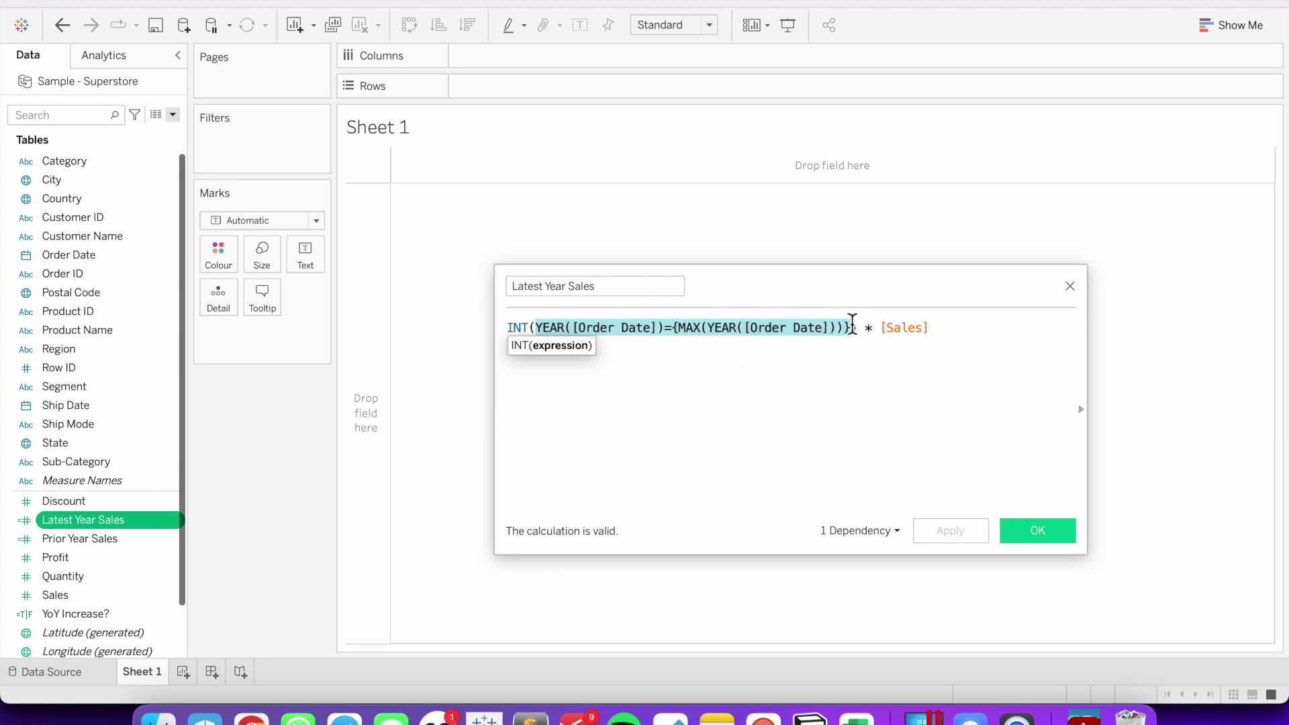
pyautogui.click(859, 356)
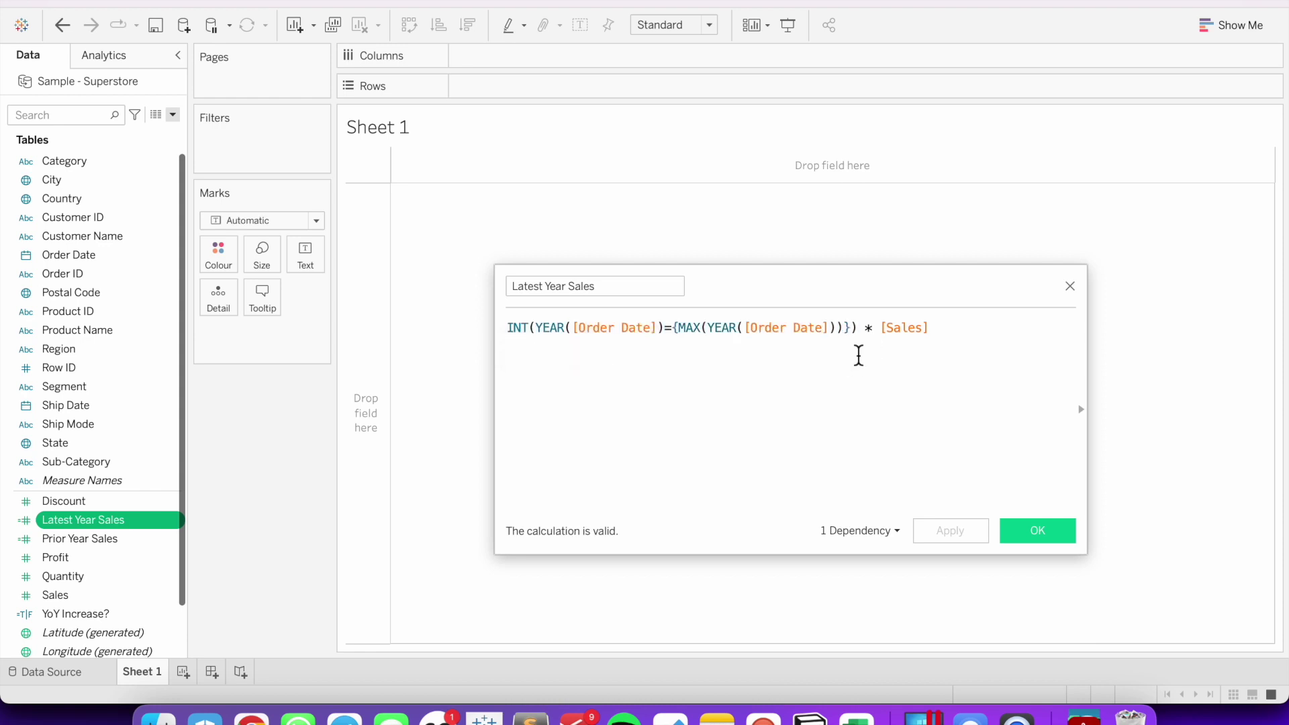
pyautogui.click(1042, 536)
pyautogui.moveTo(96, 518); pyautogui.dragTo(301, 248)
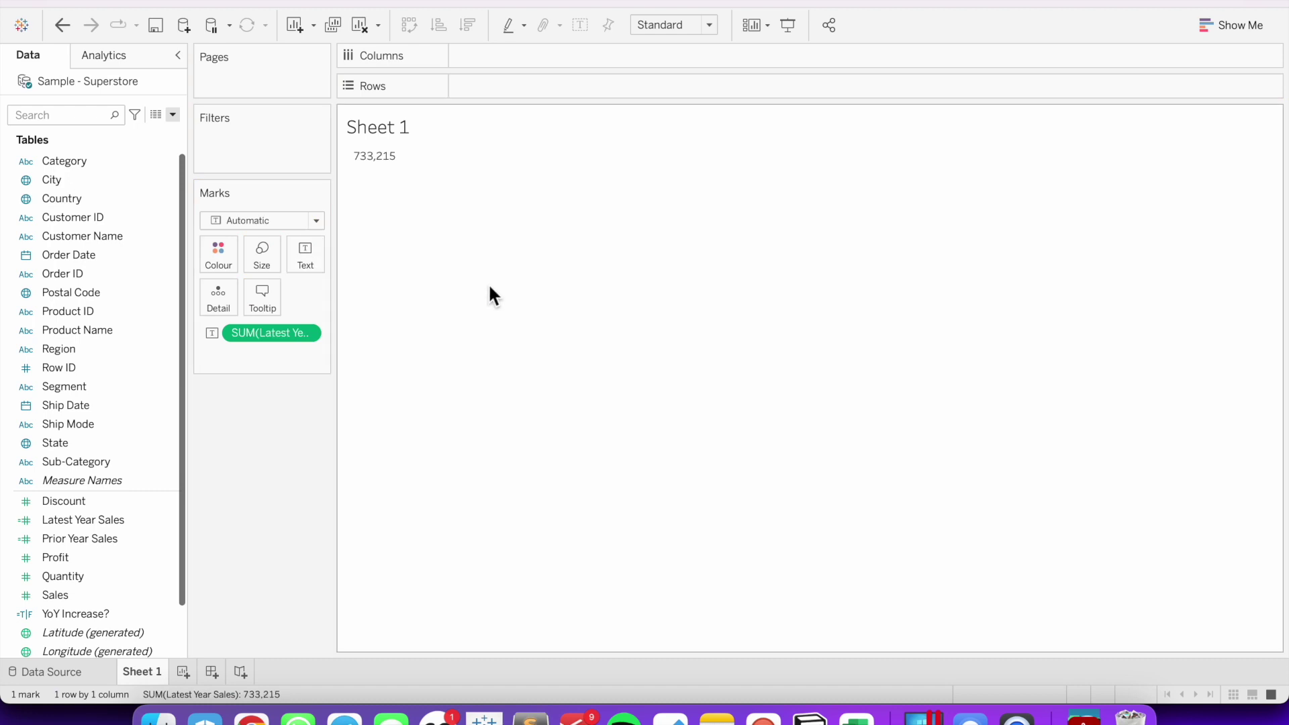
# Step: Review the Prior Year Sales formula and add it as a second row showing 609,206
pyautogui.rightClick(78, 545)
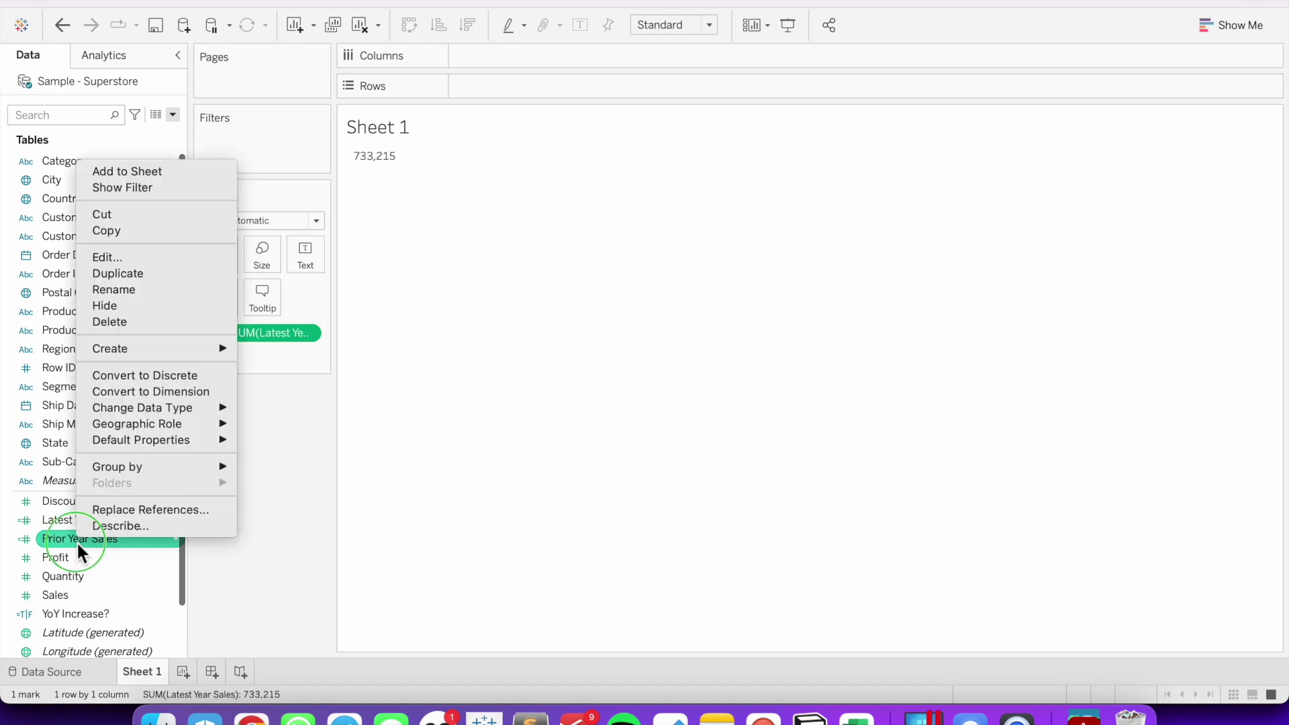
pyautogui.click(102, 258)
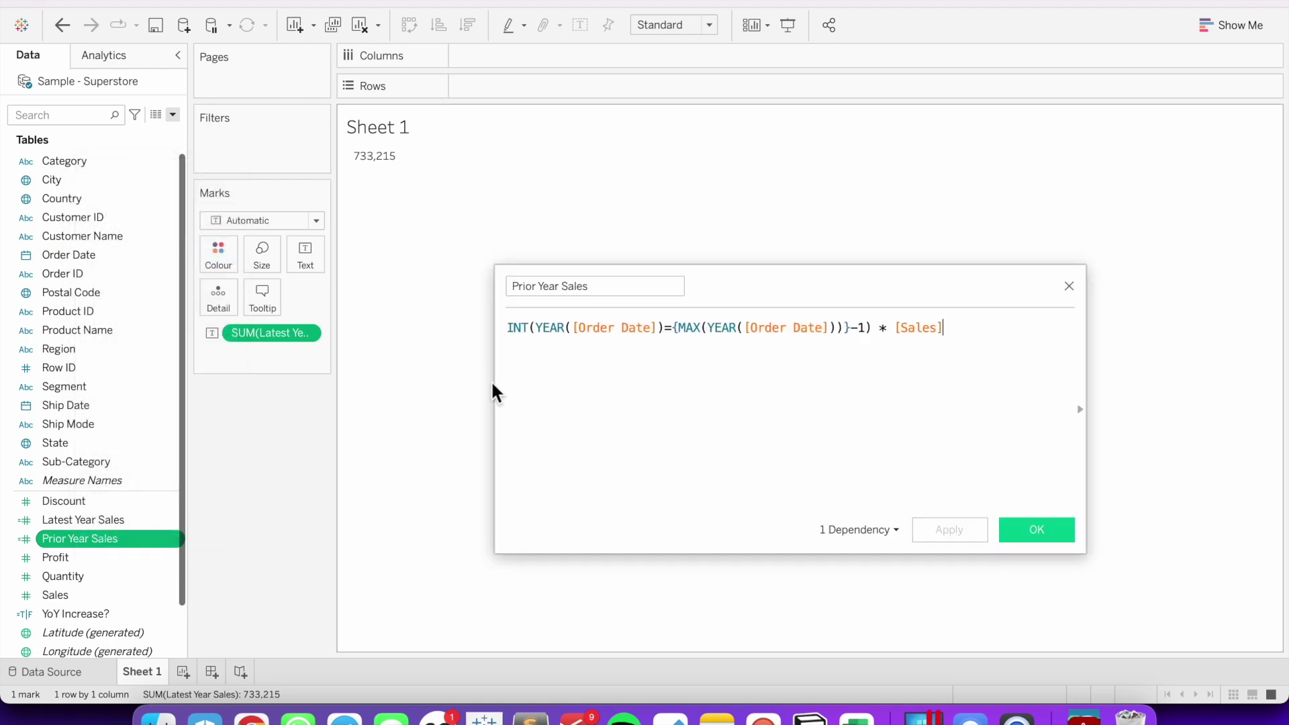
pyautogui.moveTo(675, 336); pyautogui.dragTo(855, 339)
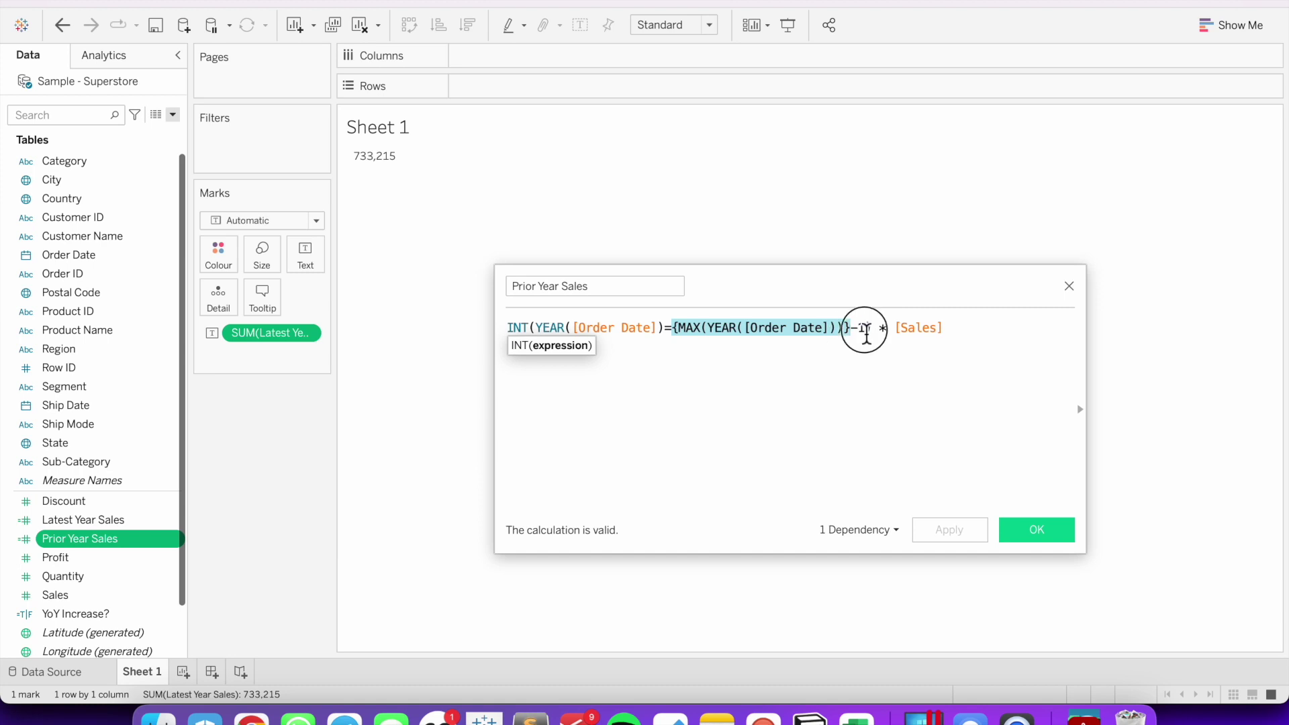
pyautogui.click(866, 329)
pyautogui.moveTo(537, 329); pyautogui.dragTo(670, 327)
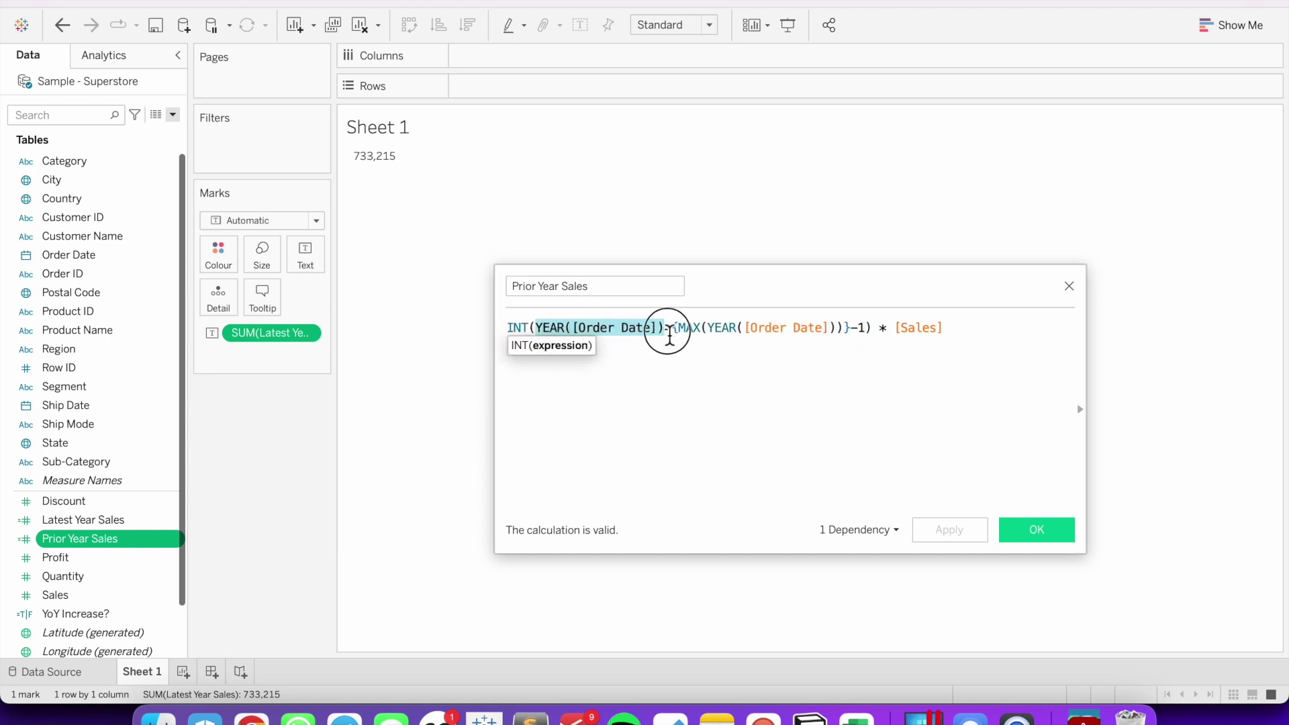
pyautogui.click(1034, 530)
pyautogui.click(86, 541)
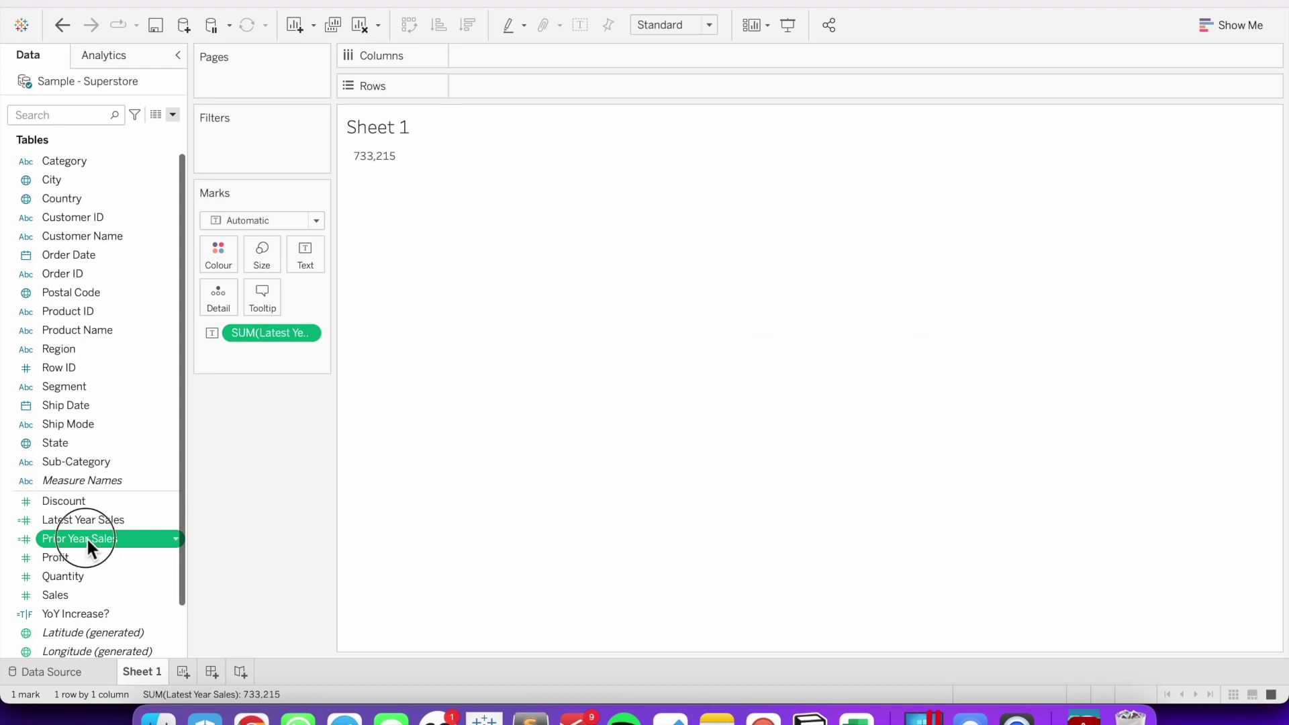
pyautogui.moveTo(86, 537); pyautogui.dragTo(367, 152)
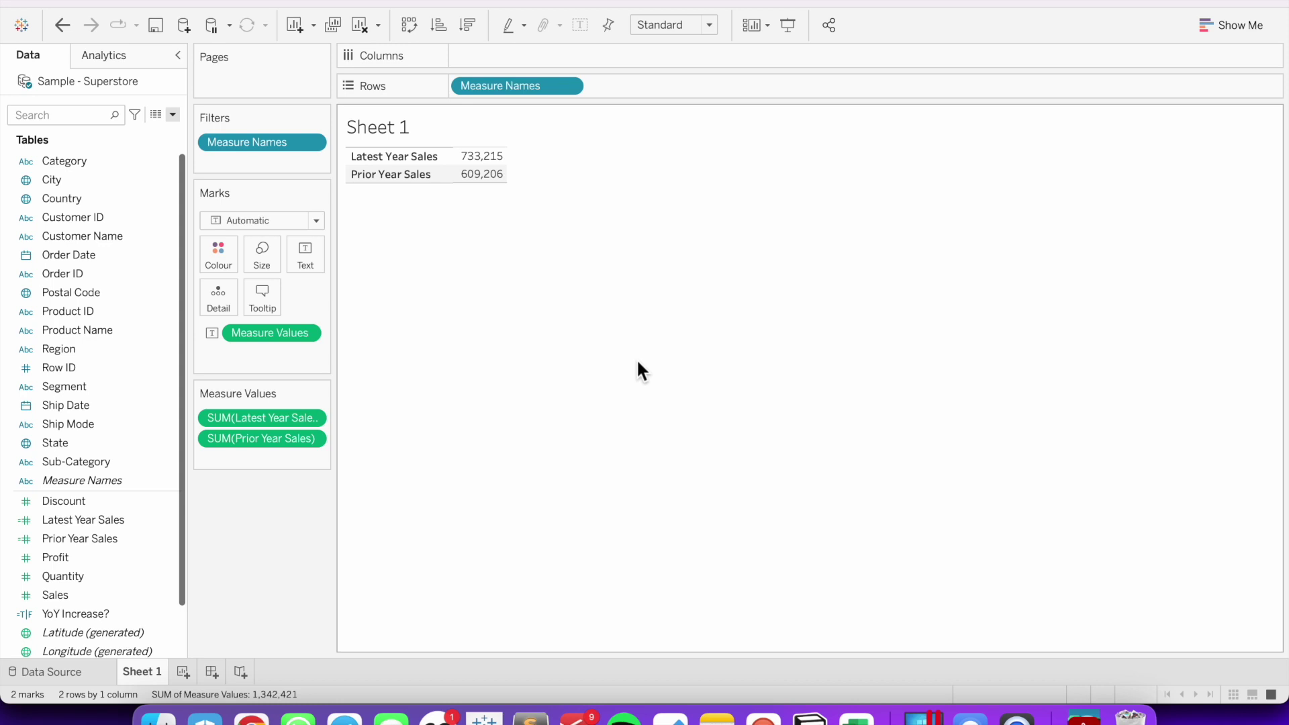
pyautogui.rightClick(90, 607)
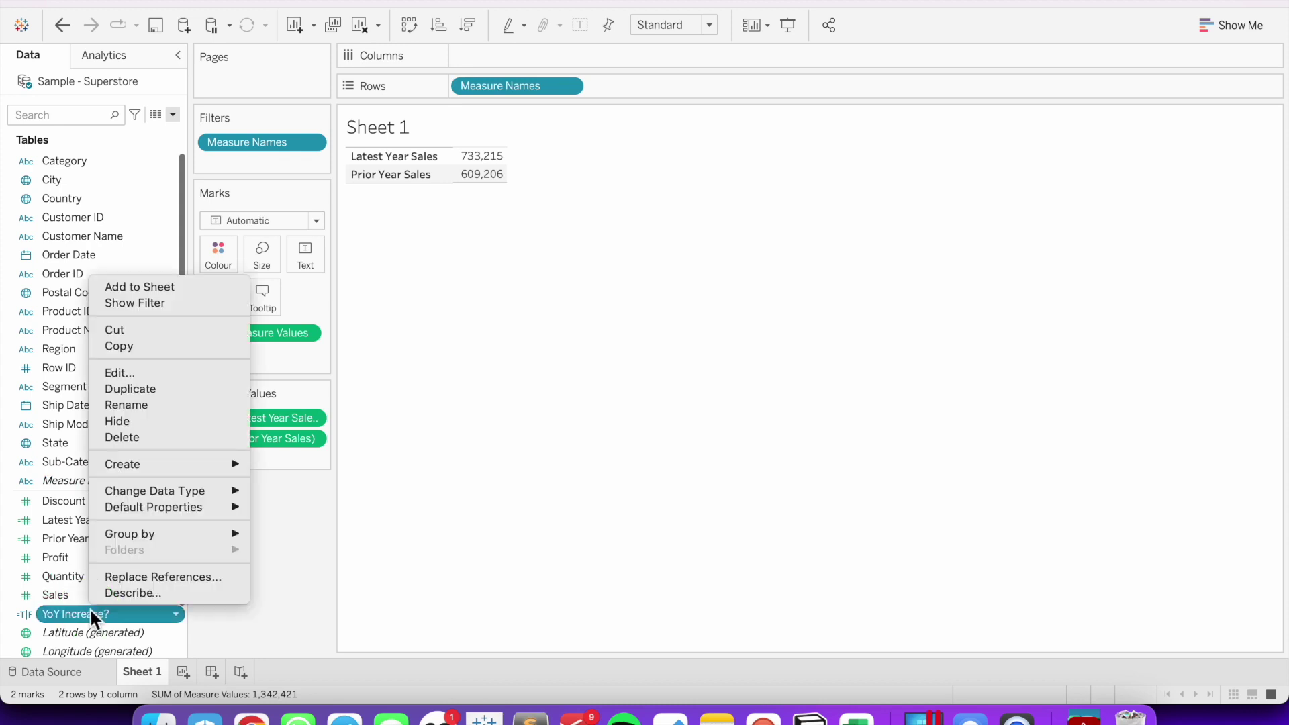
pyautogui.click(124, 371)
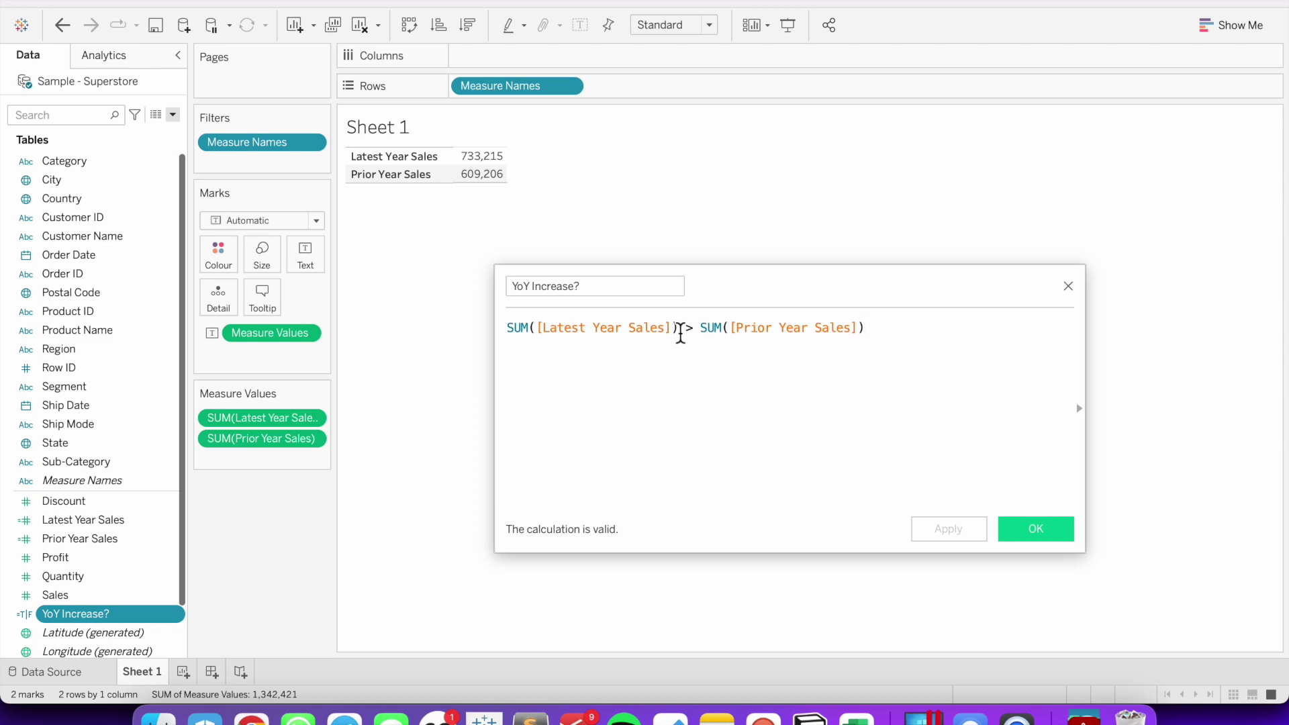
pyautogui.moveTo(679, 329); pyautogui.dragTo(500, 327)
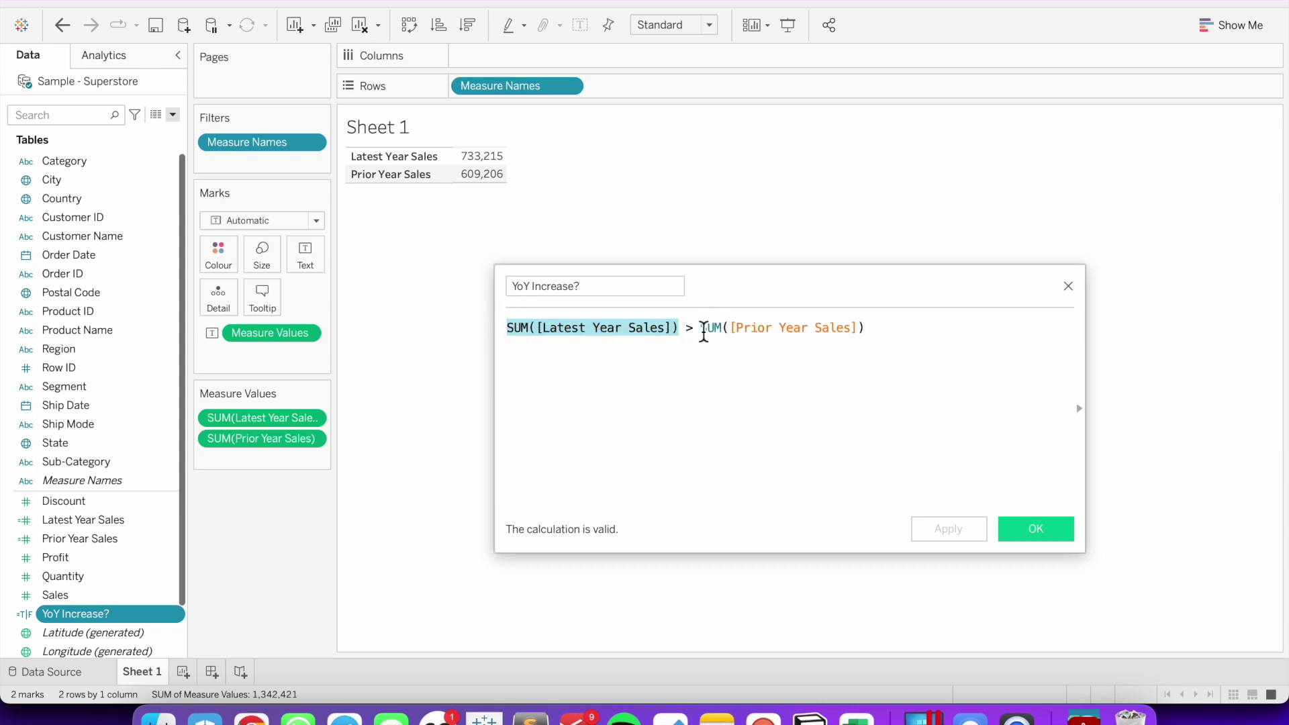
pyautogui.moveTo(701, 327); pyautogui.dragTo(872, 327)
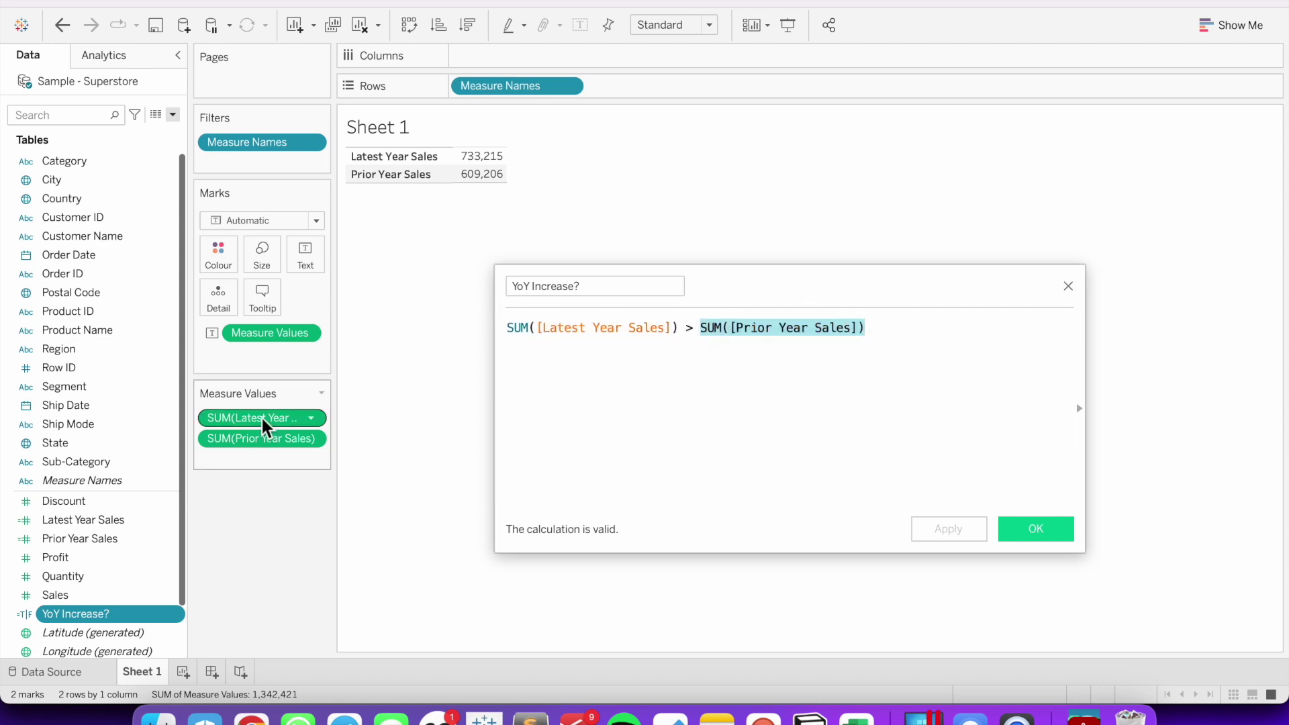
pyautogui.click(599, 368)
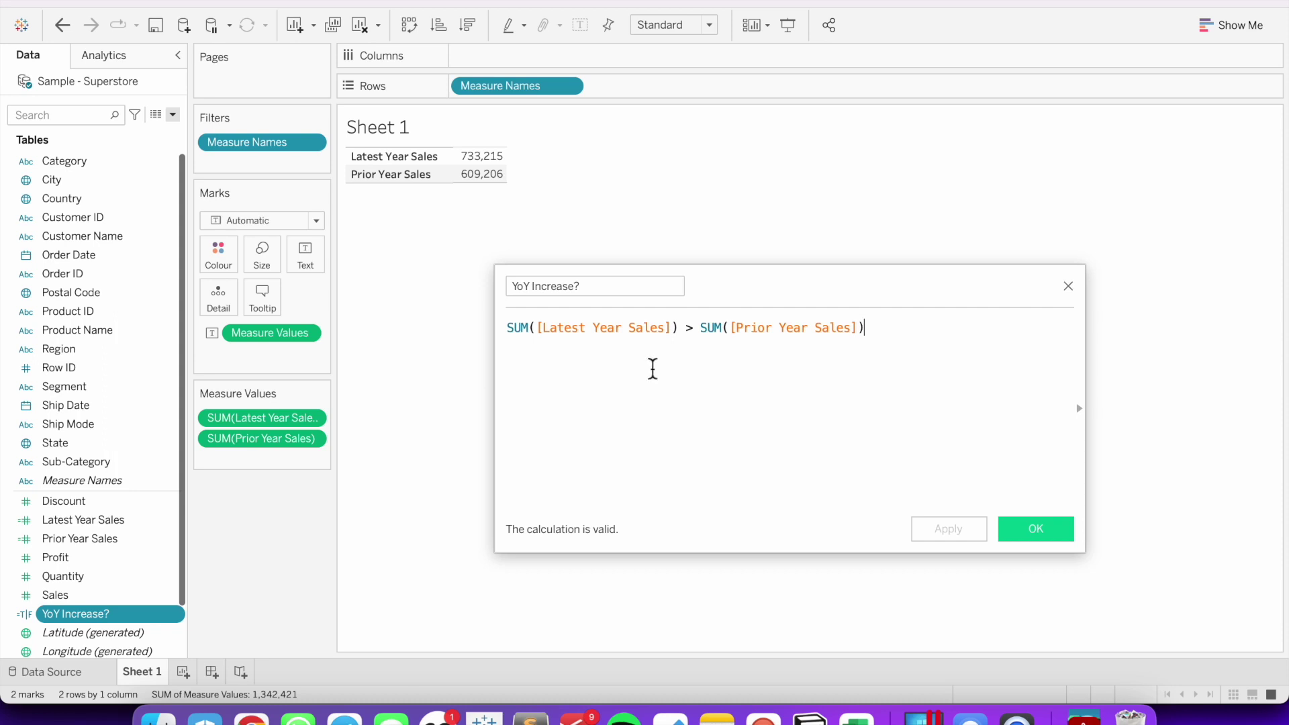
pyautogui.doubleClick(695, 331)
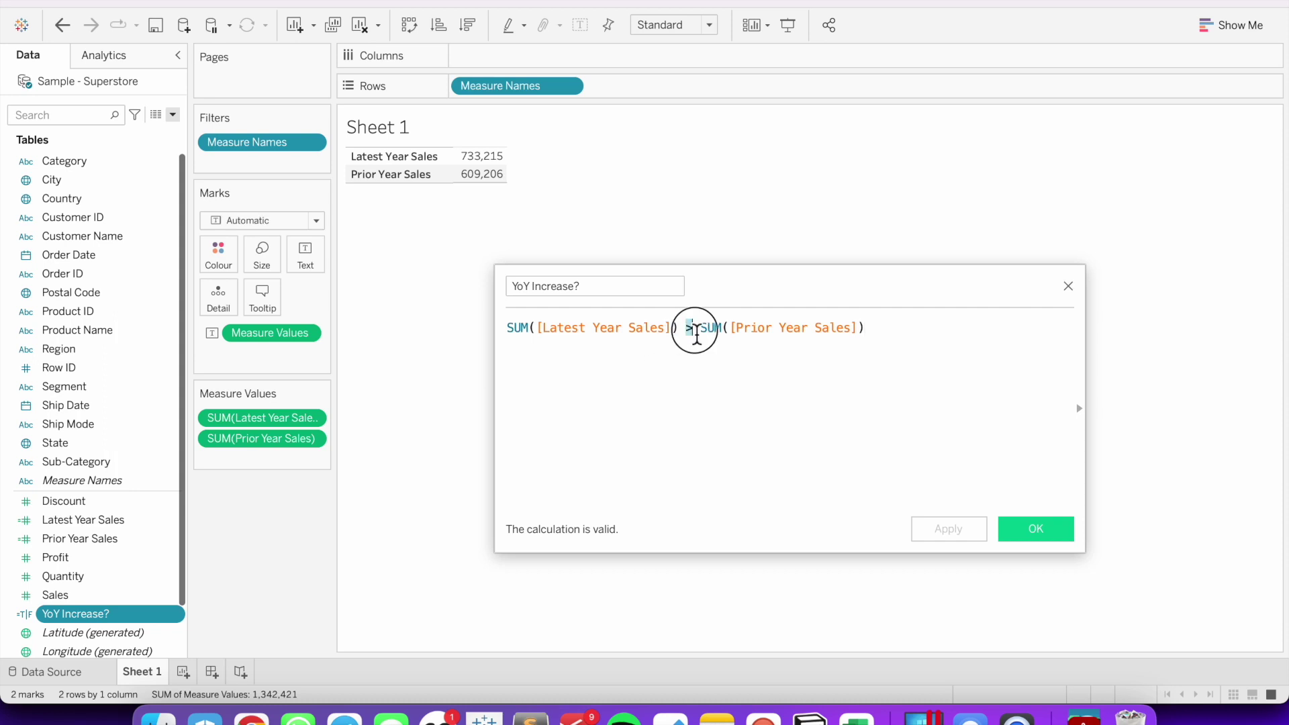
pyautogui.click(723, 386)
pyautogui.click(1025, 528)
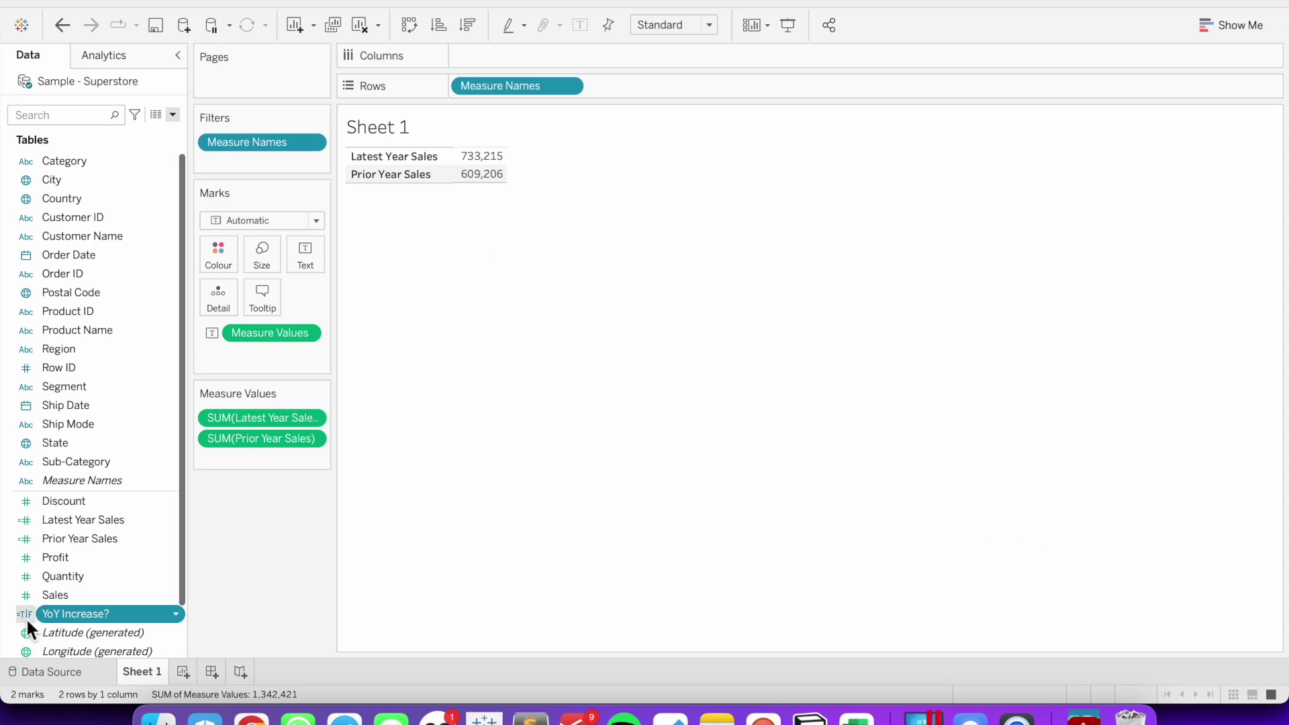
pyautogui.moveTo(74, 613); pyautogui.dragTo(217, 257)
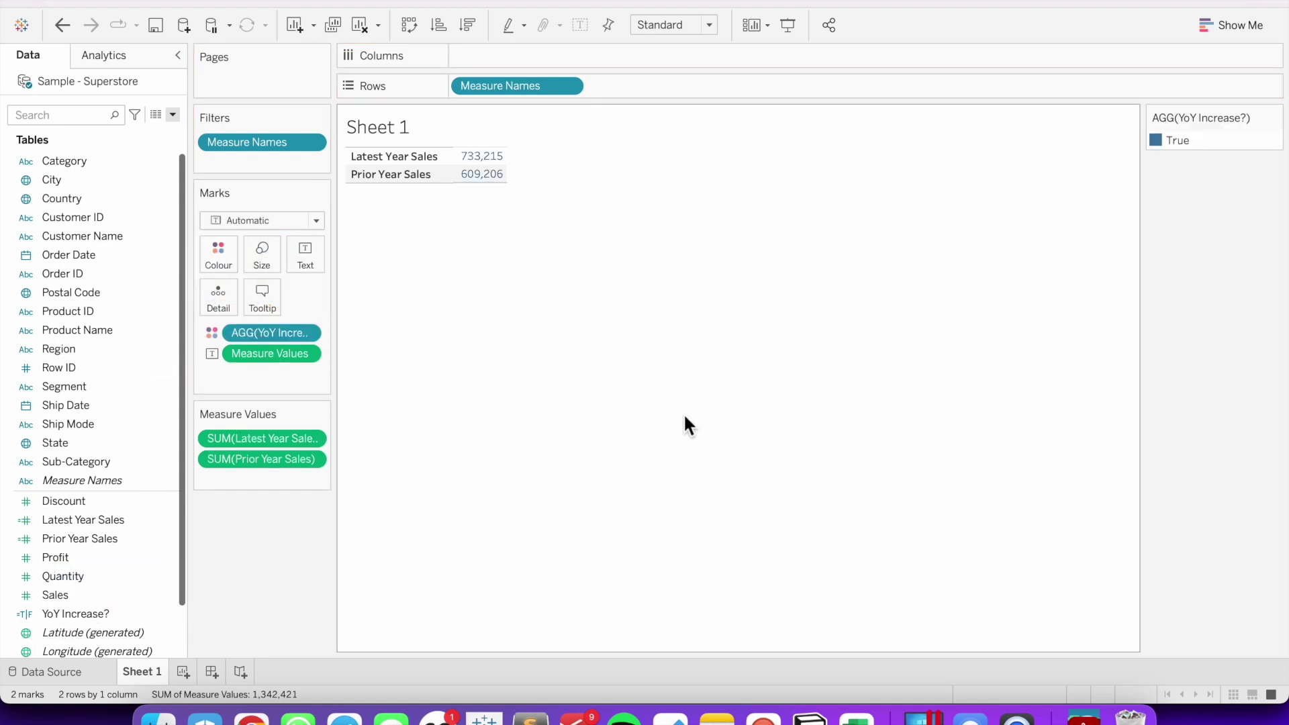
# Step: Remove Prior Year Sales from Measure Values, leaving latest-year sales coloured by YoY Increase?
pyautogui.click(1175, 141)
pyautogui.click(1175, 141)
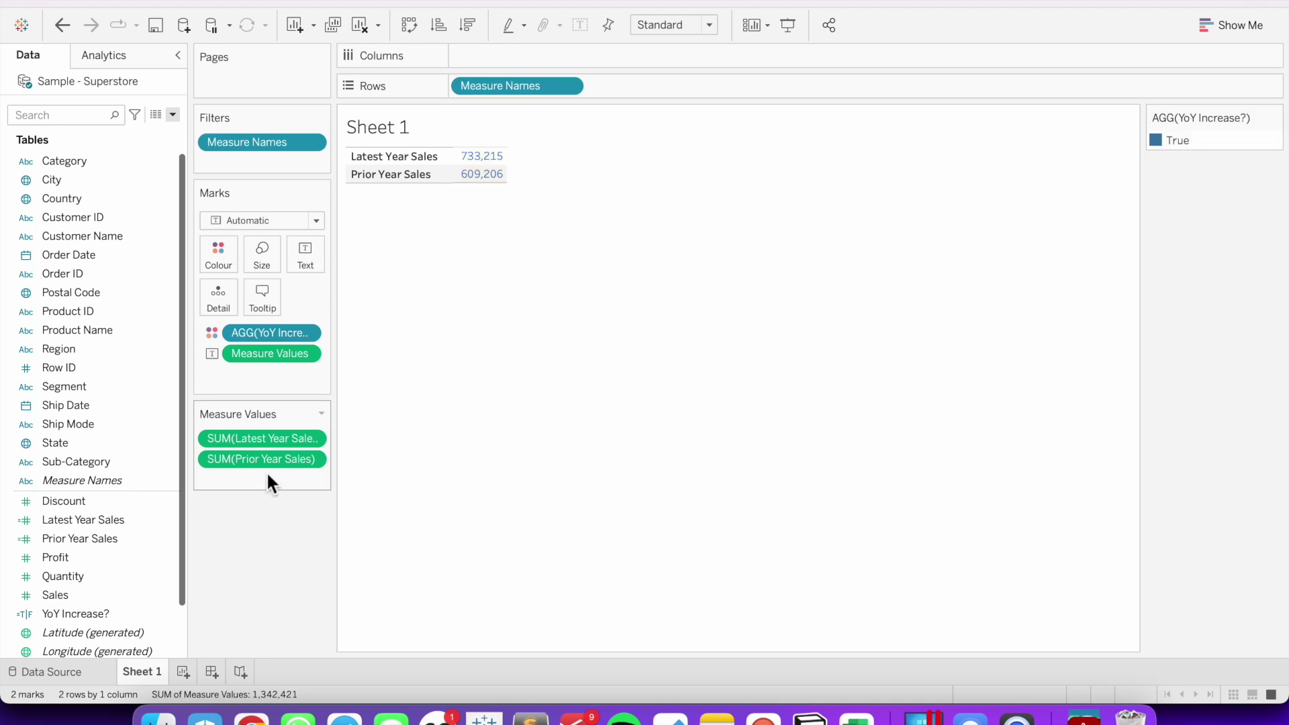
pyautogui.moveTo(265, 460); pyautogui.dragTo(269, 544)
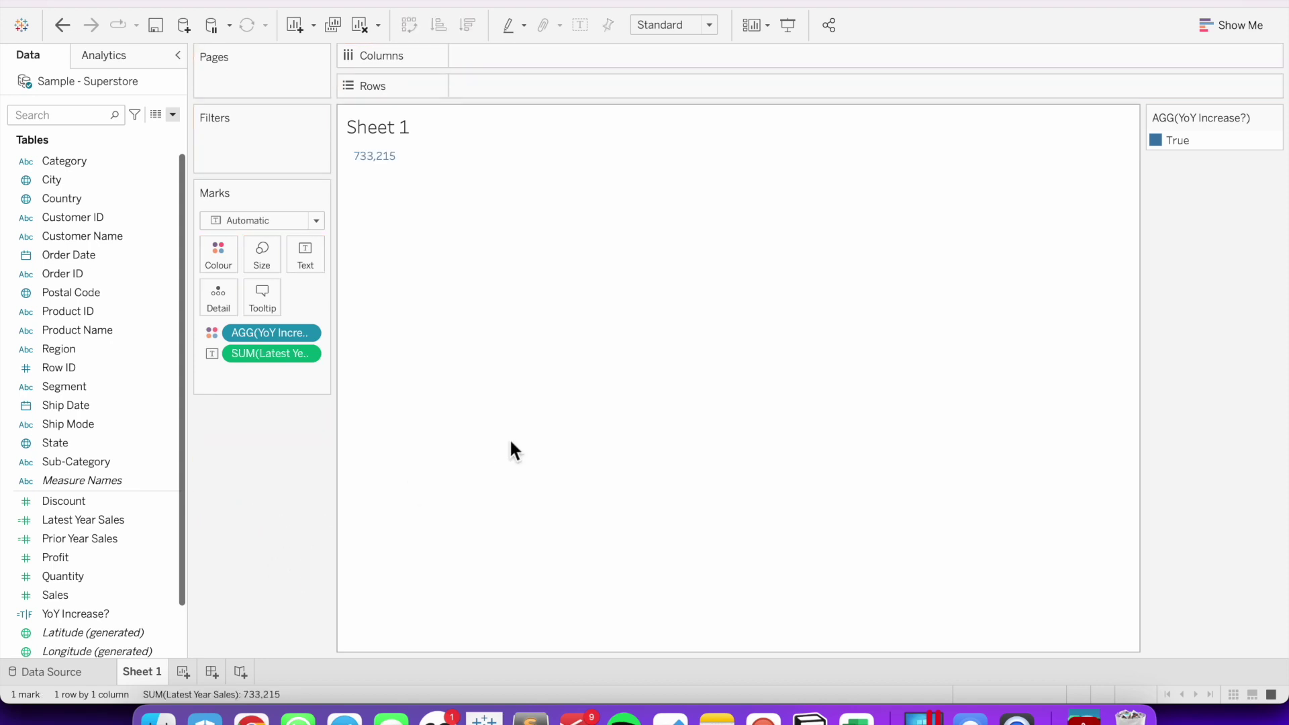
# Step: Enlarge the sales label to 18 points and break it into Sub-Category rows
pyautogui.click(299, 268)
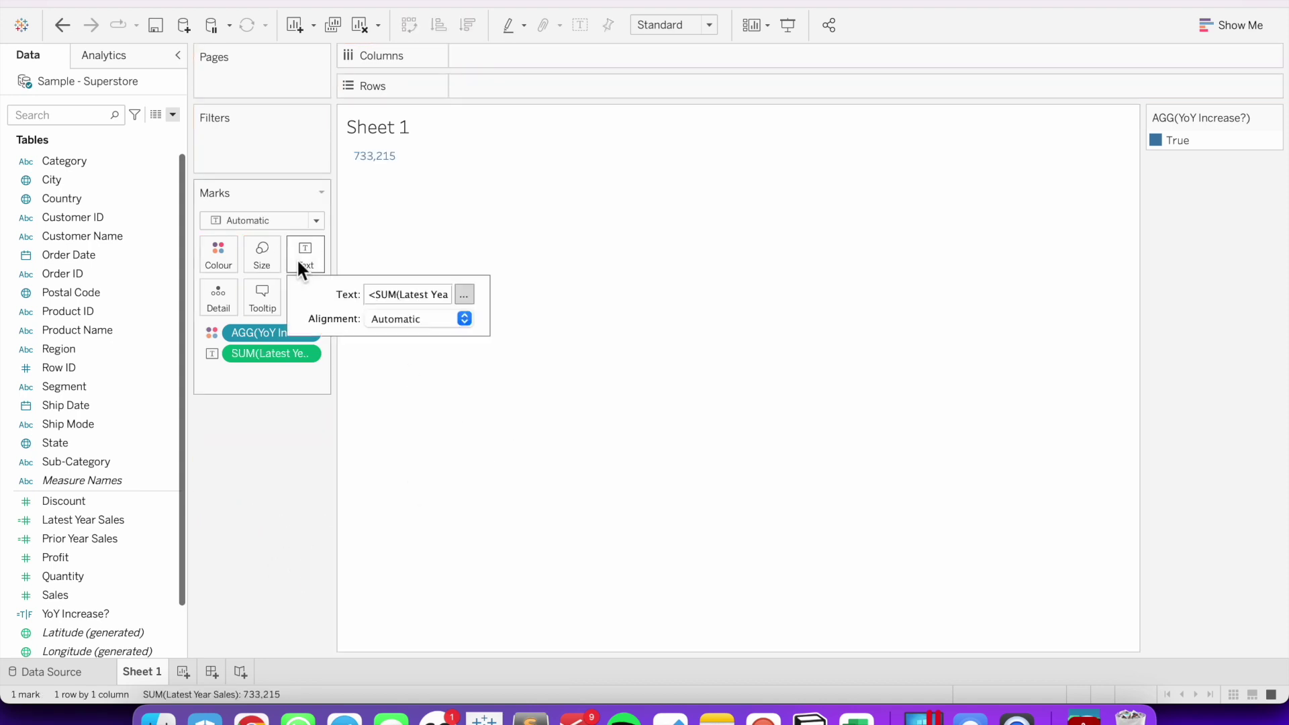
pyautogui.click(464, 294)
pyautogui.click(809, 345)
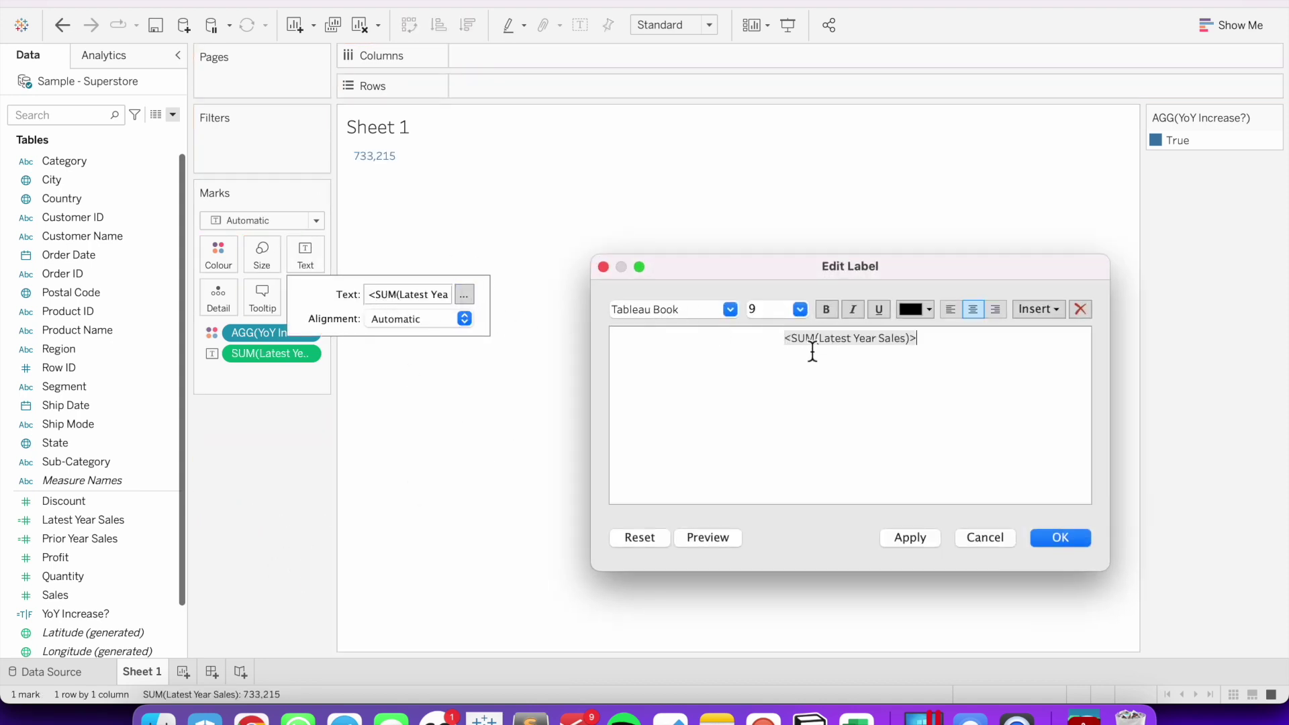
pyautogui.tripleClick(799, 337)
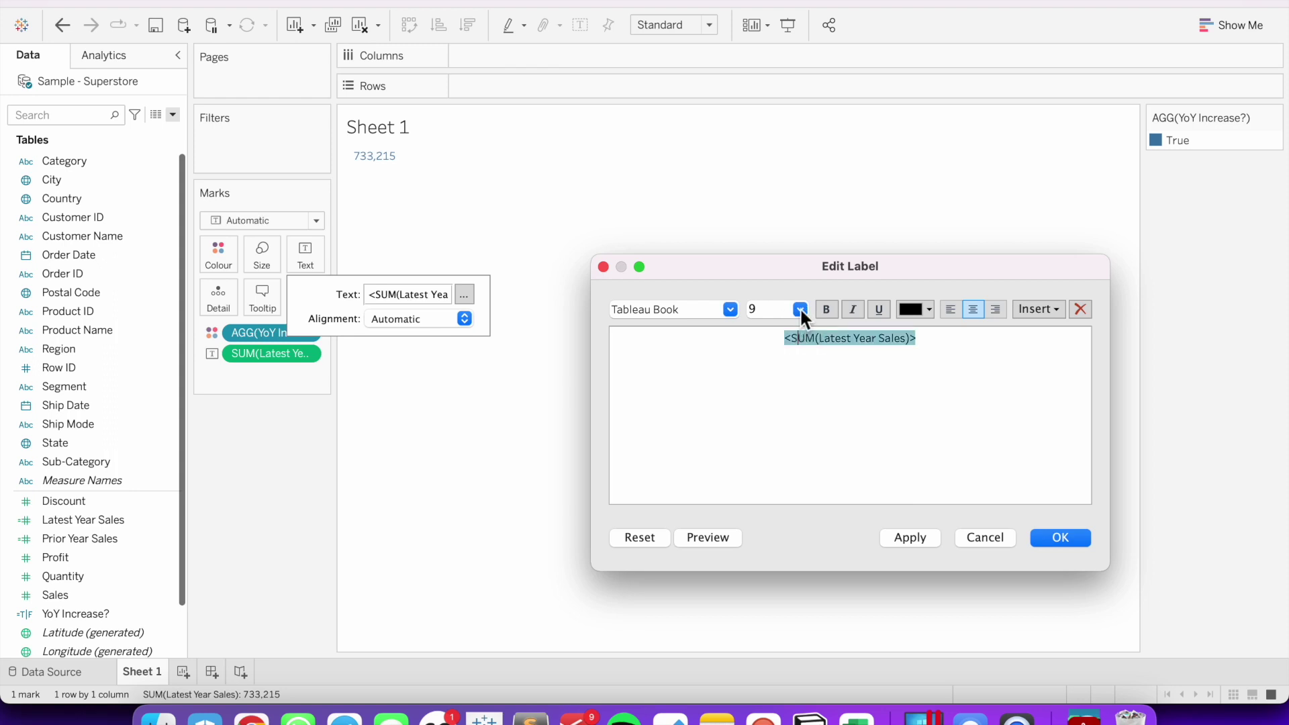
pyautogui.click(799, 309)
pyautogui.click(791, 454)
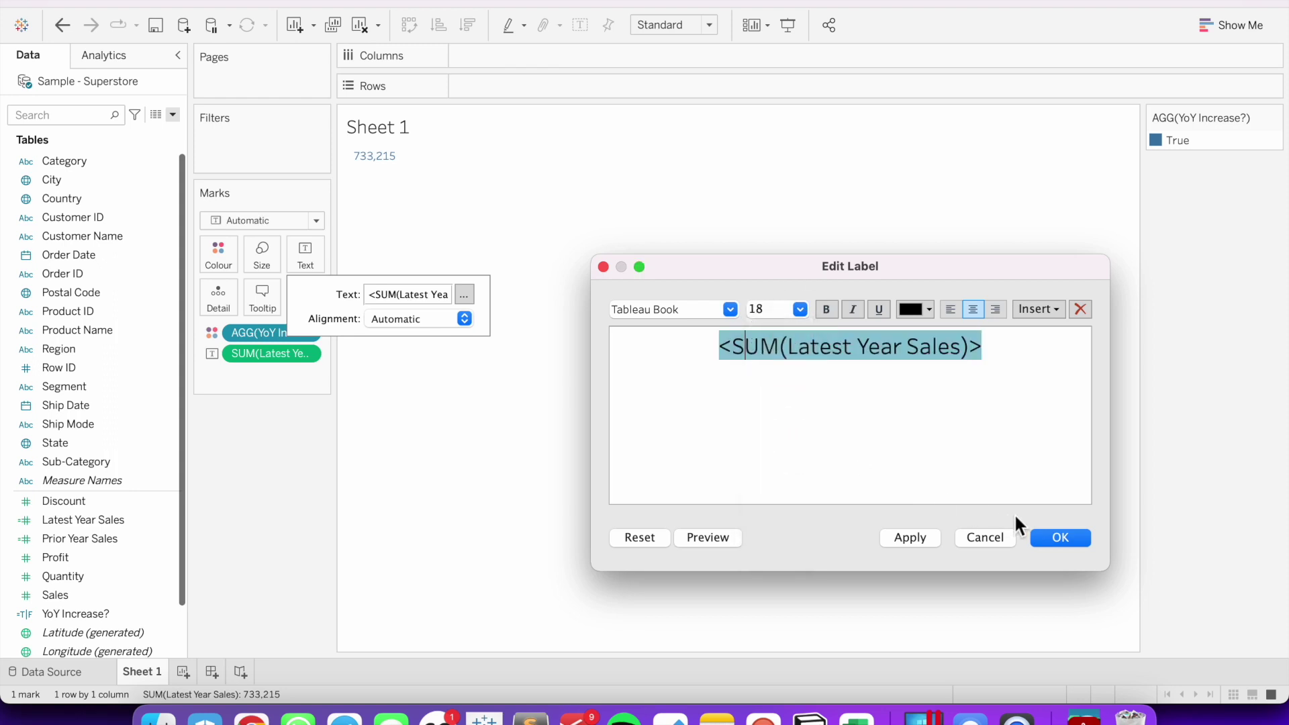
pyautogui.click(1051, 534)
pyautogui.click(658, 421)
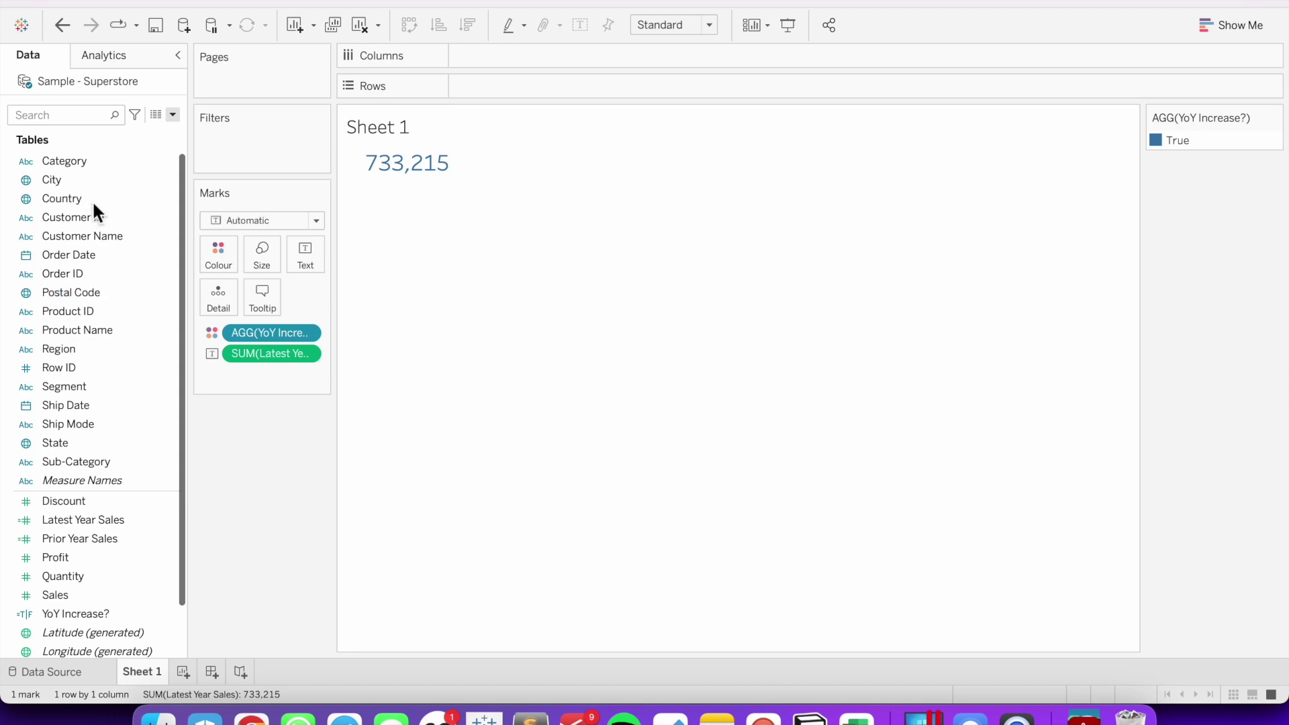
pyautogui.click(100, 462)
pyautogui.moveTo(100, 461); pyautogui.dragTo(495, 89)
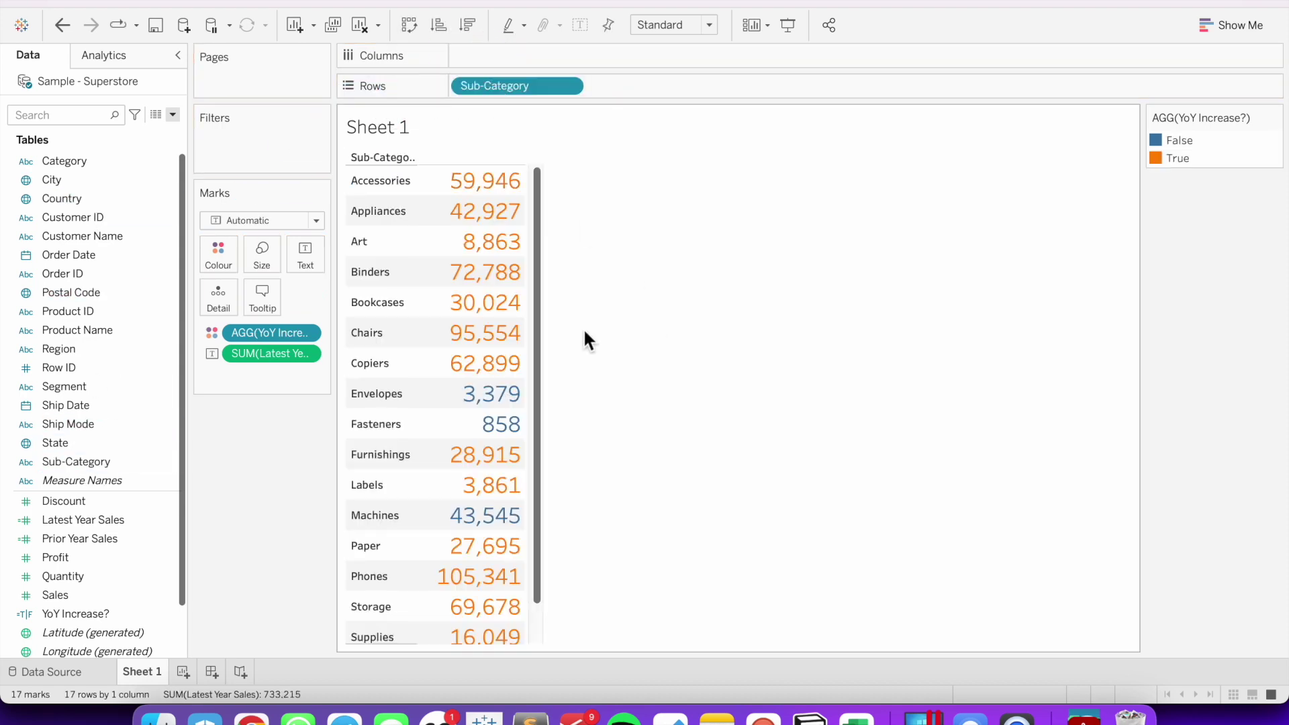
# Step: Highlight the False and True YoY Increase? legend values in turn to check them
pyautogui.moveTo(517, 237)
pyautogui.click(1183, 140)
pyautogui.click(1183, 140)
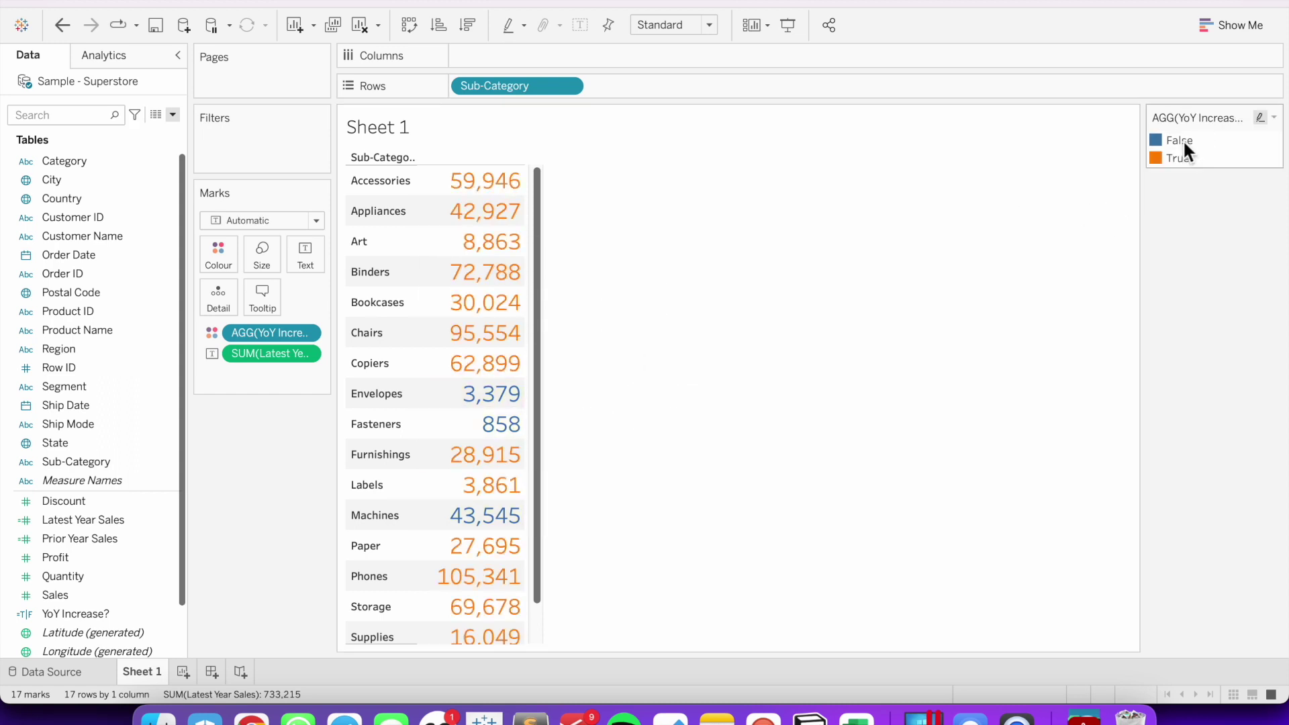
pyautogui.click(1184, 159)
pyautogui.click(1184, 159)
# Step: Colour False red and True teal in the legend, then add blank Sheet 2
pyautogui.doubleClick(1210, 142)
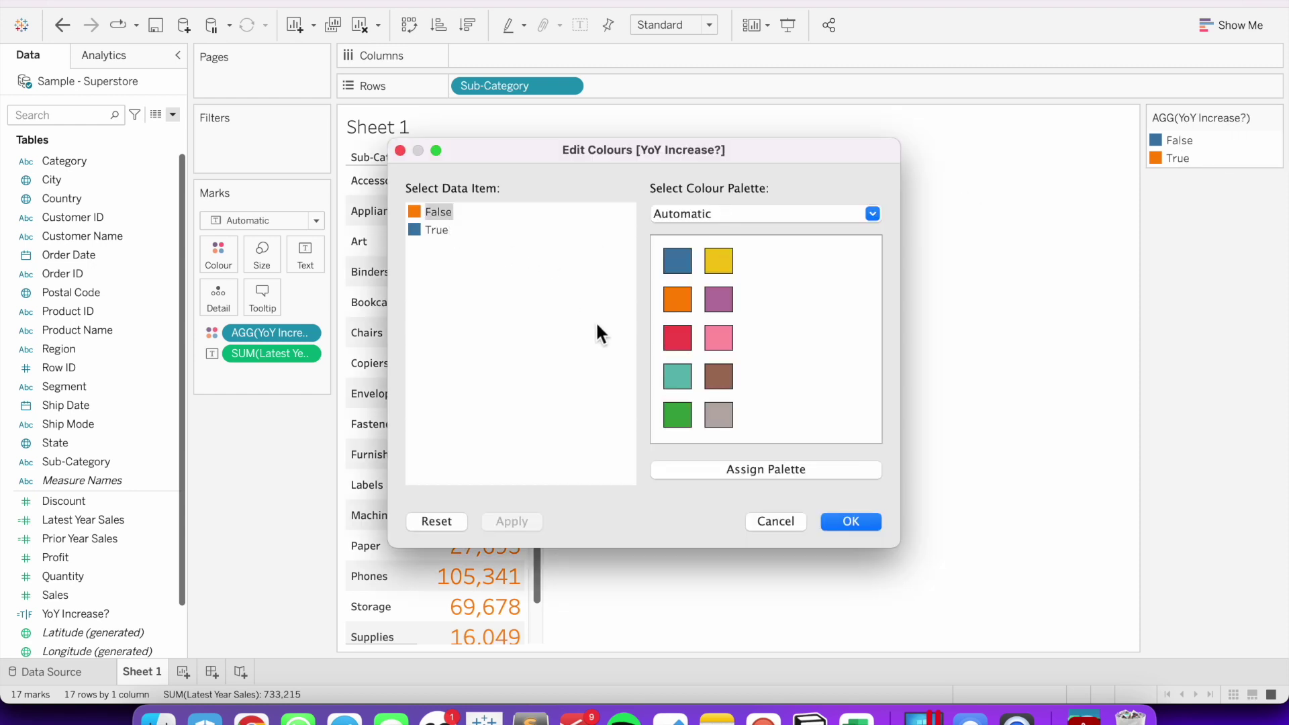
pyautogui.click(677, 337)
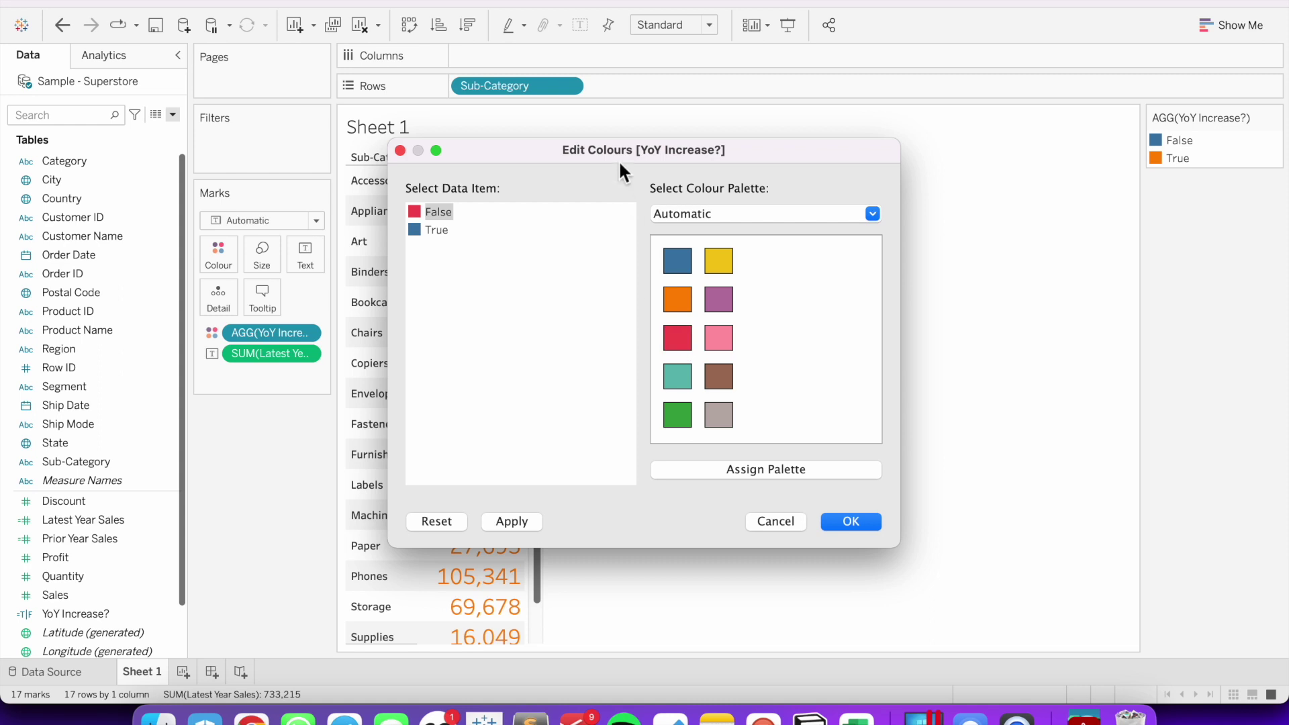
pyautogui.moveTo(618, 153); pyautogui.dragTo(832, 47)
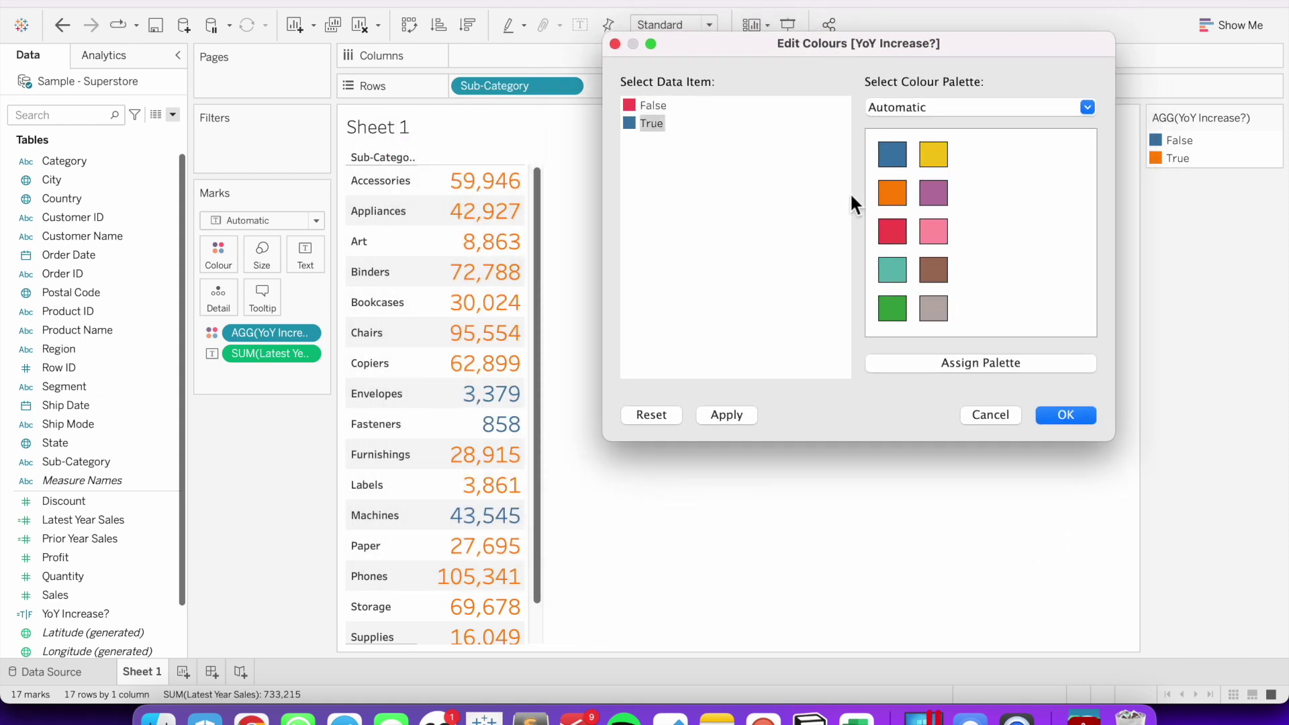
pyautogui.click(892, 270)
pyautogui.click(1065, 413)
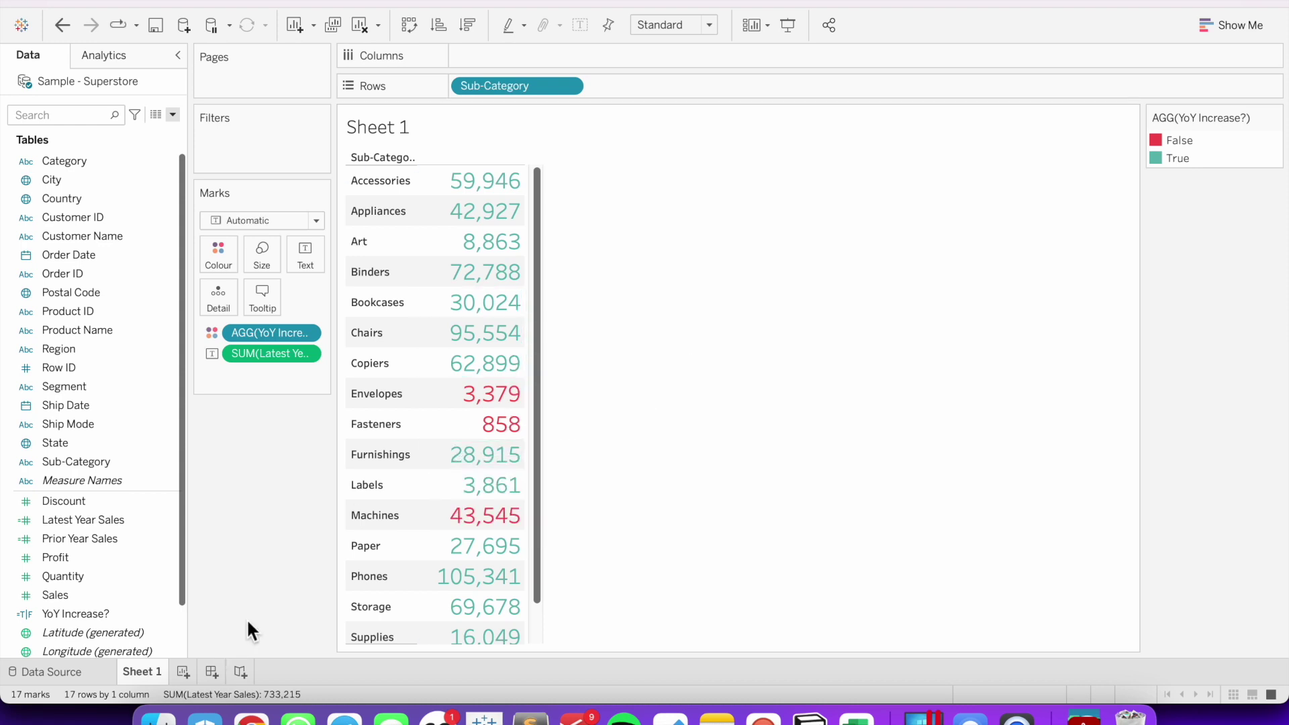
pyautogui.click(183, 671)
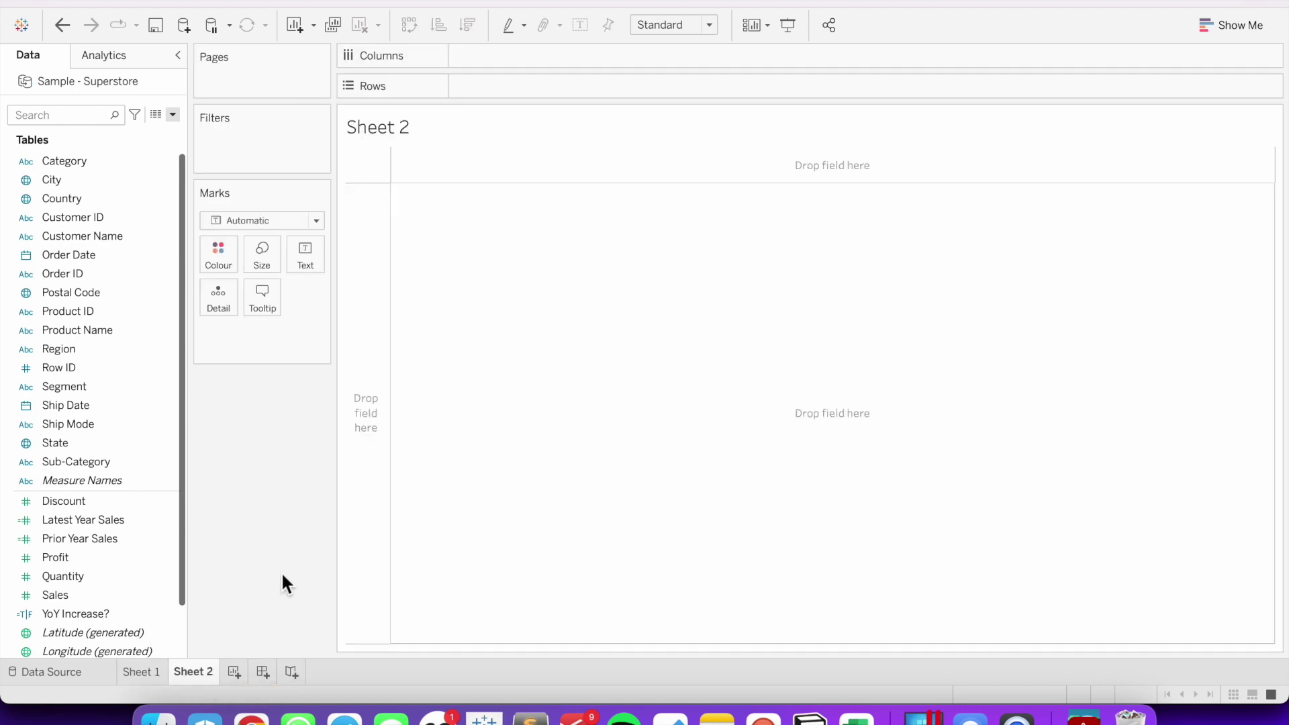
# Step: Show Latest Year Sales as a single 733,215 figure with a 28-point label
pyautogui.moveTo(91, 521); pyautogui.dragTo(301, 265)
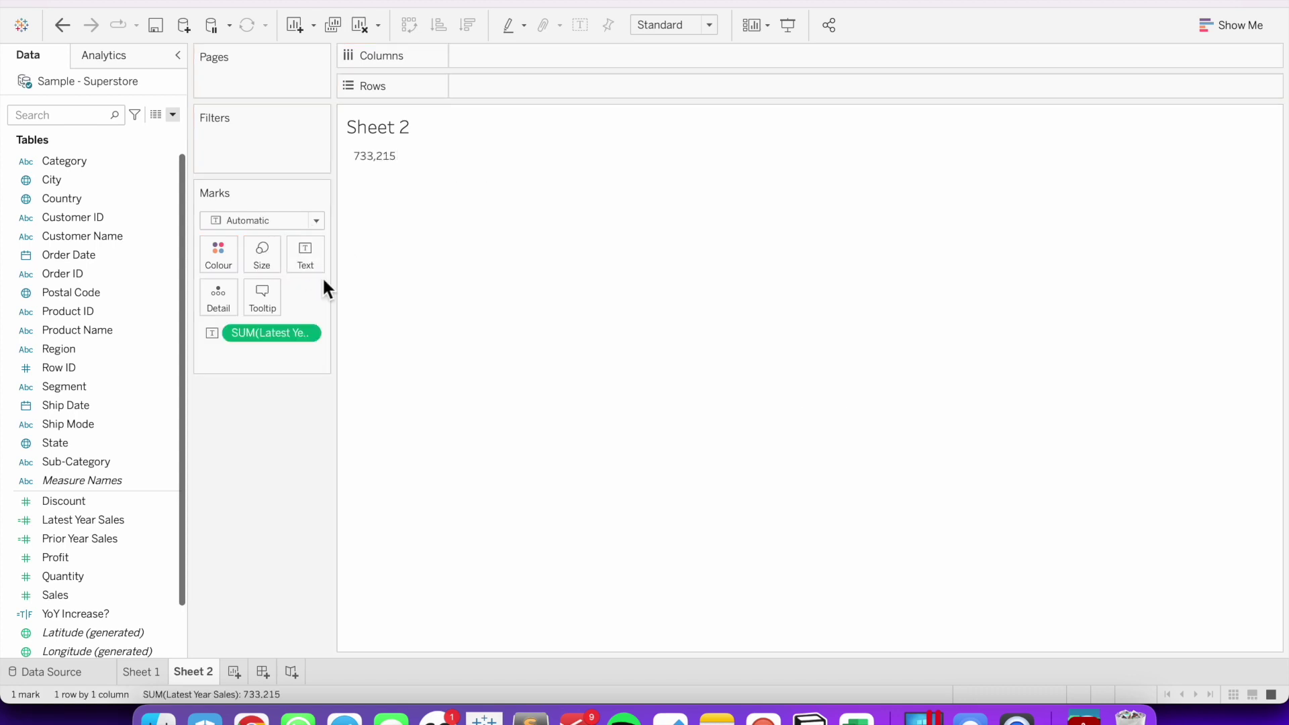
pyautogui.click(311, 259)
pyautogui.click(464, 296)
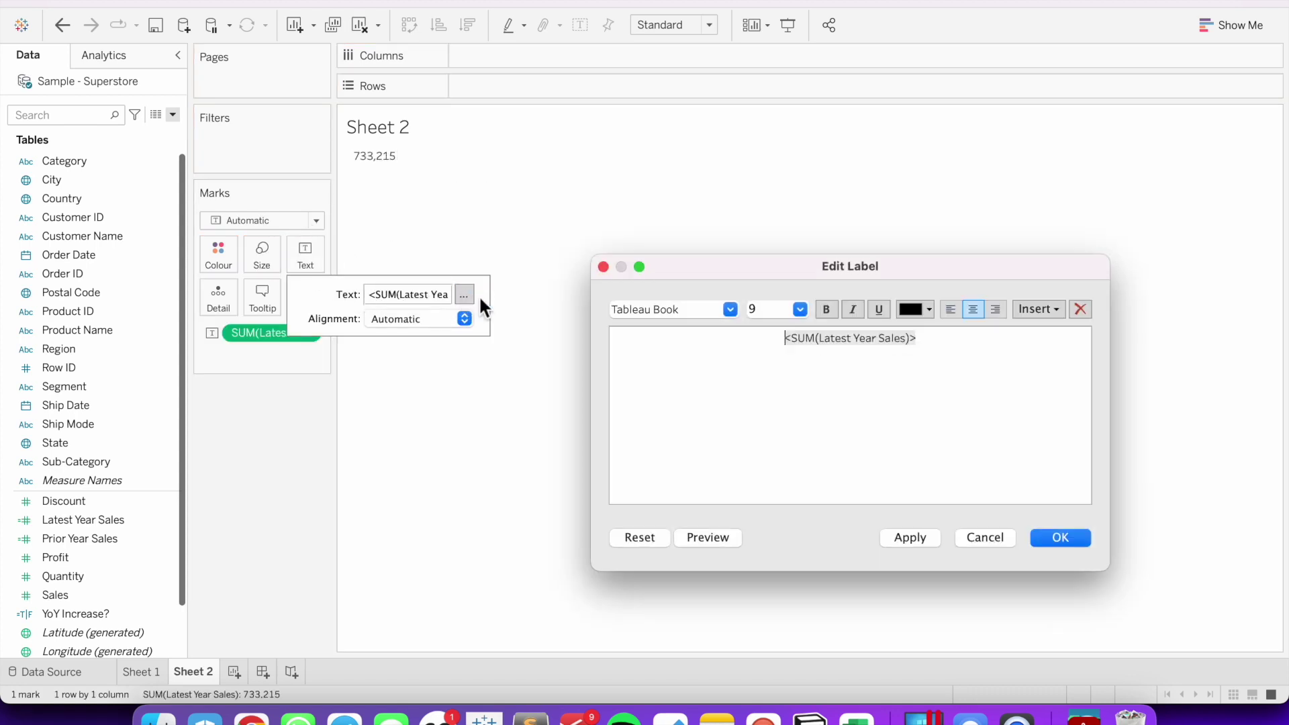
pyautogui.tripleClick(824, 339)
pyautogui.click(800, 309)
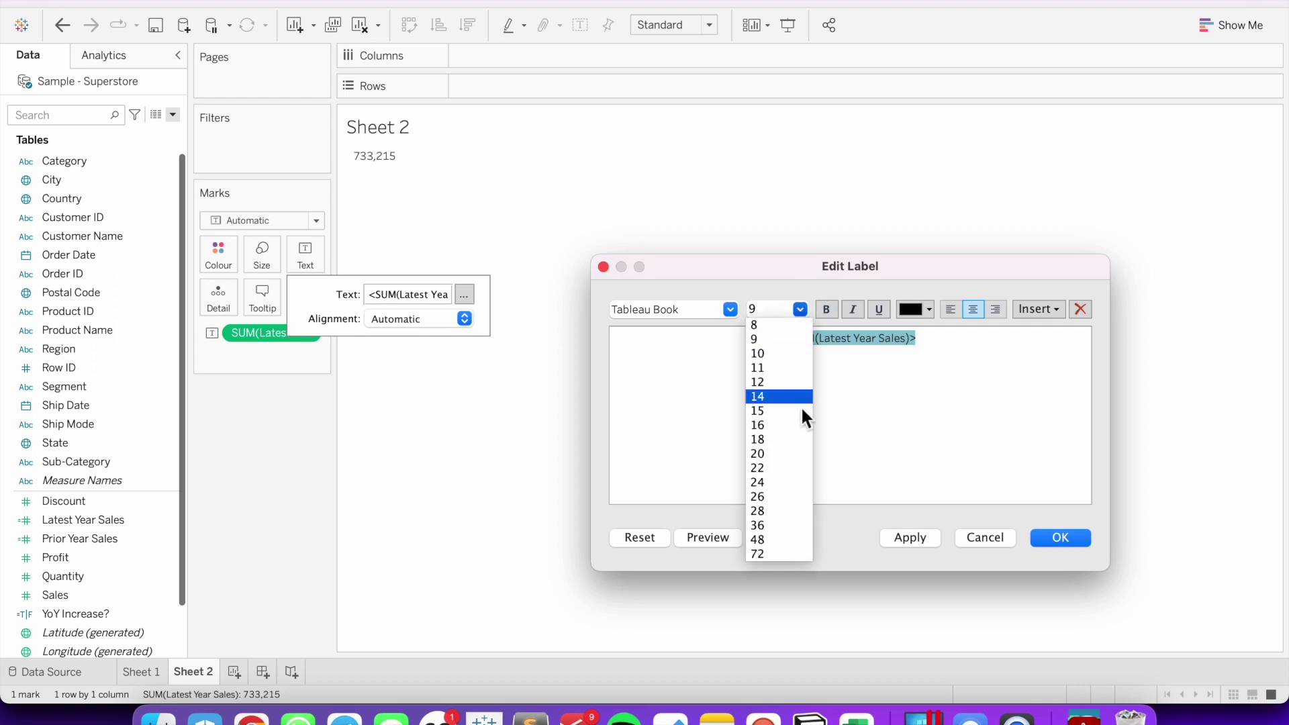
pyautogui.click(787, 513)
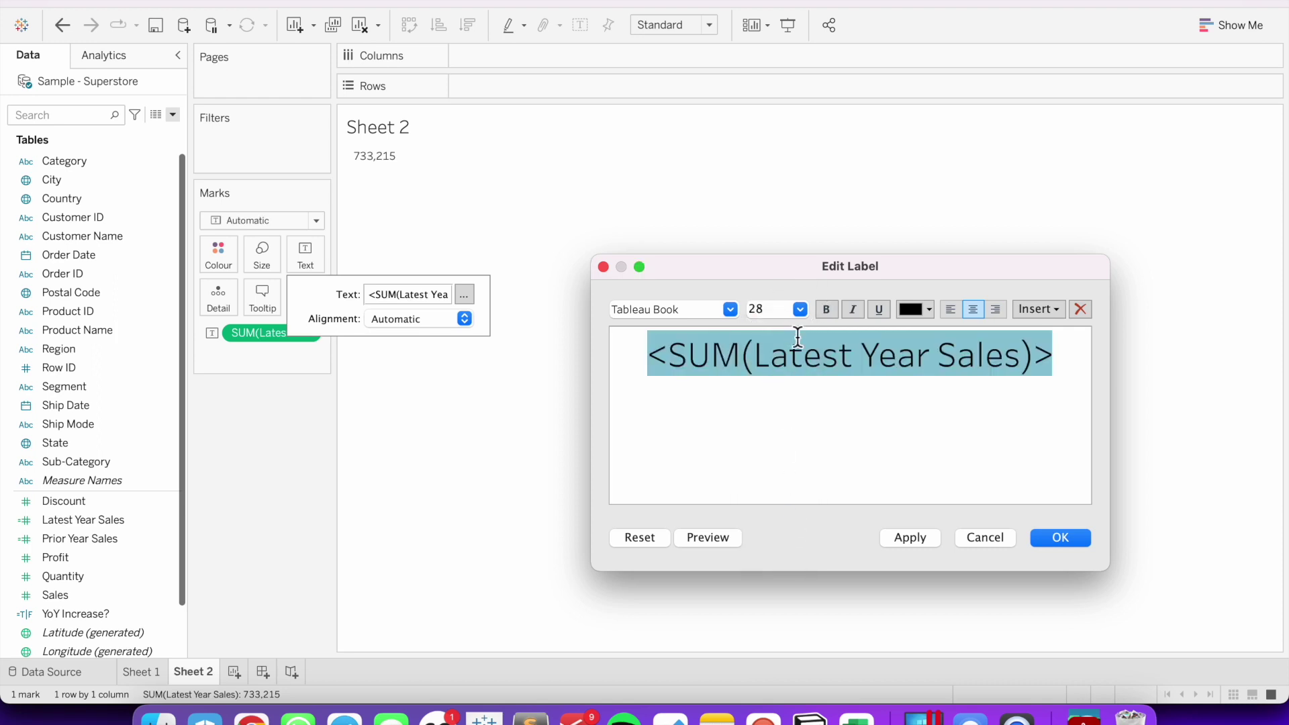
pyautogui.click(1057, 535)
pyautogui.click(647, 418)
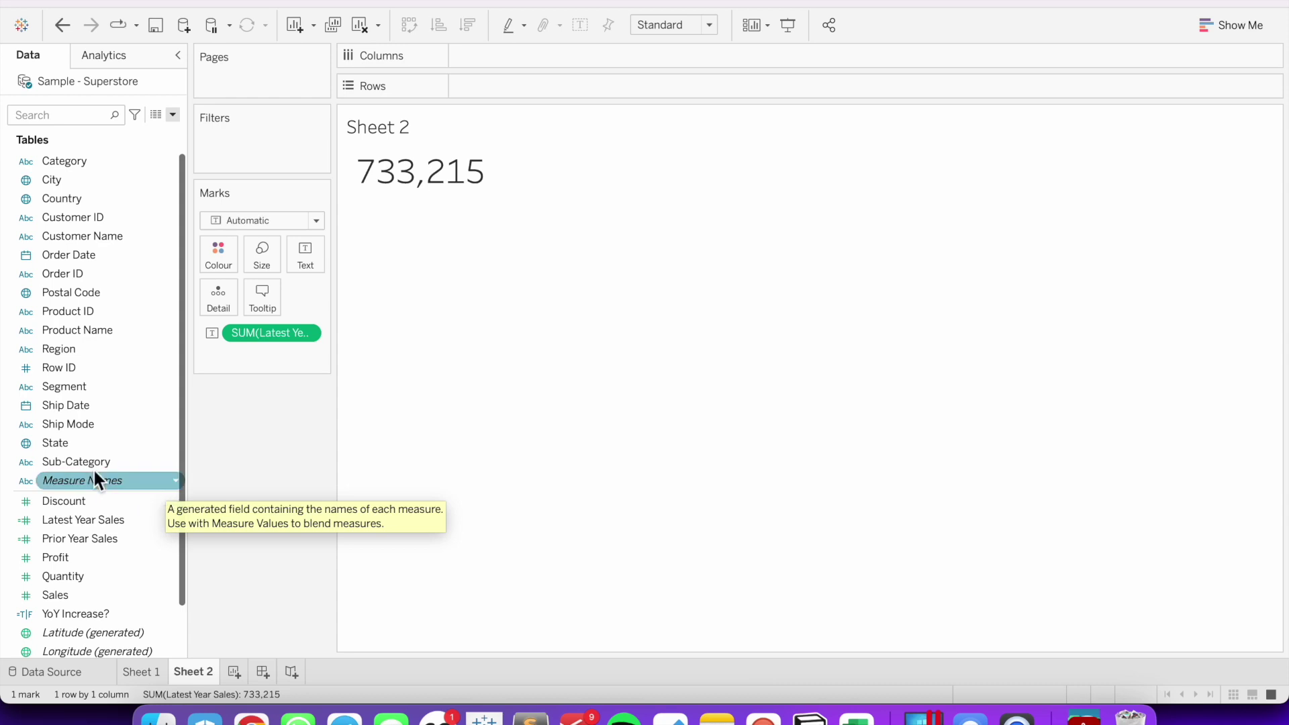
# Step: Create a calculated field named 'Change > 0' starting with IF [YoY Increase?] THEN
pyautogui.click(173, 114)
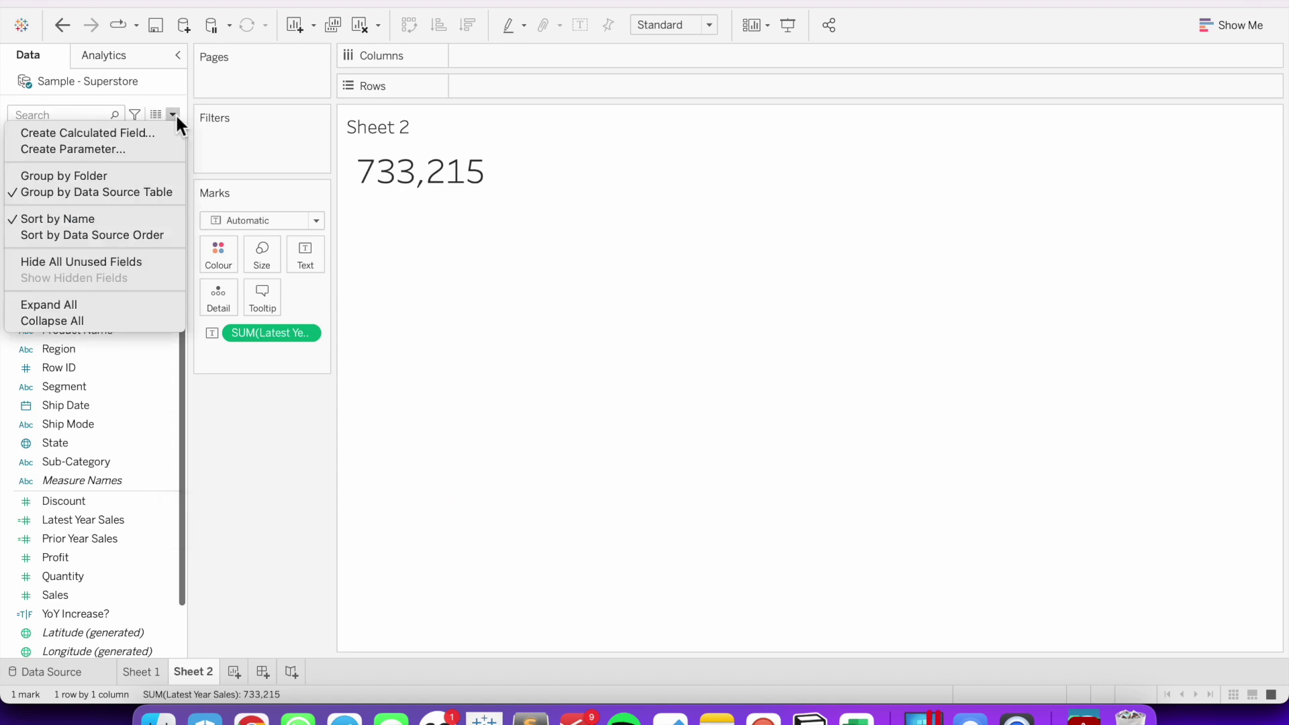
pyautogui.click(162, 131)
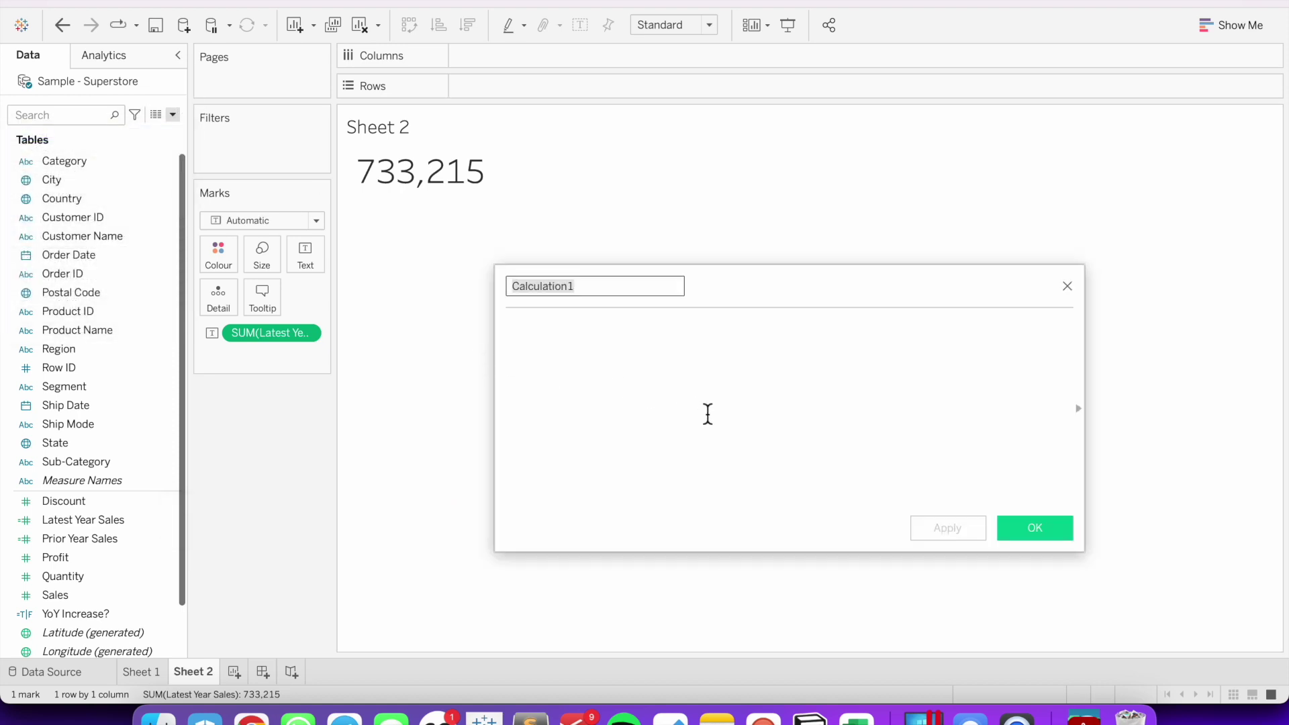
pyautogui.write('Change >')
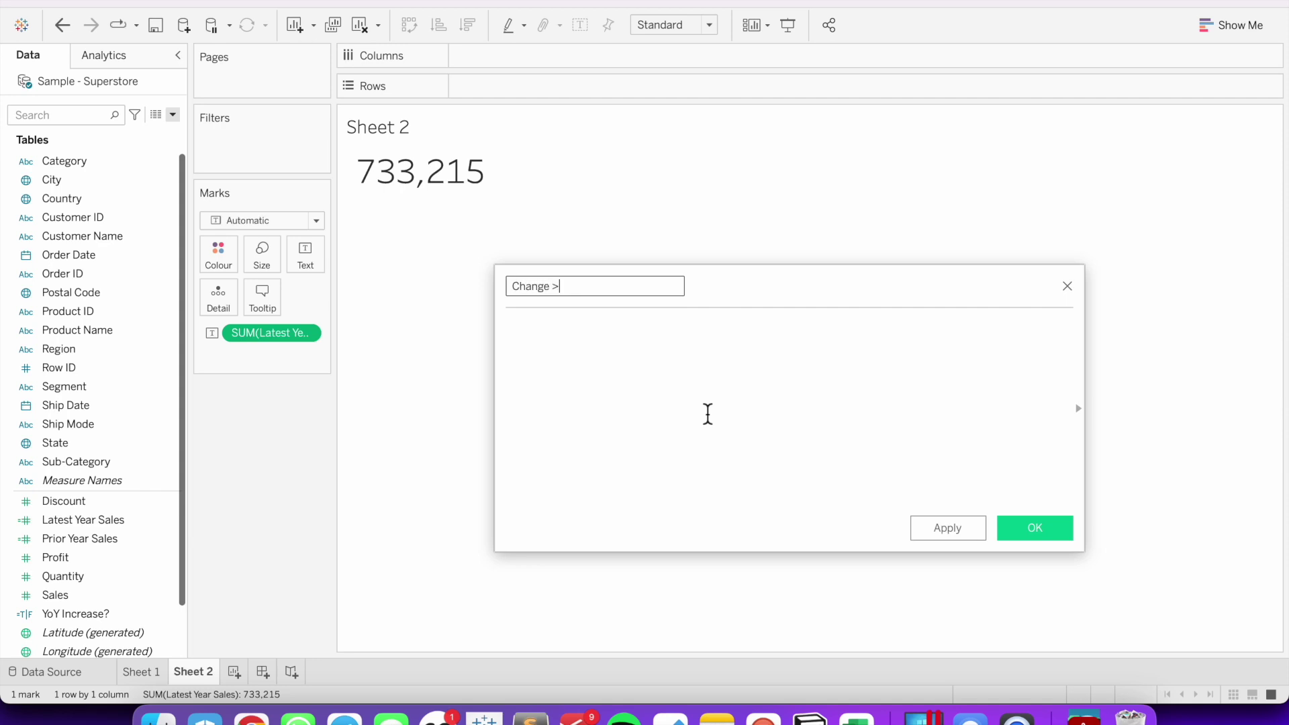
pyautogui.write(' 0')
pyautogui.click(721, 460)
pyautogui.write('IF su')
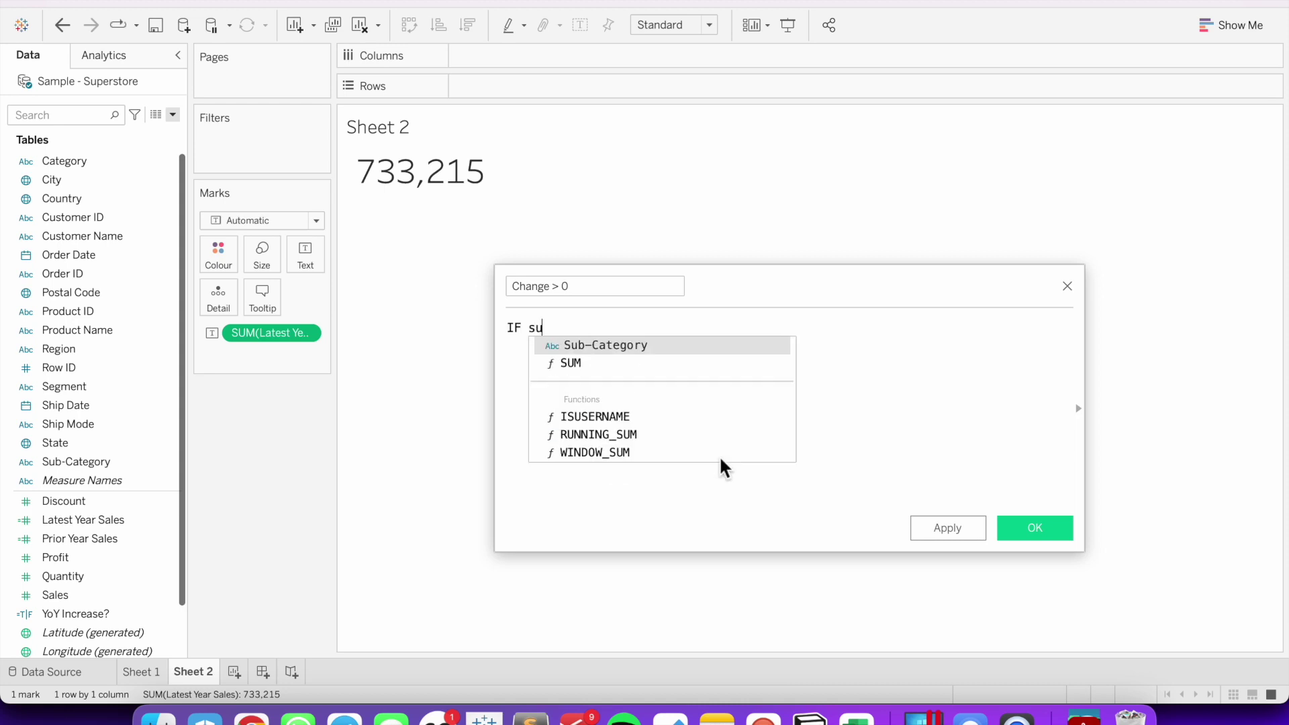
pyautogui.press('BackSpace')
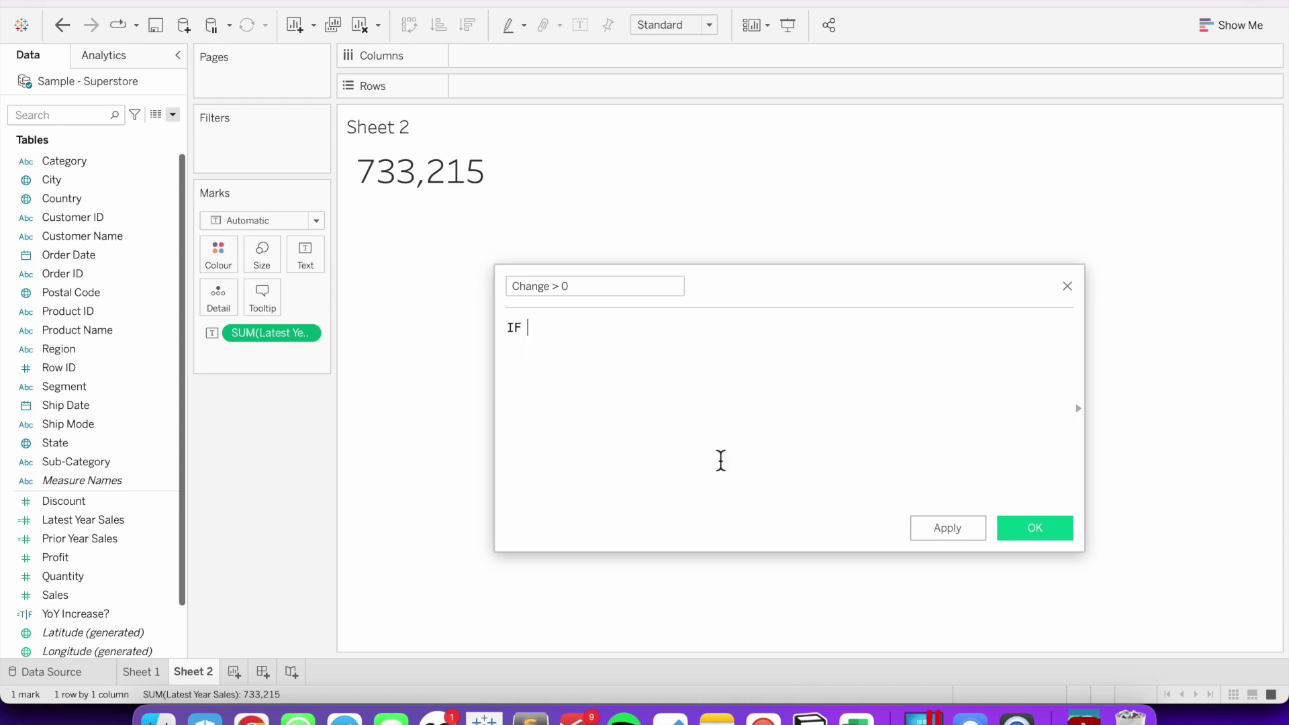
pyautogui.write('yoy')
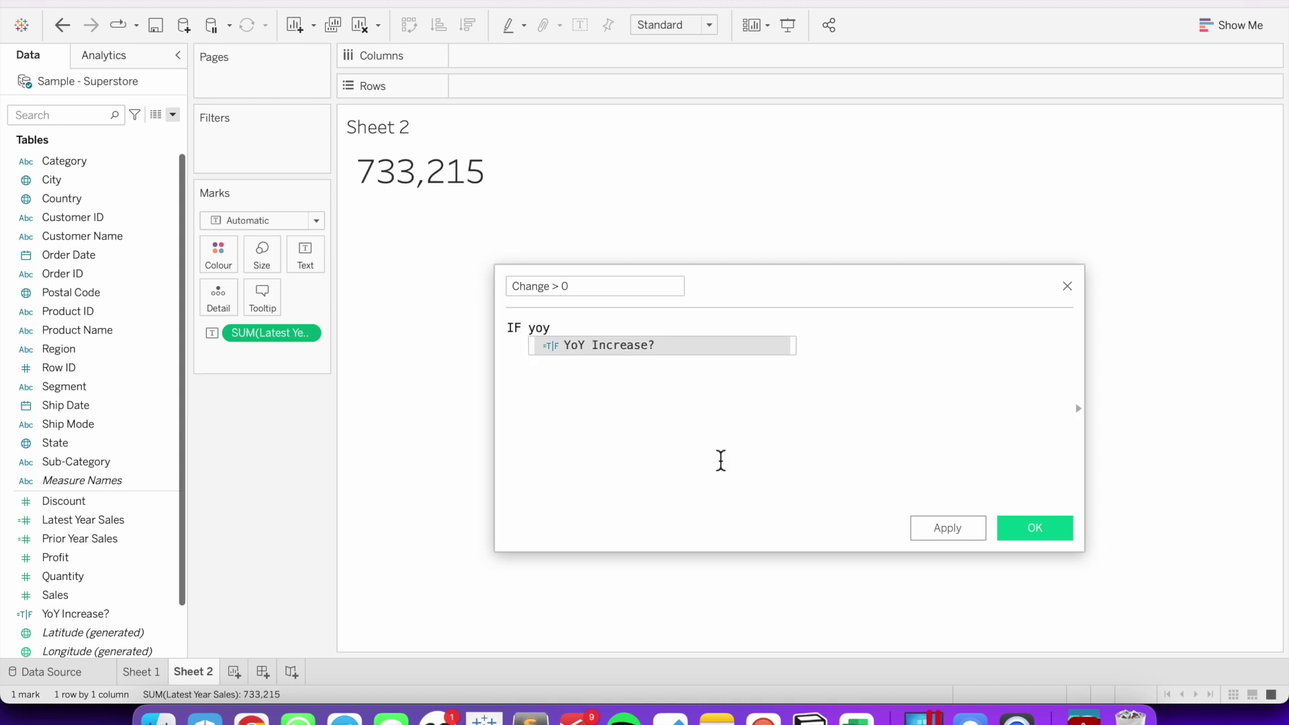
pyautogui.press('Return')
pyautogui.write('THEN')
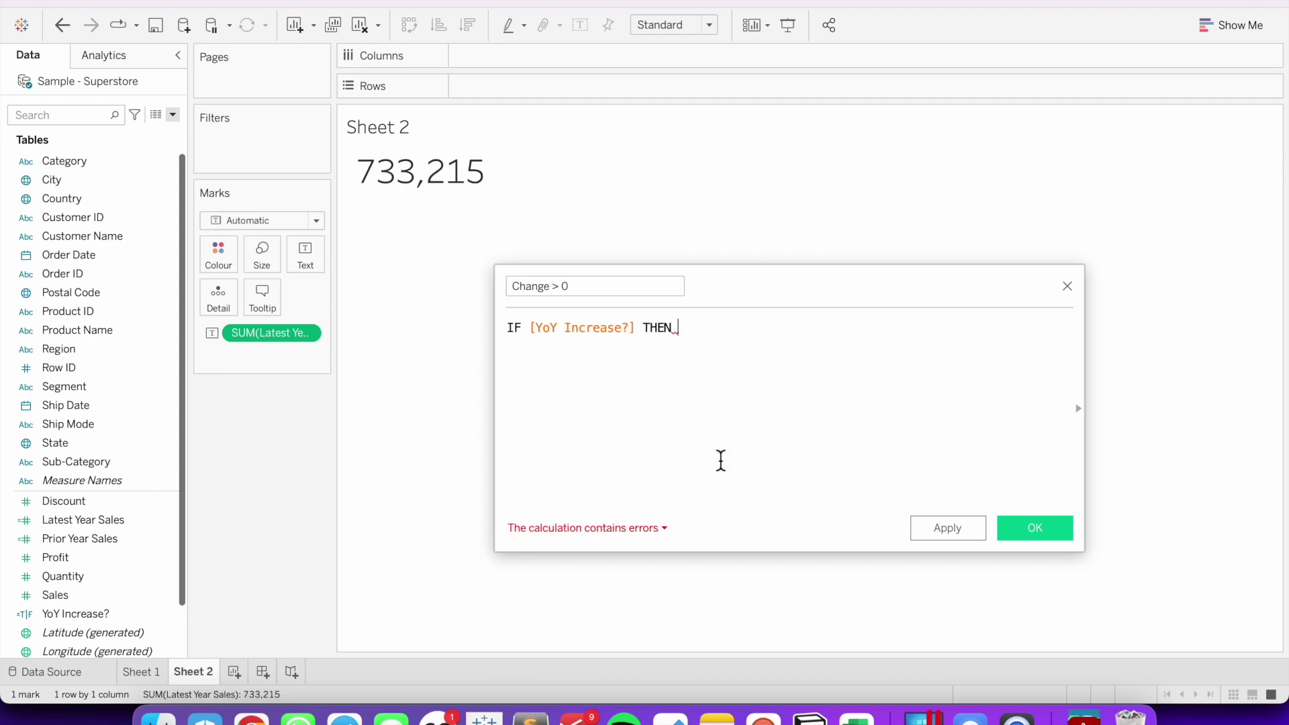
pyautogui.press('Return')
# Step: Enter the result (SUM([Latest Year Sales])-SUM([Prior Year Sales]))/SUM([Prior Year Sales])
pyautogui.write('SUM')
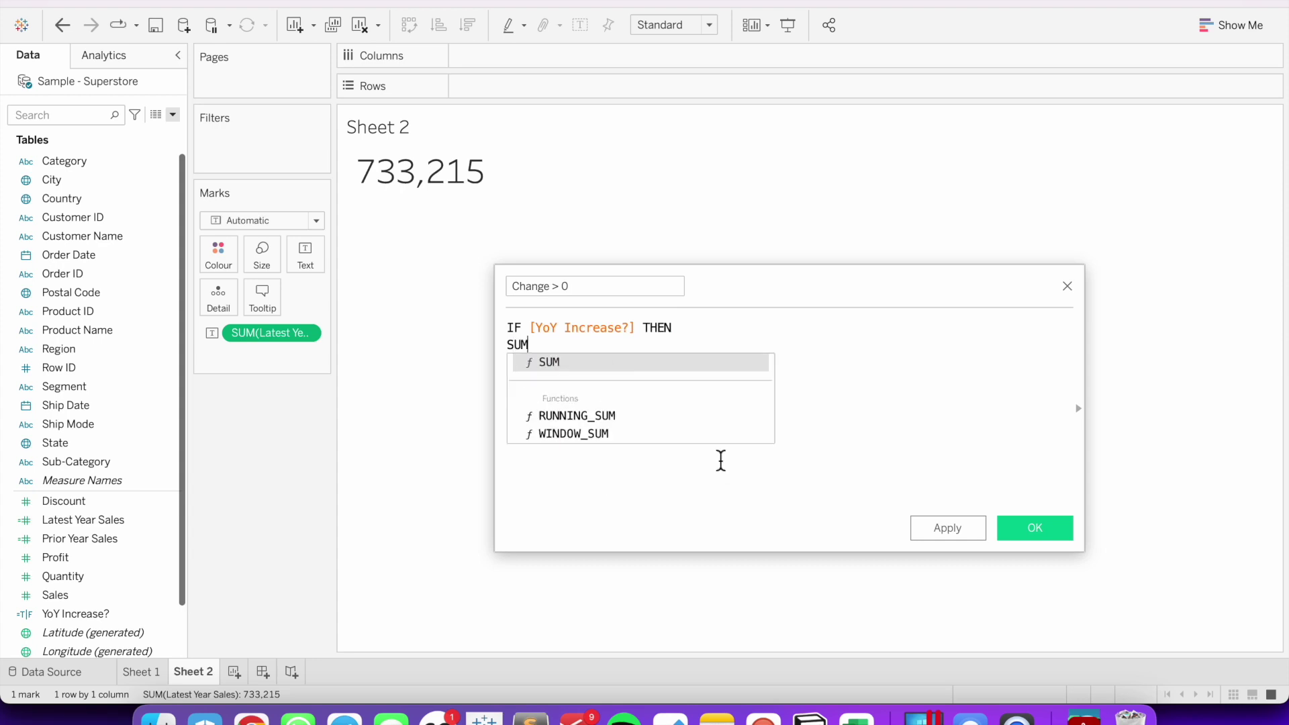
pyautogui.press('Return')
pyautogui.write('late')
pyautogui.press('Return')
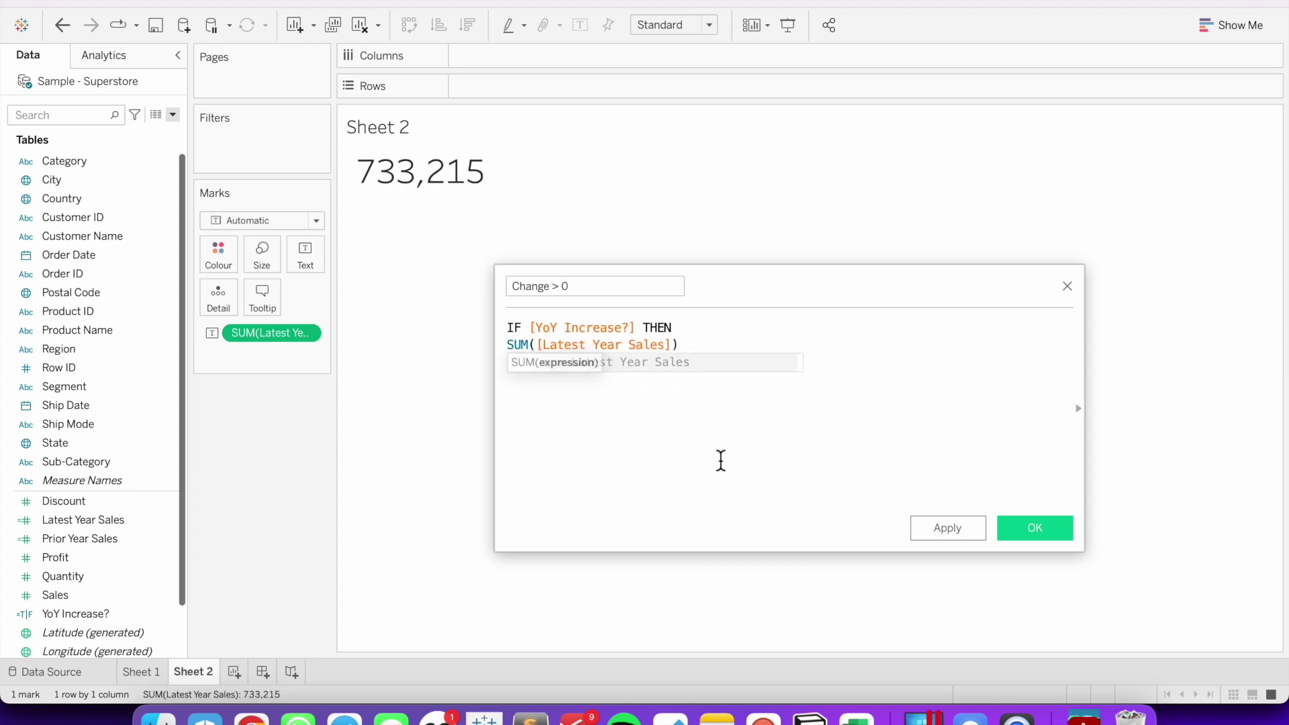
pyautogui.press('Right')
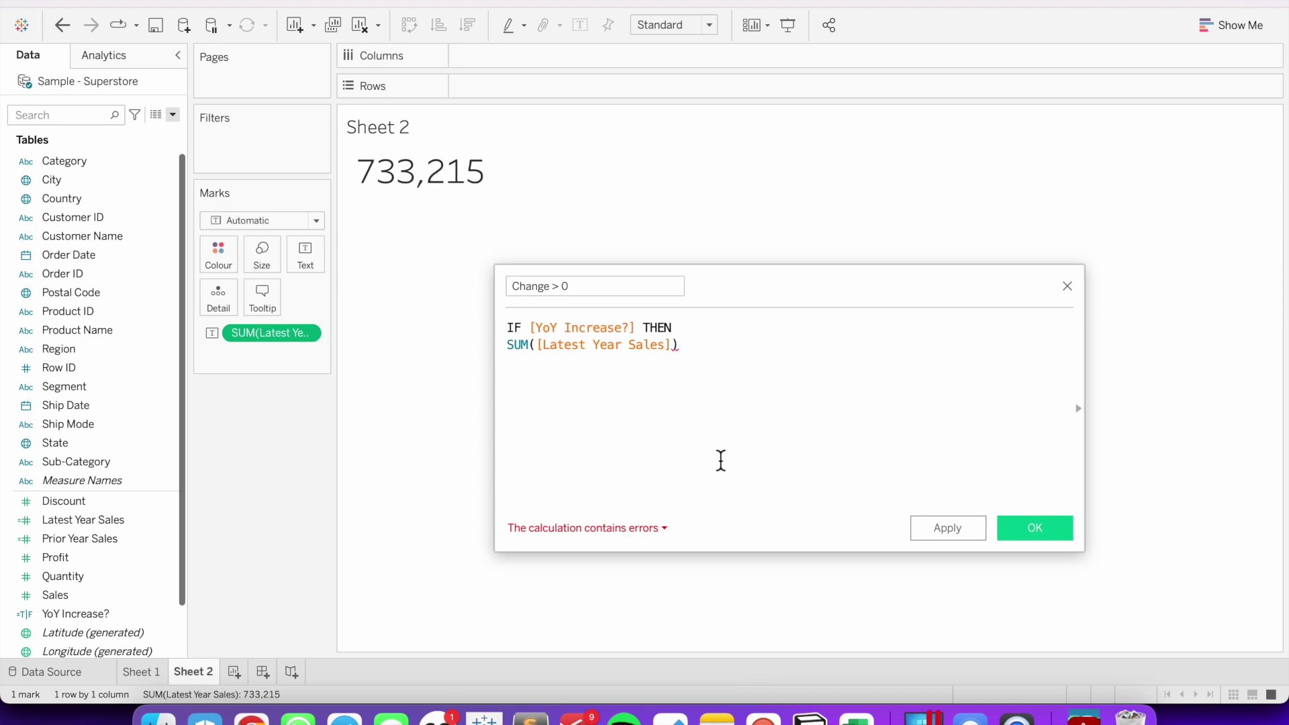
pyautogui.write('- sum')
pyautogui.press('Return')
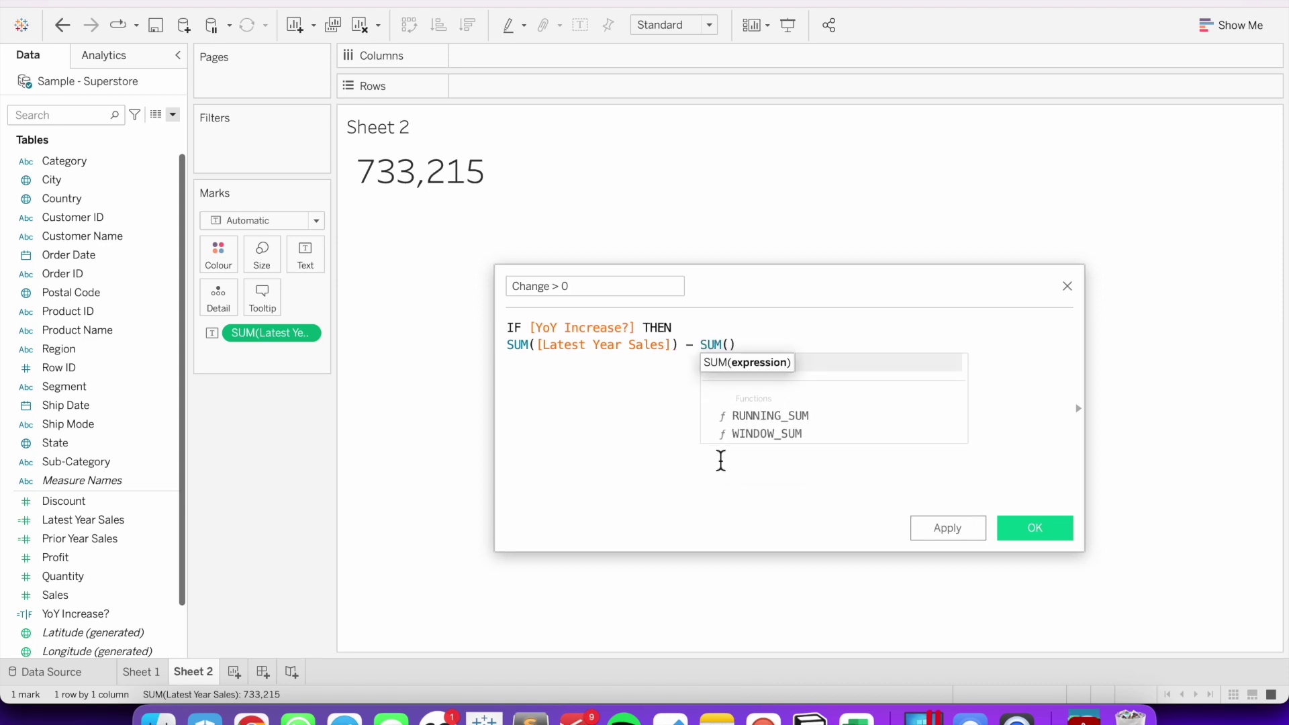
pyautogui.write('prior')
pyautogui.press('Return')
pyautogui.press('Right')
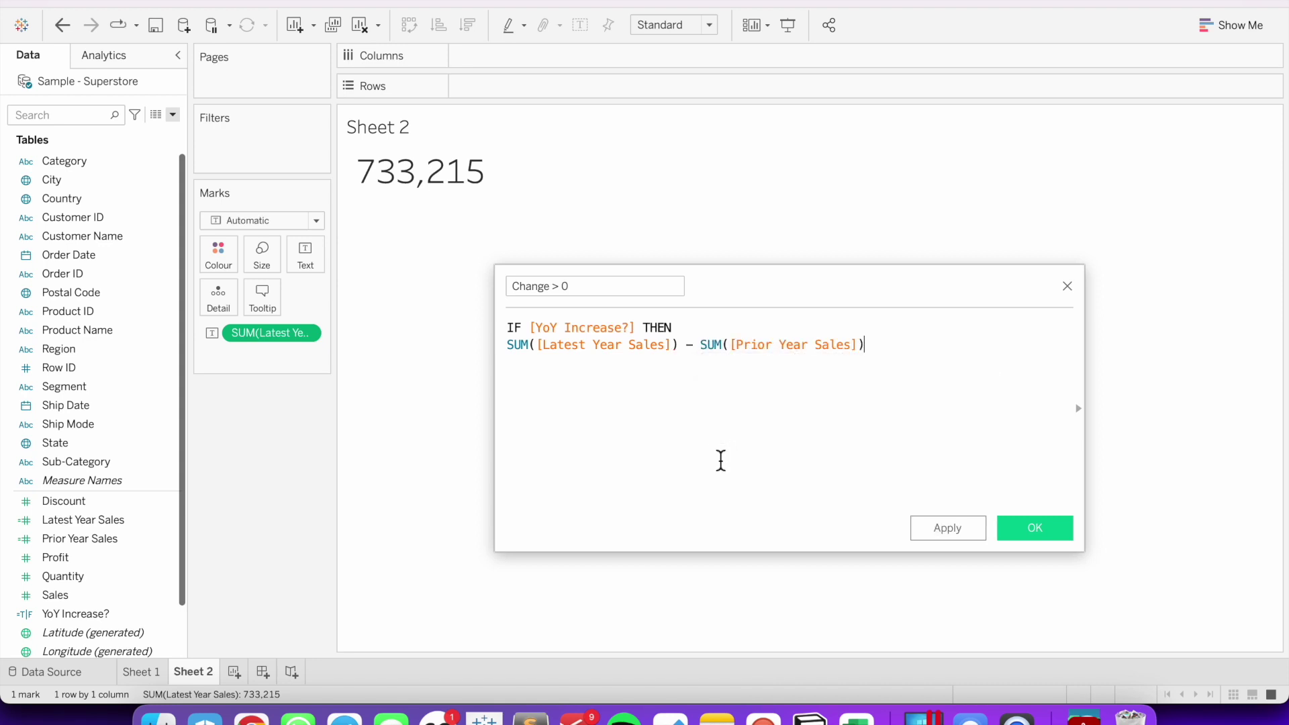
pyautogui.write(')')
pyautogui.press('super+Left')
pyautogui.write('(')
pyautogui.press('Return')
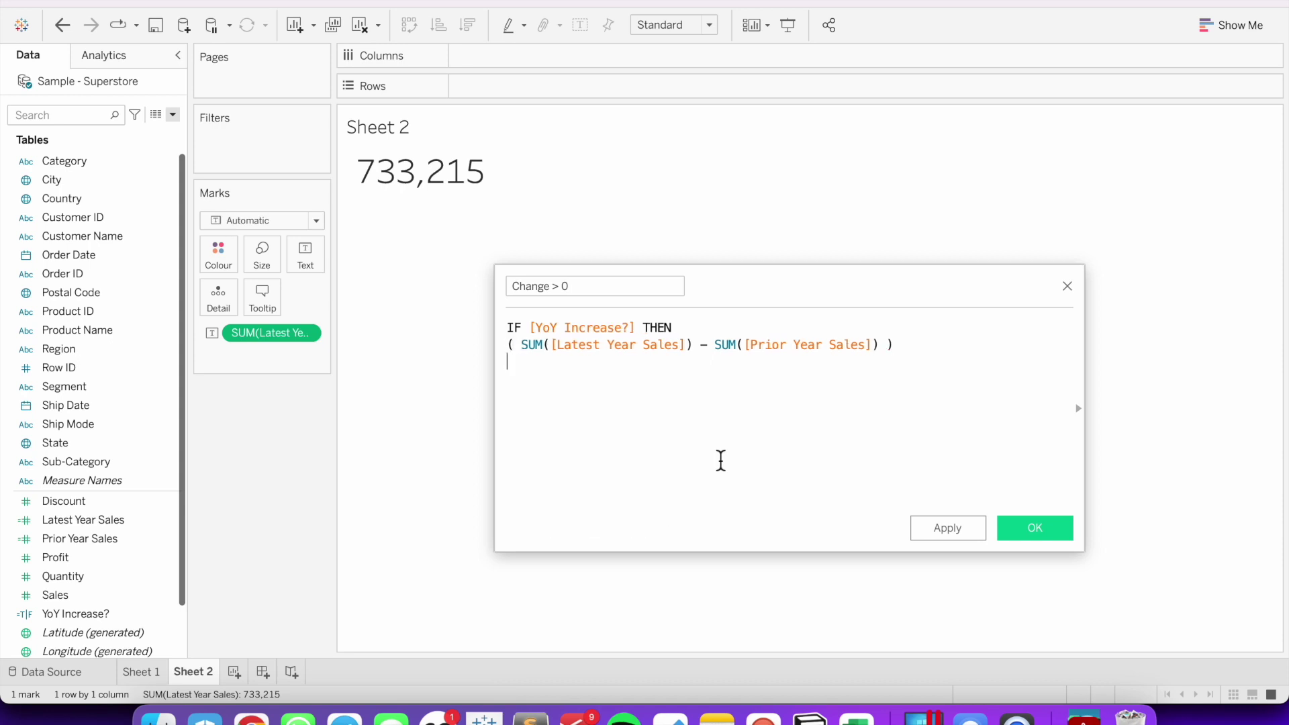
pyautogui.write('/ SU')
pyautogui.press('Return')
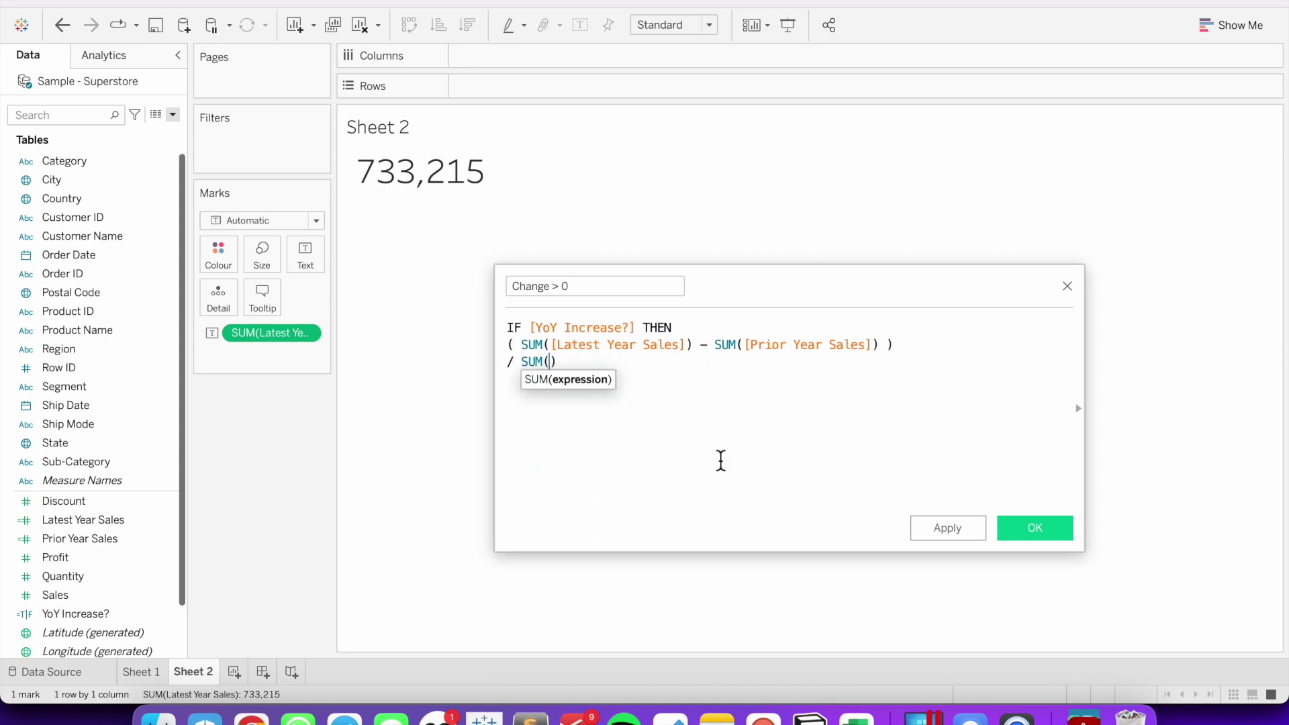
pyautogui.write('Pri')
pyautogui.press('Return')
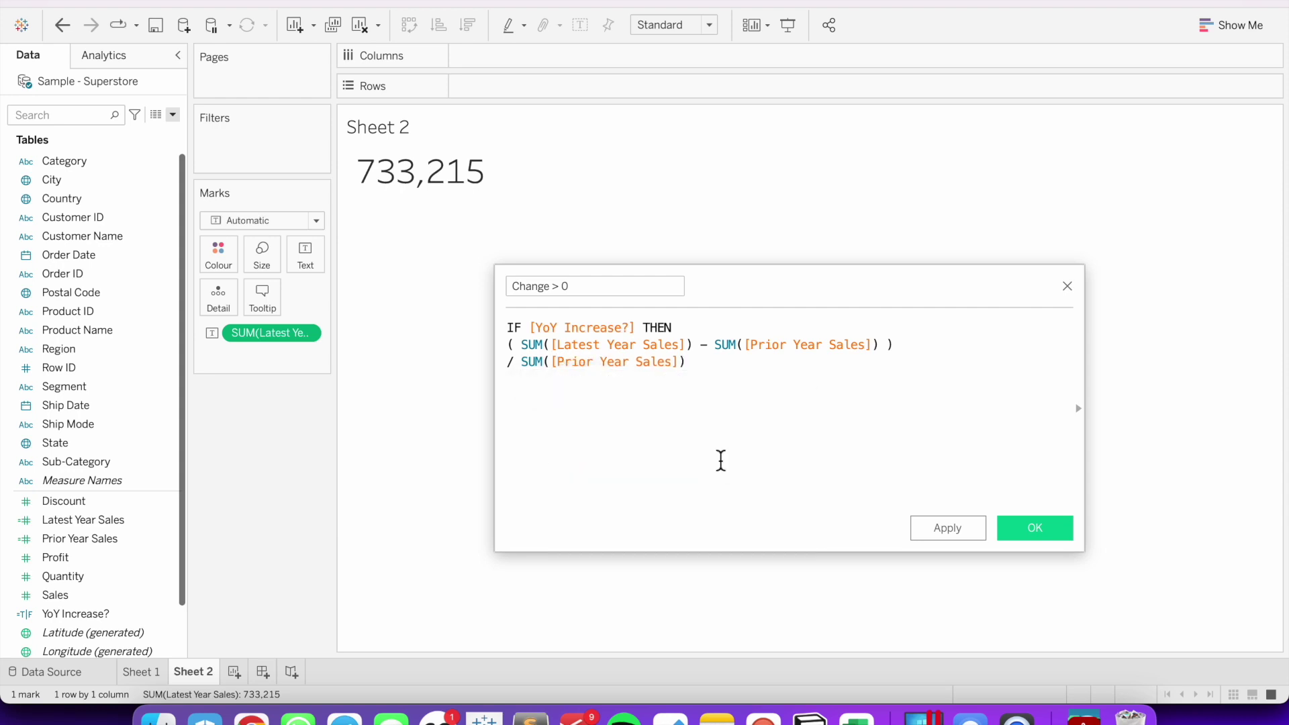
# Step: Lay the formula out on separate lines, close it with END, and save it
pyautogui.click(642, 329)
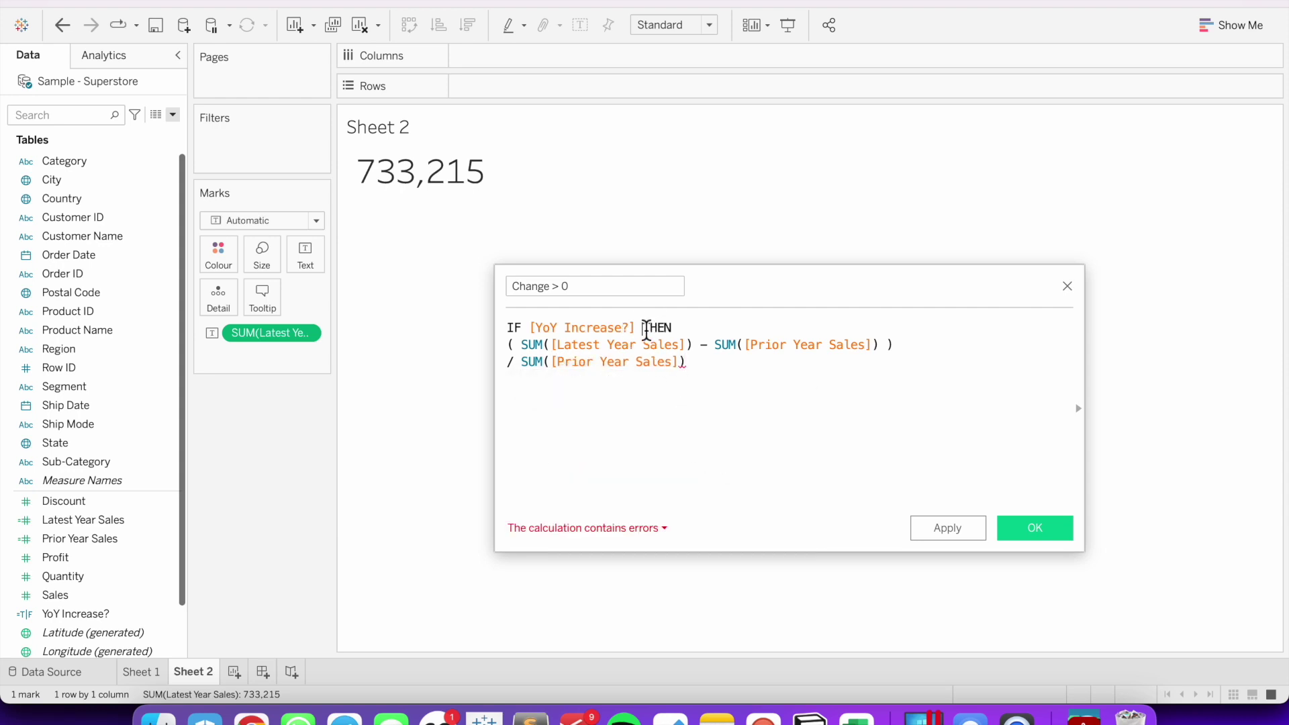
pyautogui.press('Return')
pyautogui.press('Down')
pyautogui.press('Down')
pyautogui.press('Home')
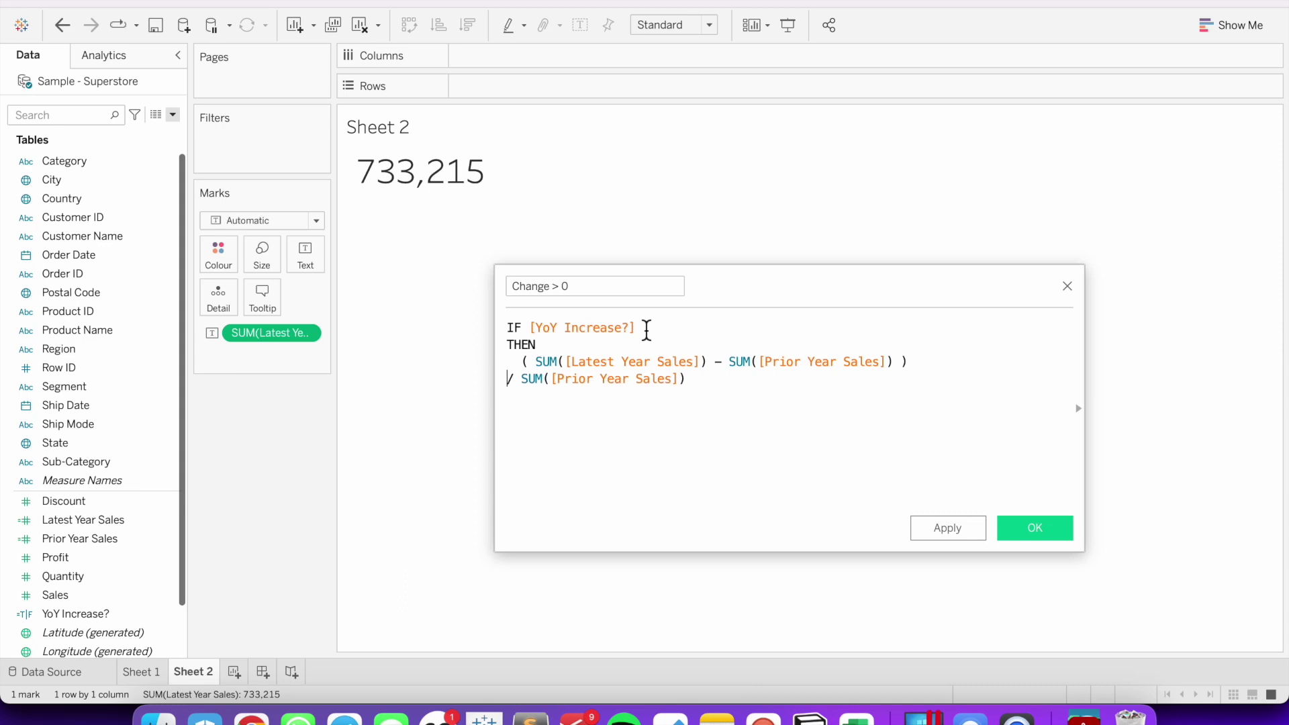
pyautogui.press('End')
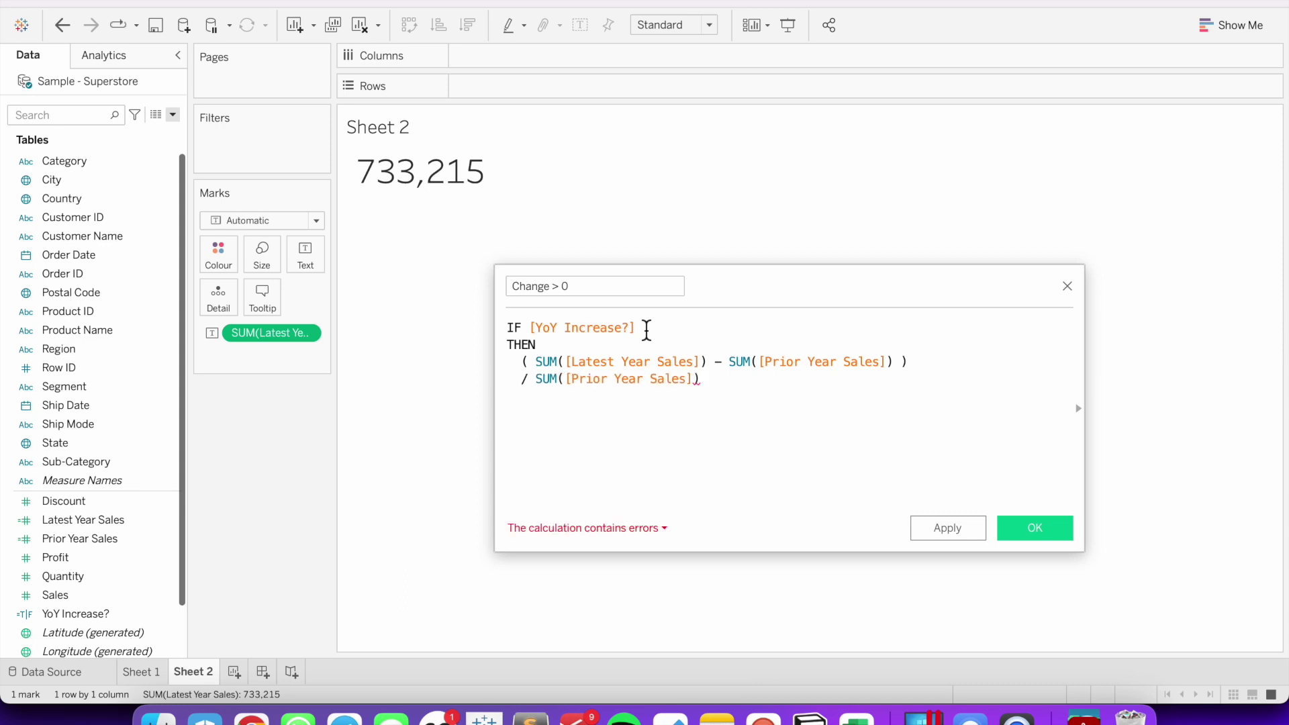
pyautogui.press('Return')
pyautogui.write('ELSE')
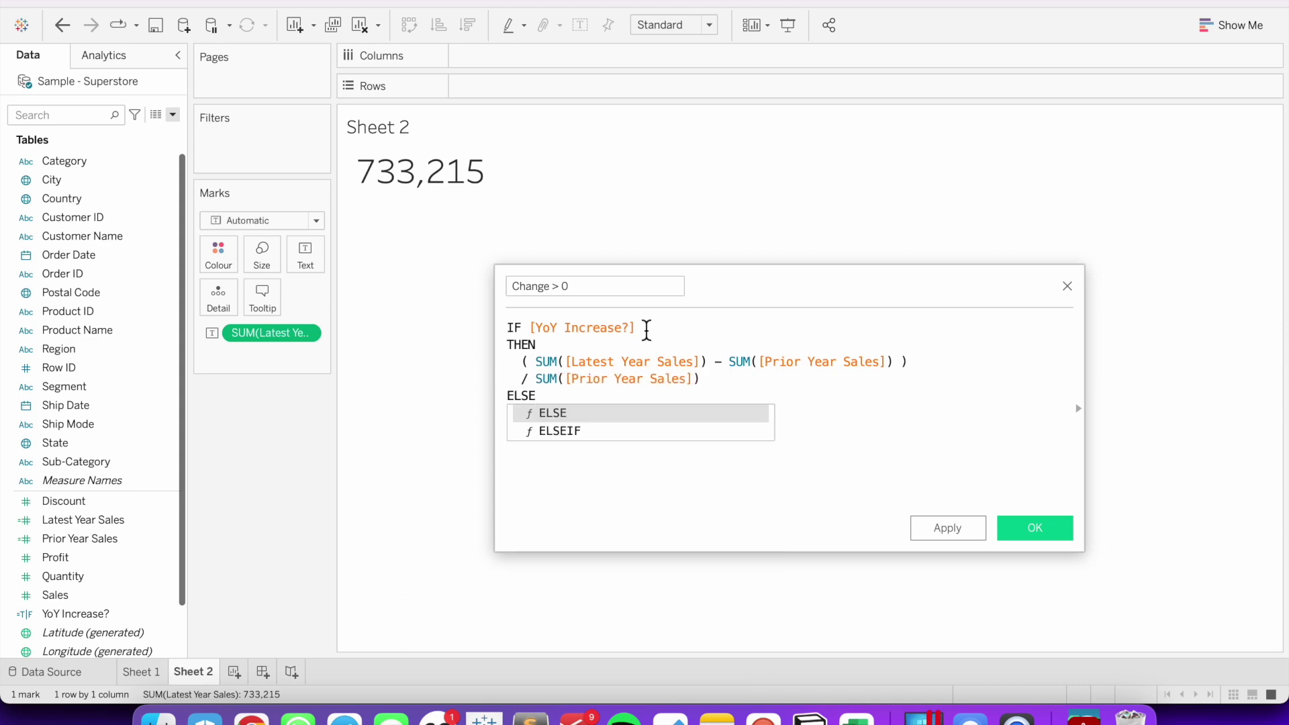
pyautogui.press('BackSpace')
pyautogui.press('BackSpace')
pyautogui.press('BackSpace')
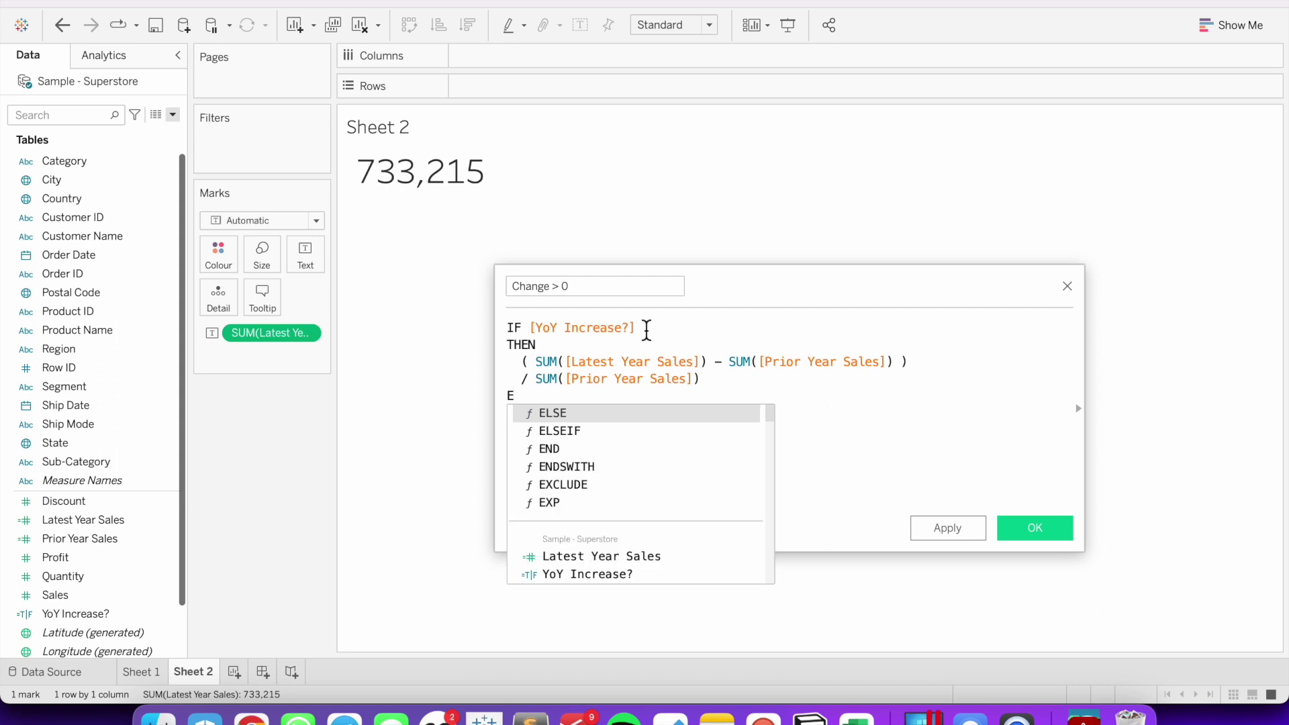
pyautogui.write('ND')
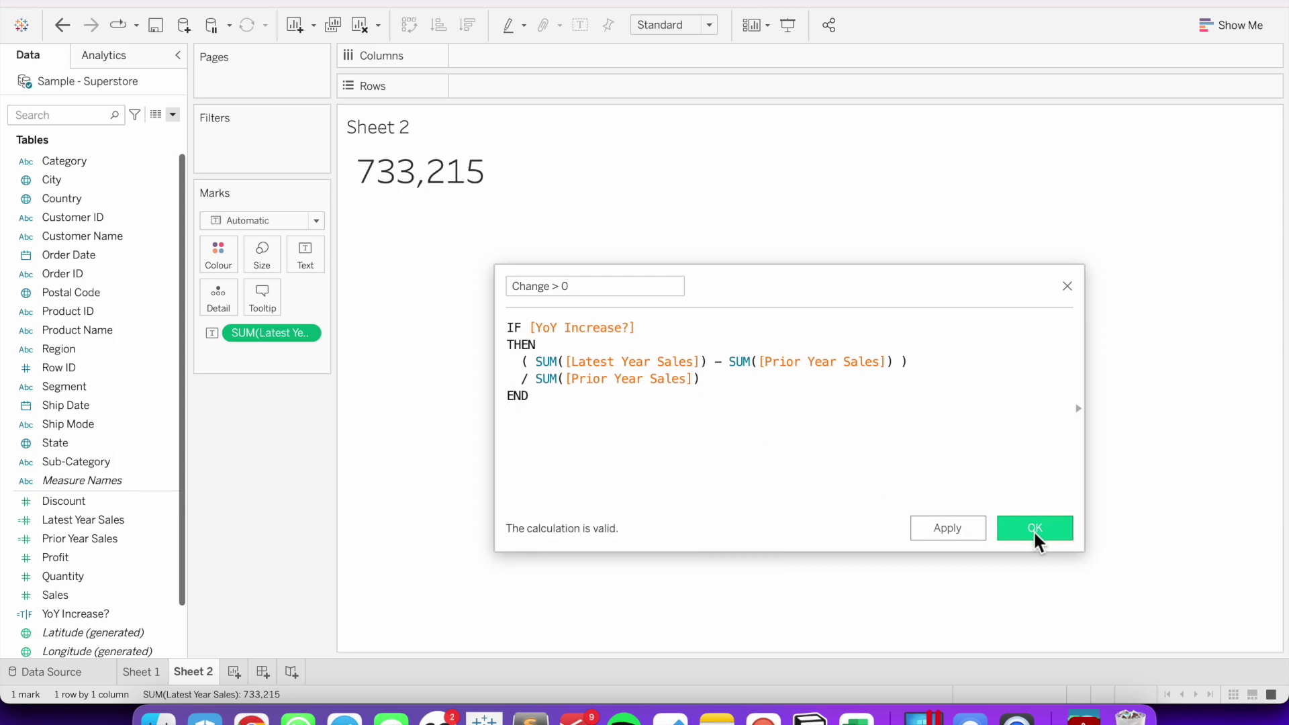
pyautogui.click(1034, 528)
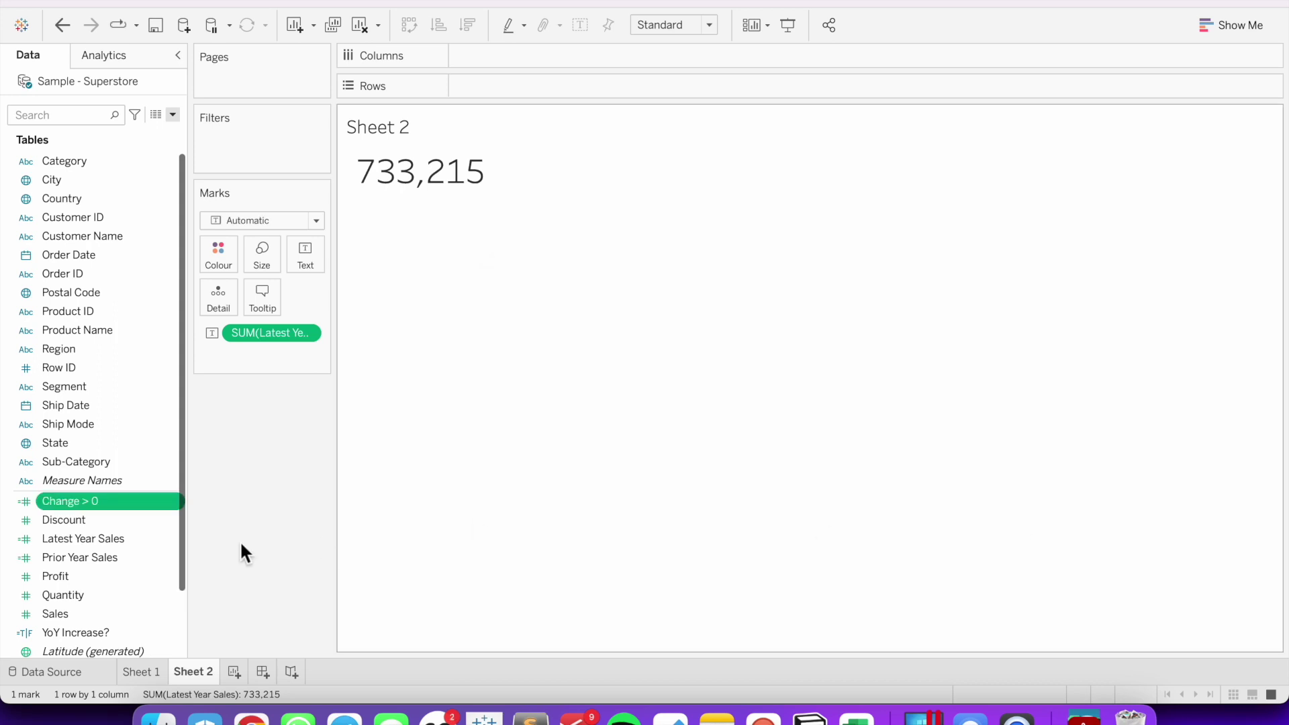
# Step: Give Change > 0 the custom default number format +0.0%;-0.0%;--
pyautogui.rightClick(118, 501)
pyautogui.moveTo(244, 402)
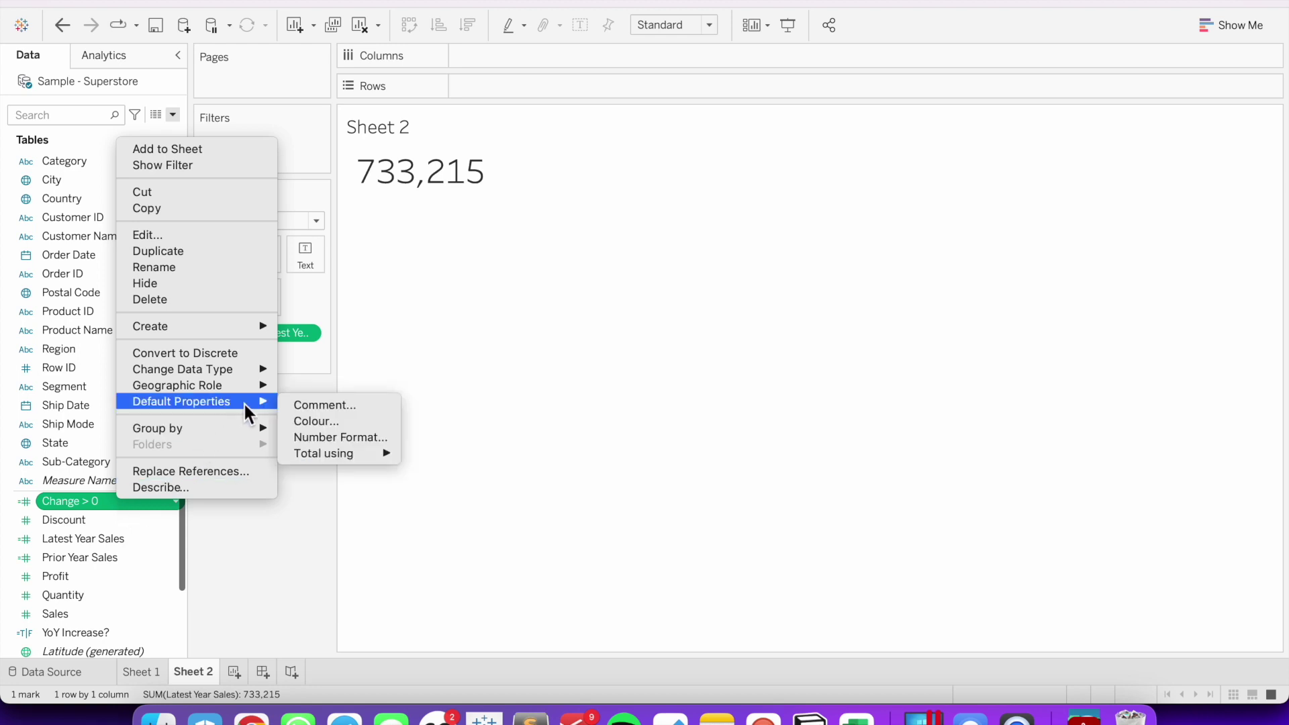
pyautogui.click(325, 437)
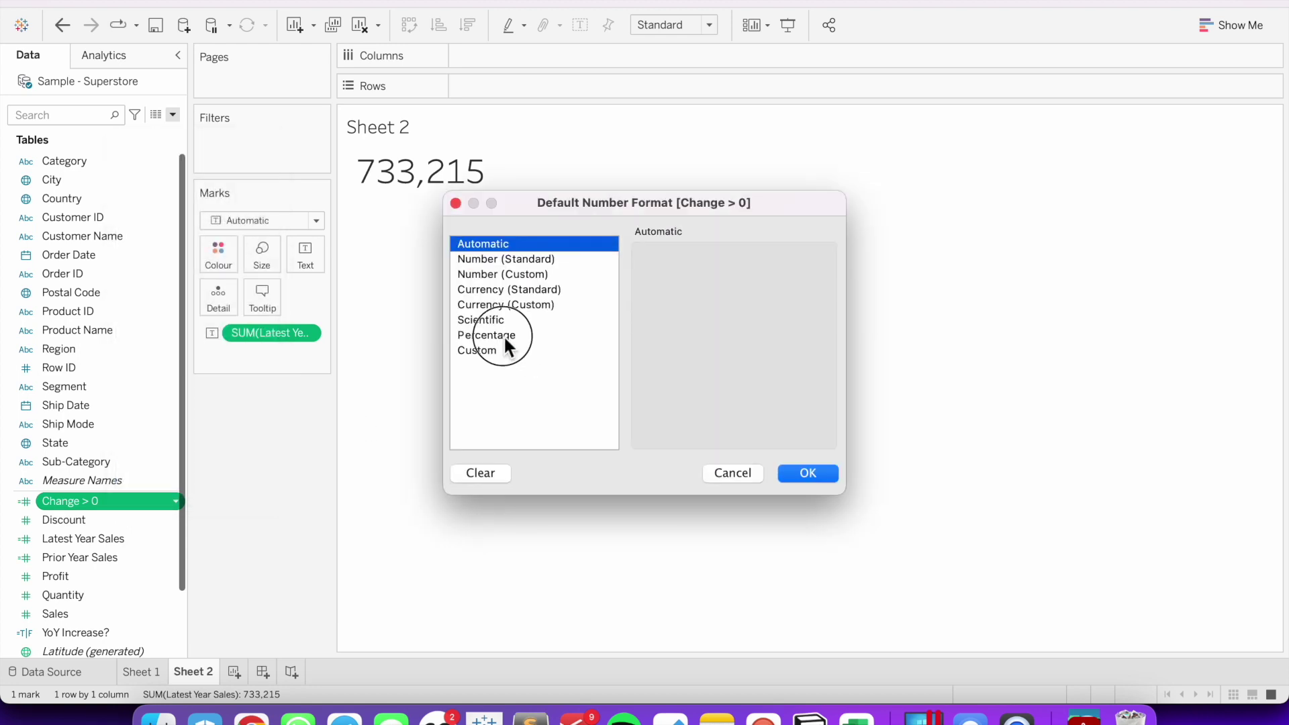
pyautogui.click(505, 338)
pyautogui.click(690, 278)
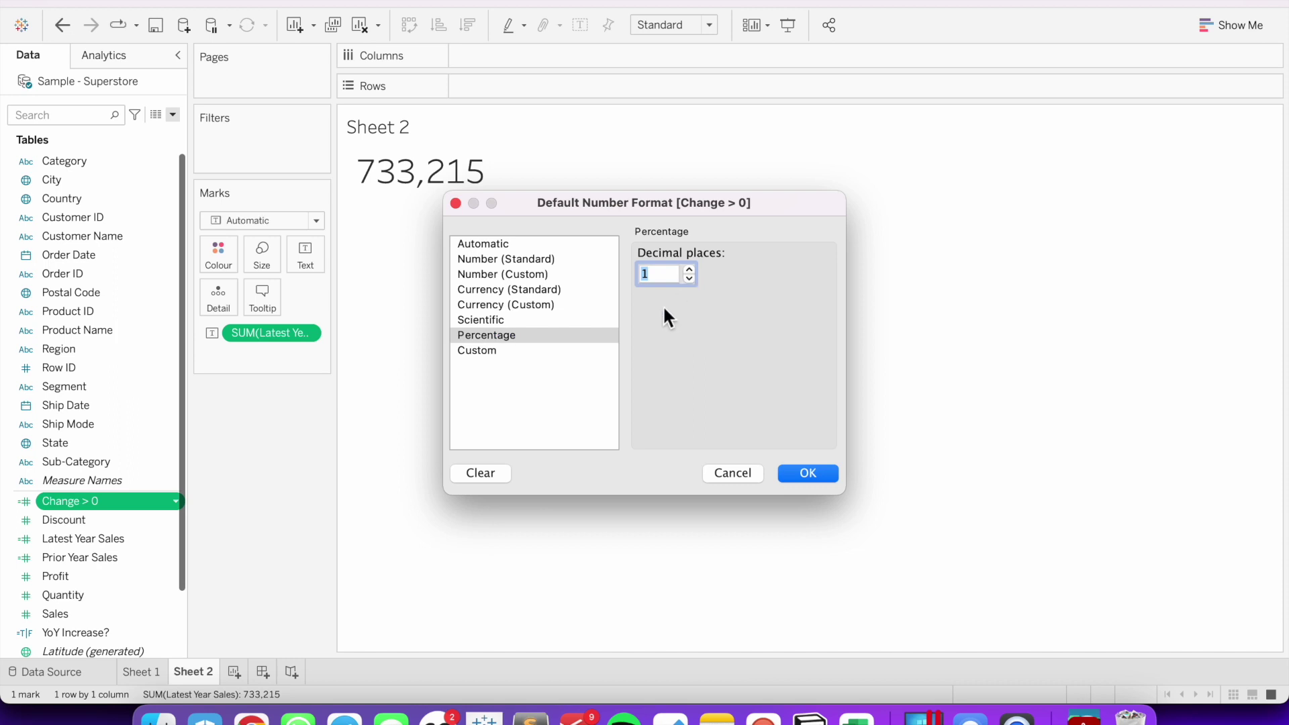
pyautogui.click(504, 353)
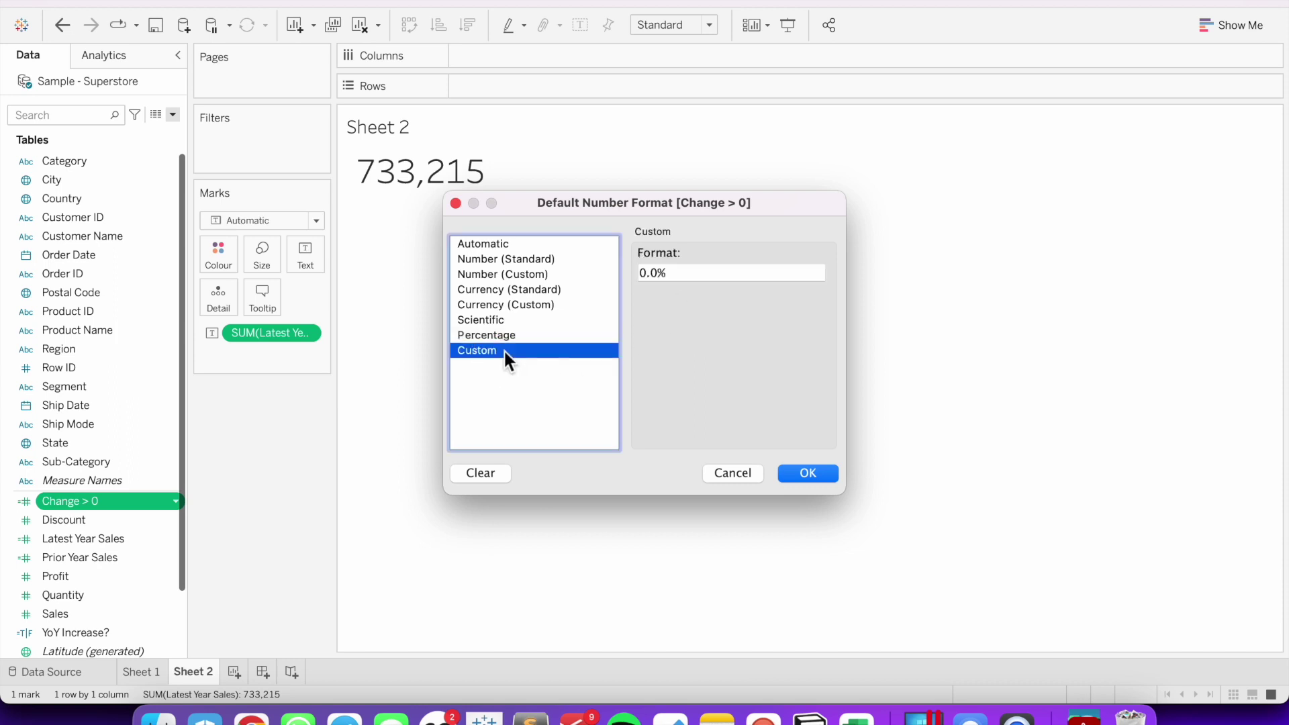
pyautogui.click(646, 276)
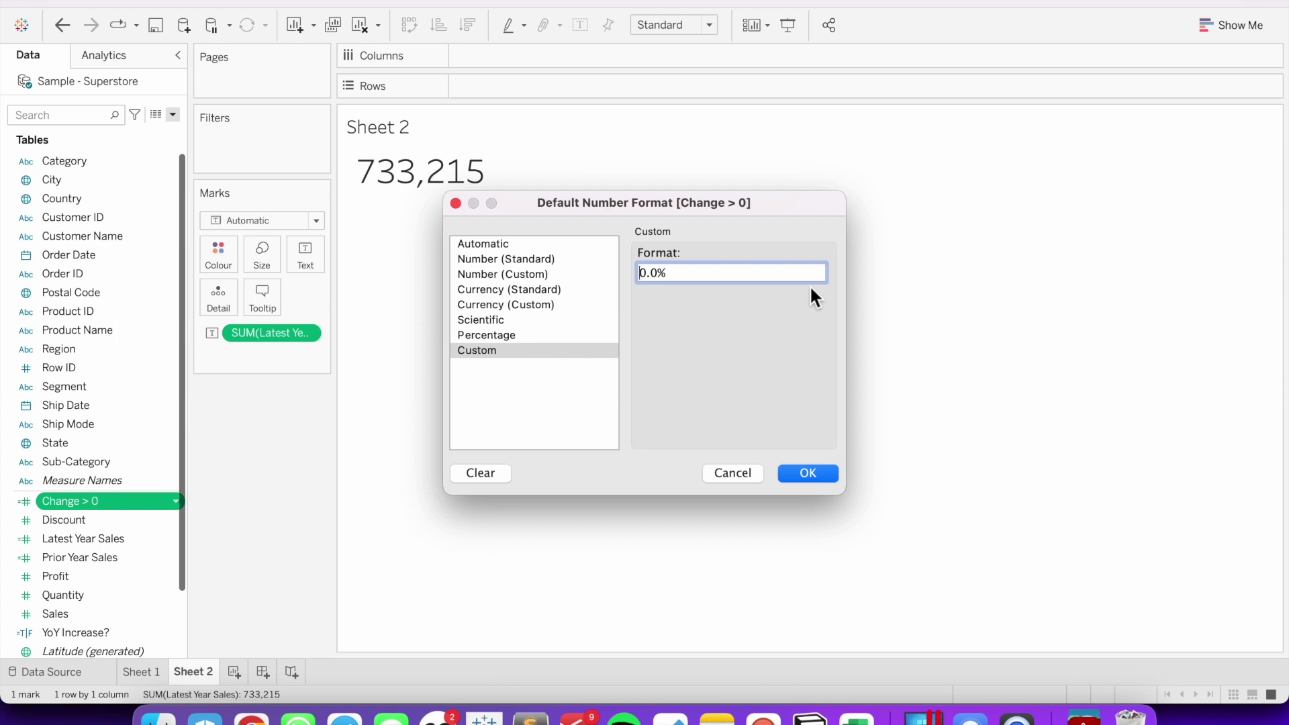
pyautogui.write('+0.0%;-0.0%')
pyautogui.write(';-')
pyautogui.write('-')
pyautogui.click(809, 473)
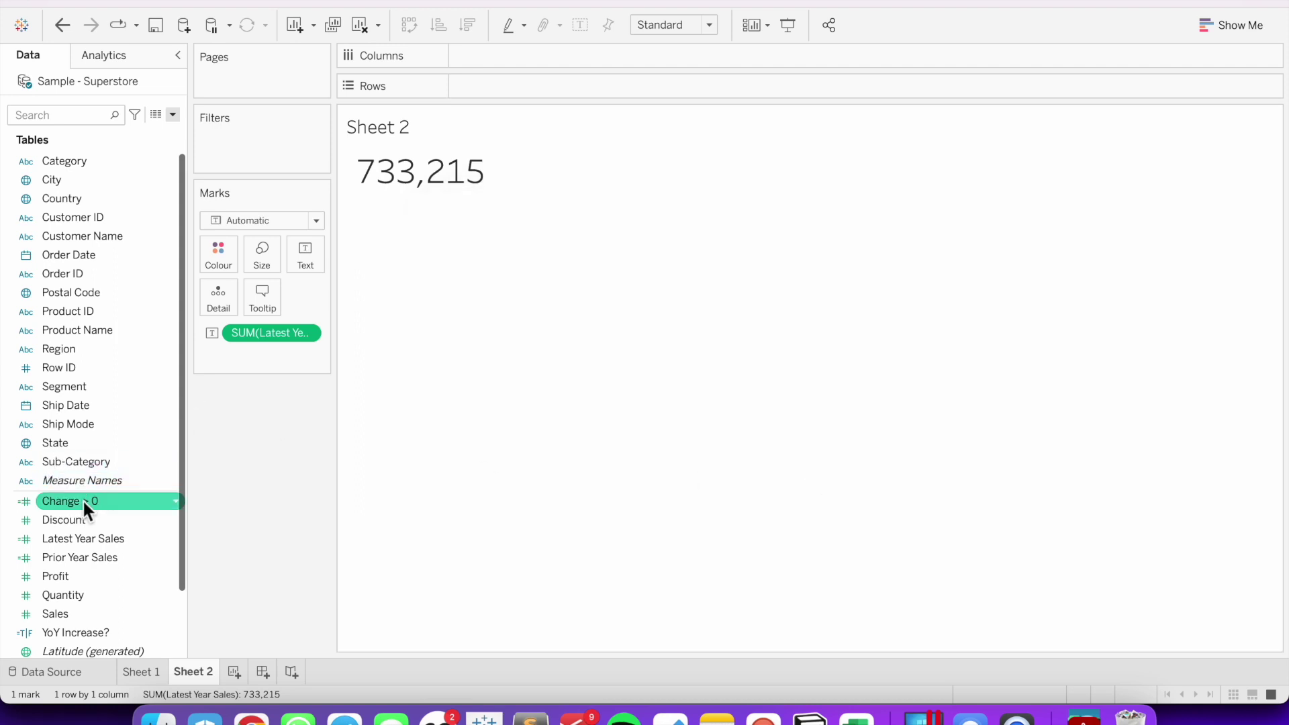
# Step: Add Change > 0 to the label as a 12-point line followed by 'vs. PY'
pyautogui.moveTo(82, 499); pyautogui.dragTo(304, 248)
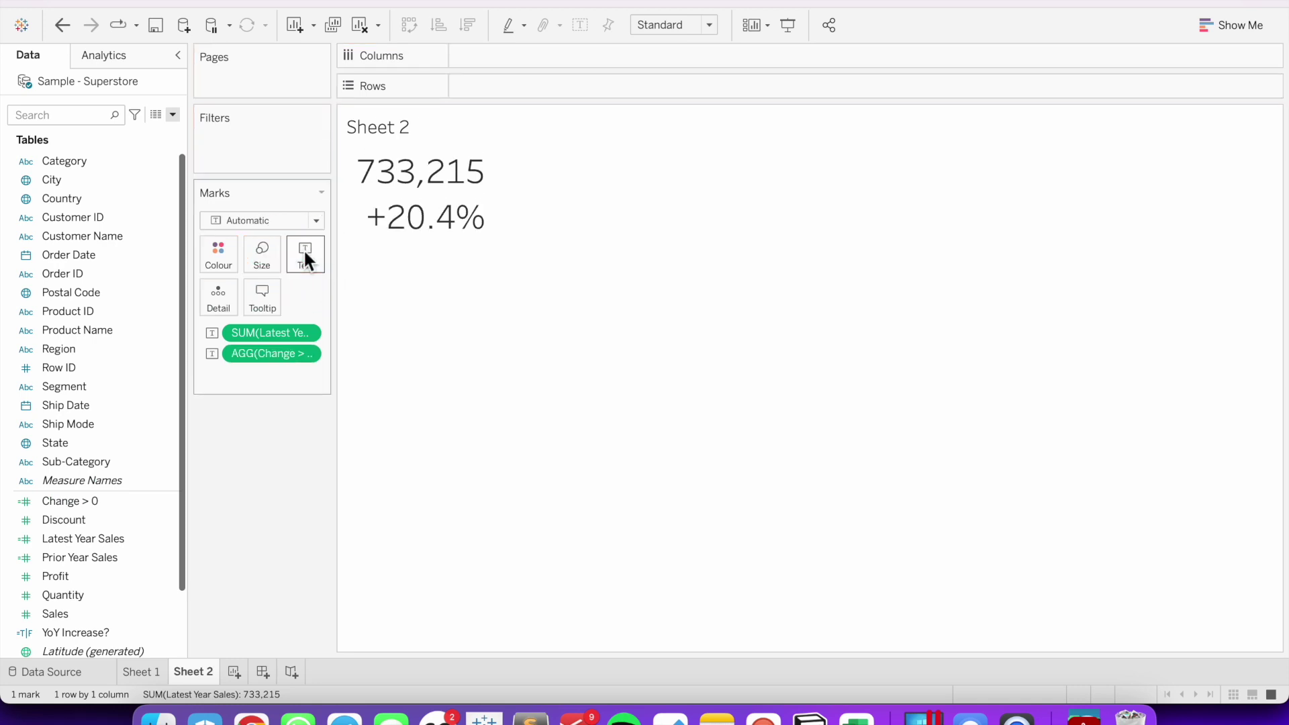
pyautogui.moveTo(423, 243)
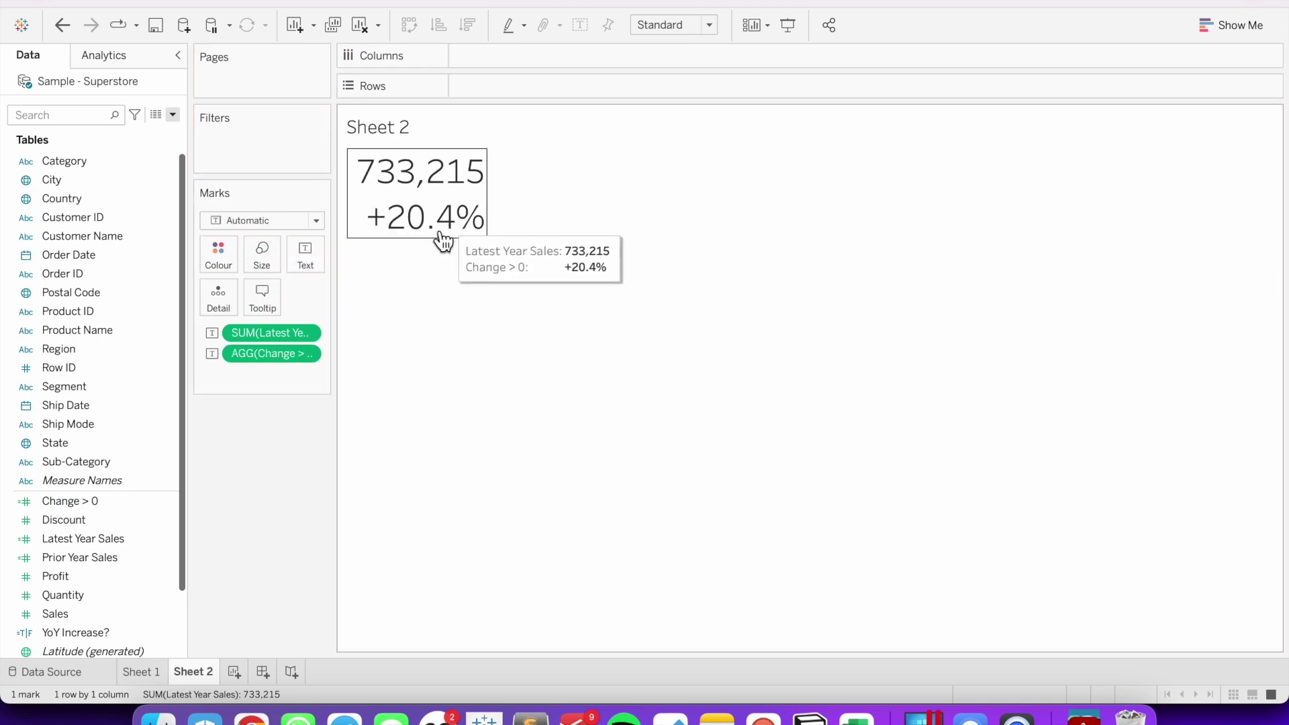
pyautogui.click(309, 248)
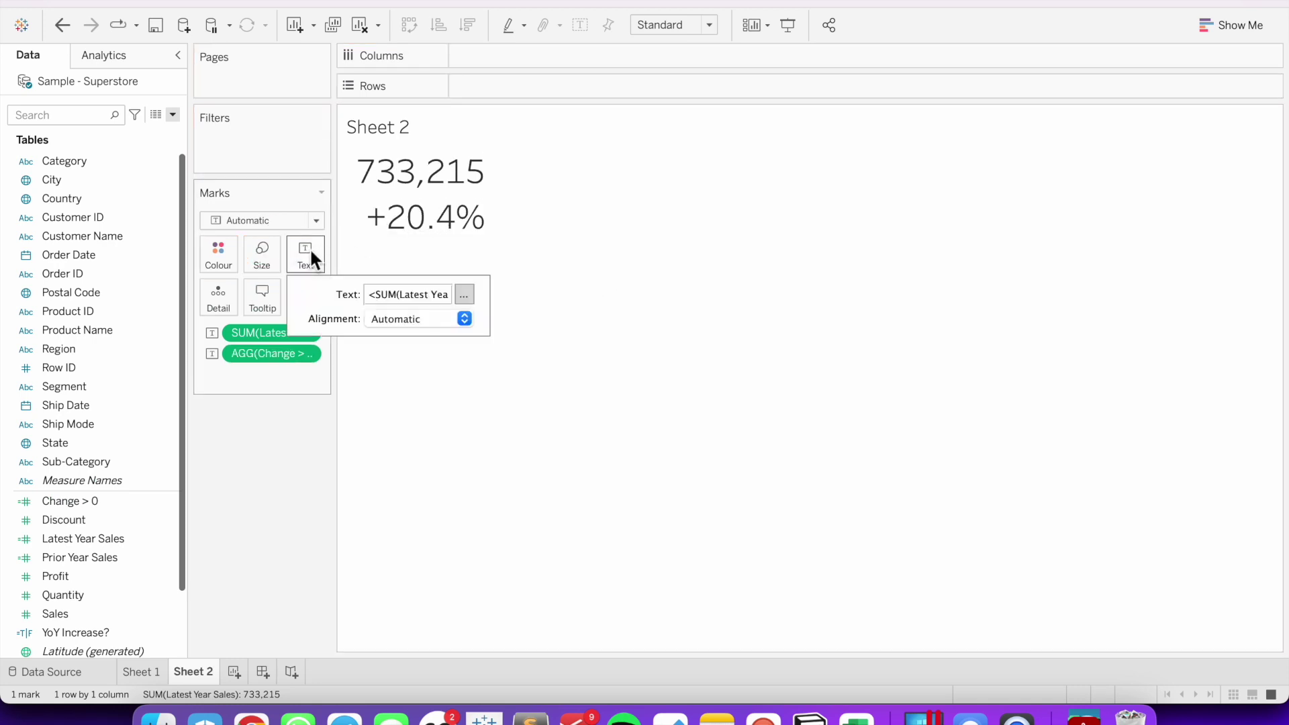
pyautogui.click(464, 296)
pyautogui.tripleClick(801, 403)
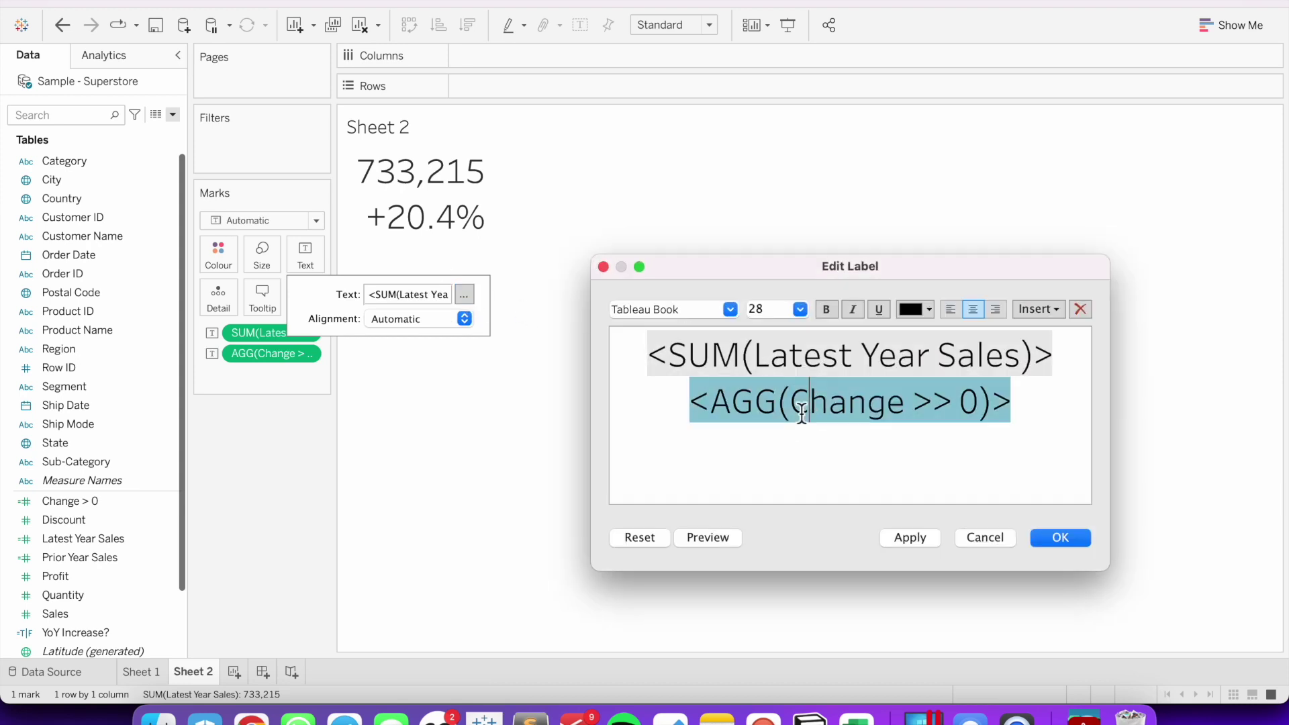
pyautogui.click(801, 314)
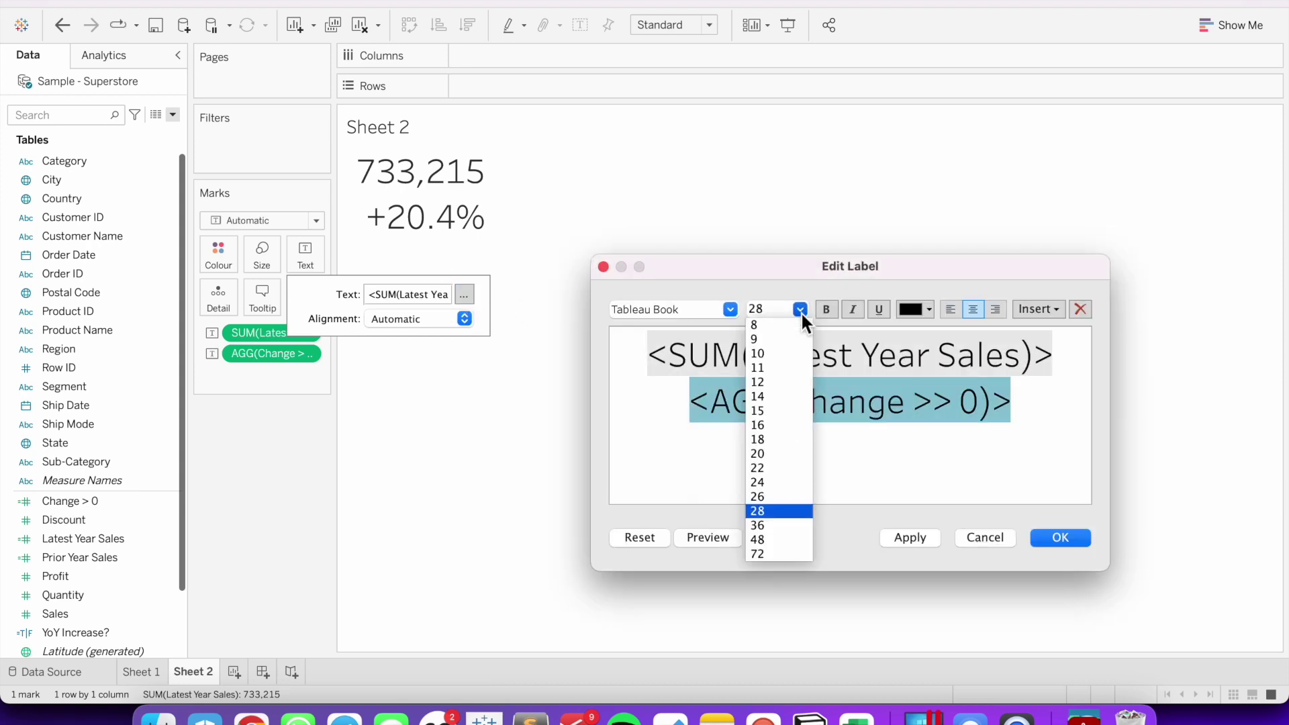
pyautogui.click(775, 381)
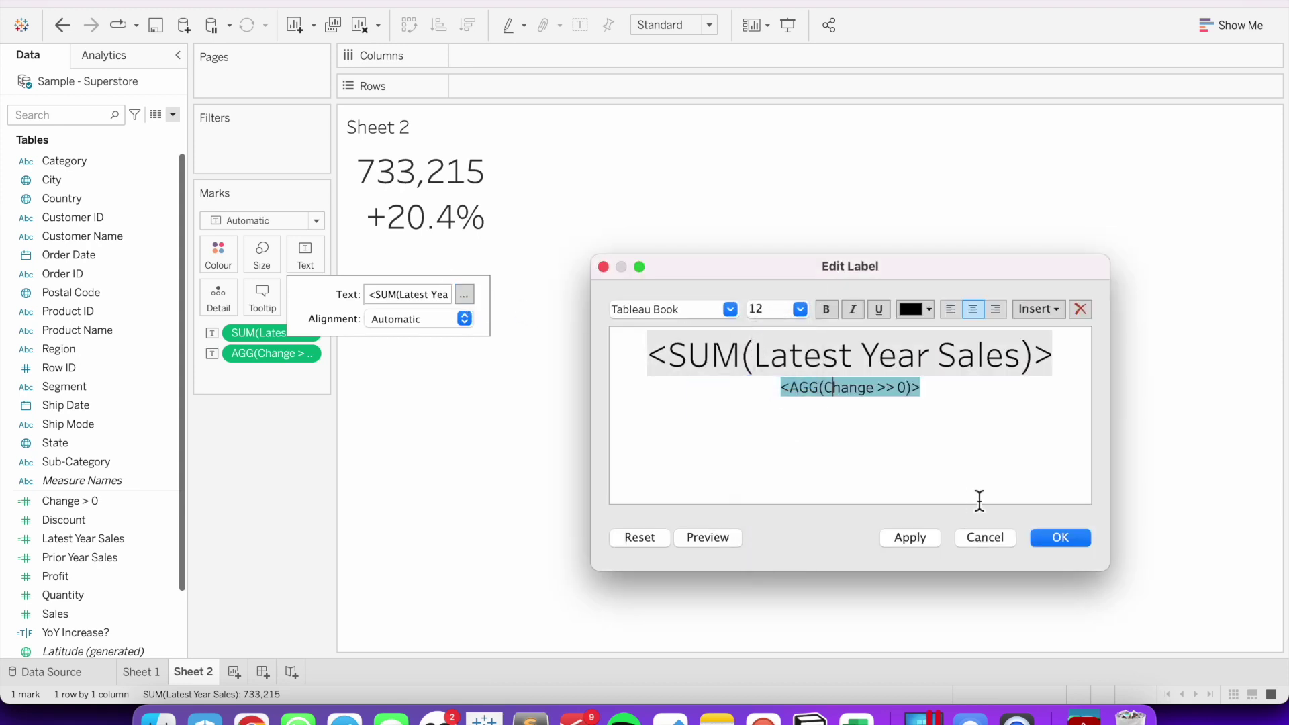
pyautogui.click(969, 396)
pyautogui.write('VS')
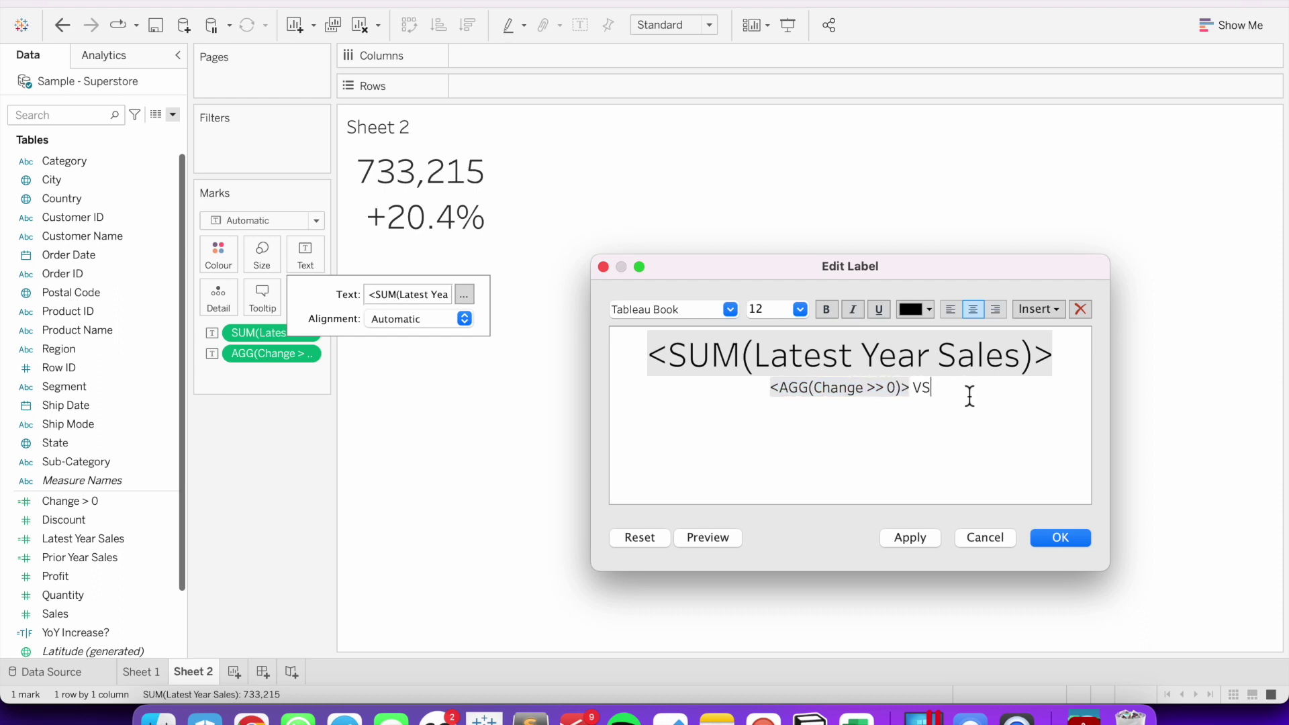
pyautogui.press('BackSpace')
pyautogui.press('BackSpace')
pyautogui.write('vs. PY')
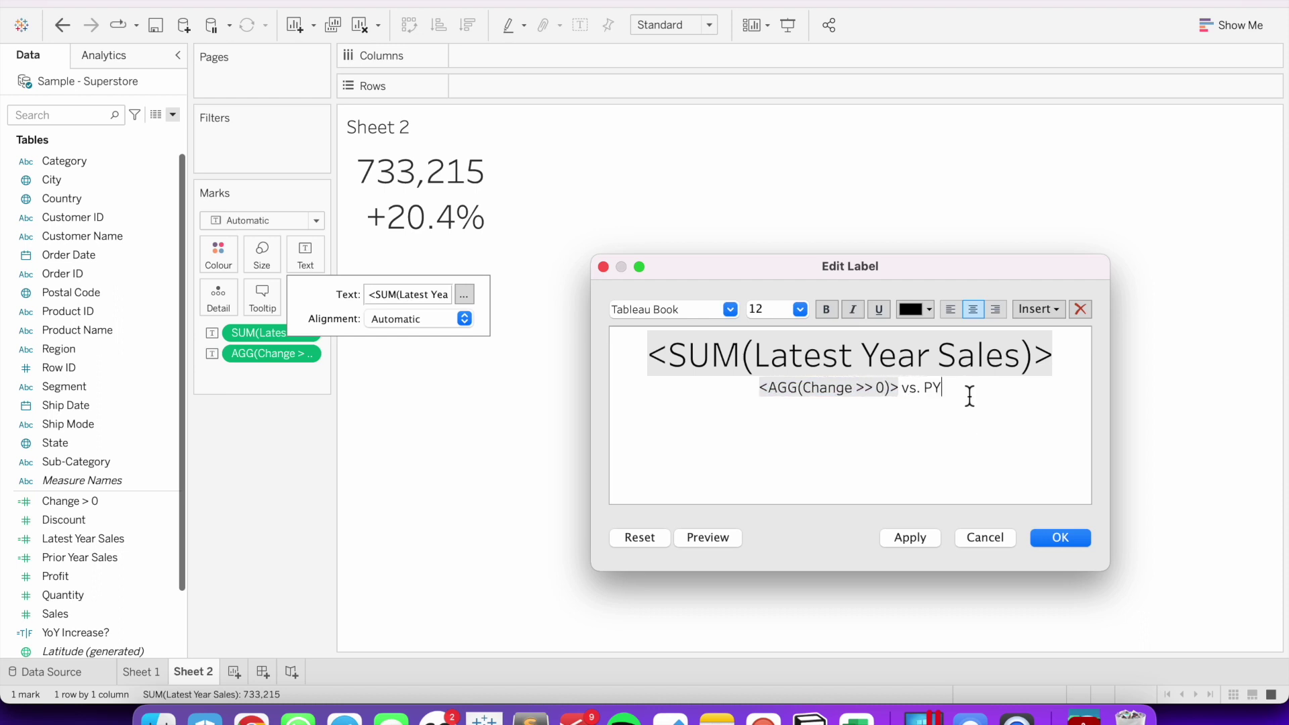
pyautogui.click(1059, 538)
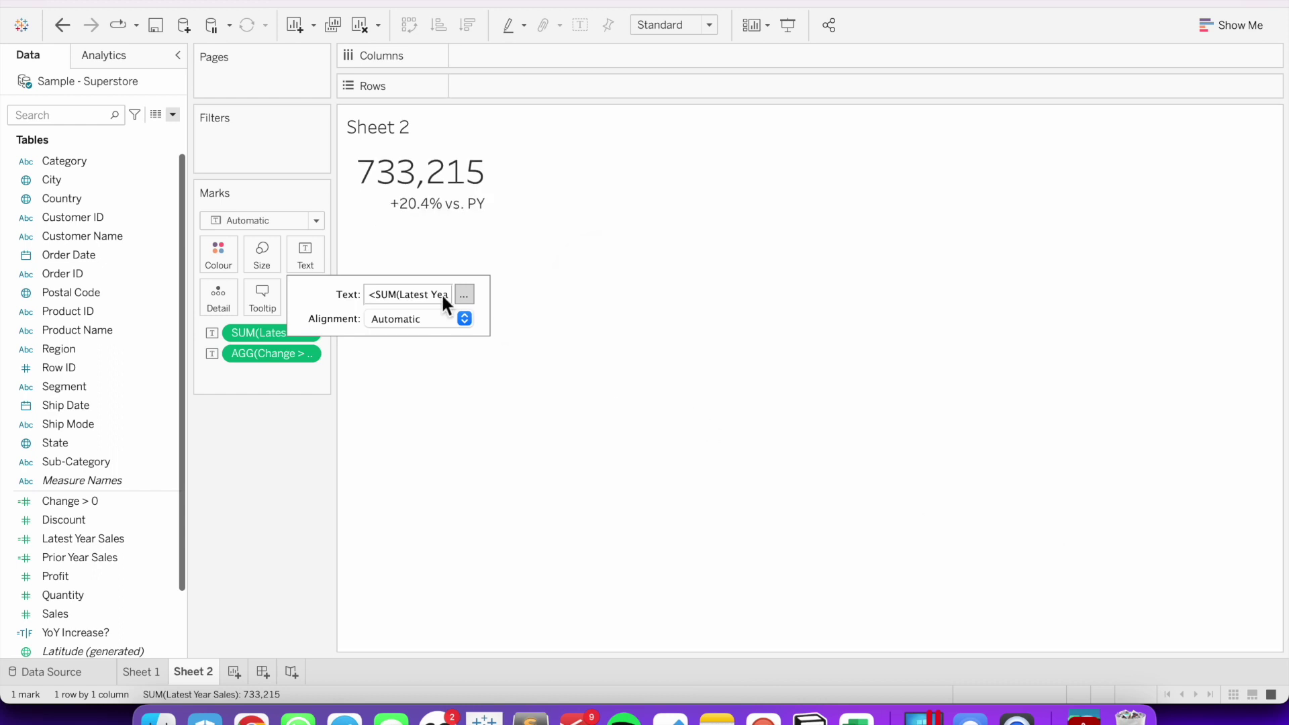
# Step: Align the label Middle Centre, both horizontally and vertically
pyautogui.click(400, 320)
pyautogui.click(415, 403)
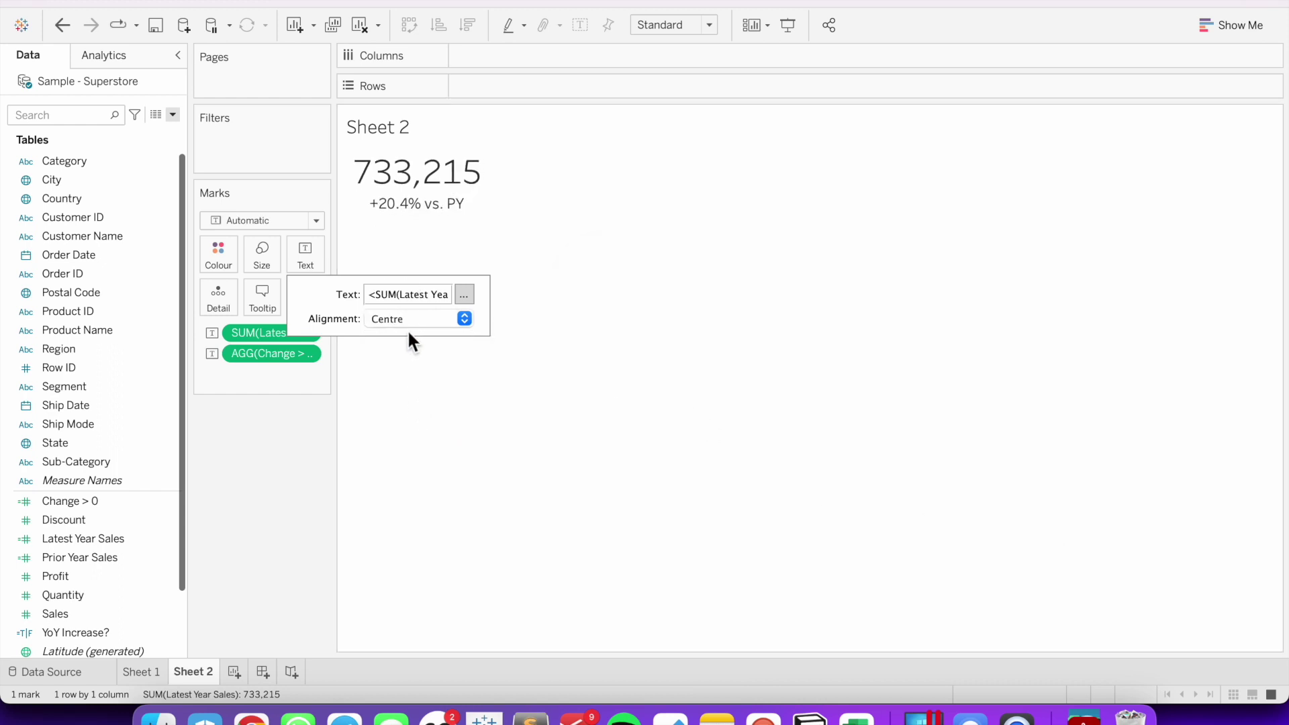
pyautogui.click(407, 321)
pyautogui.click(416, 488)
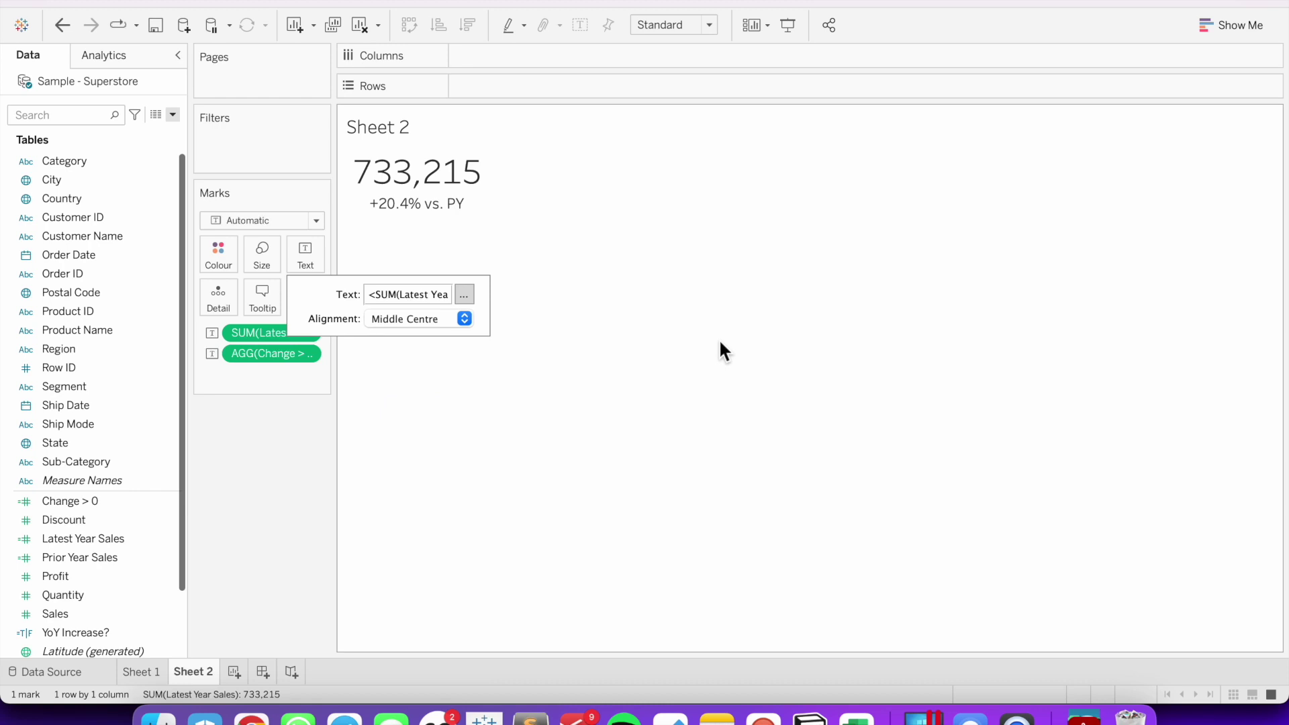
pyautogui.click(720, 342)
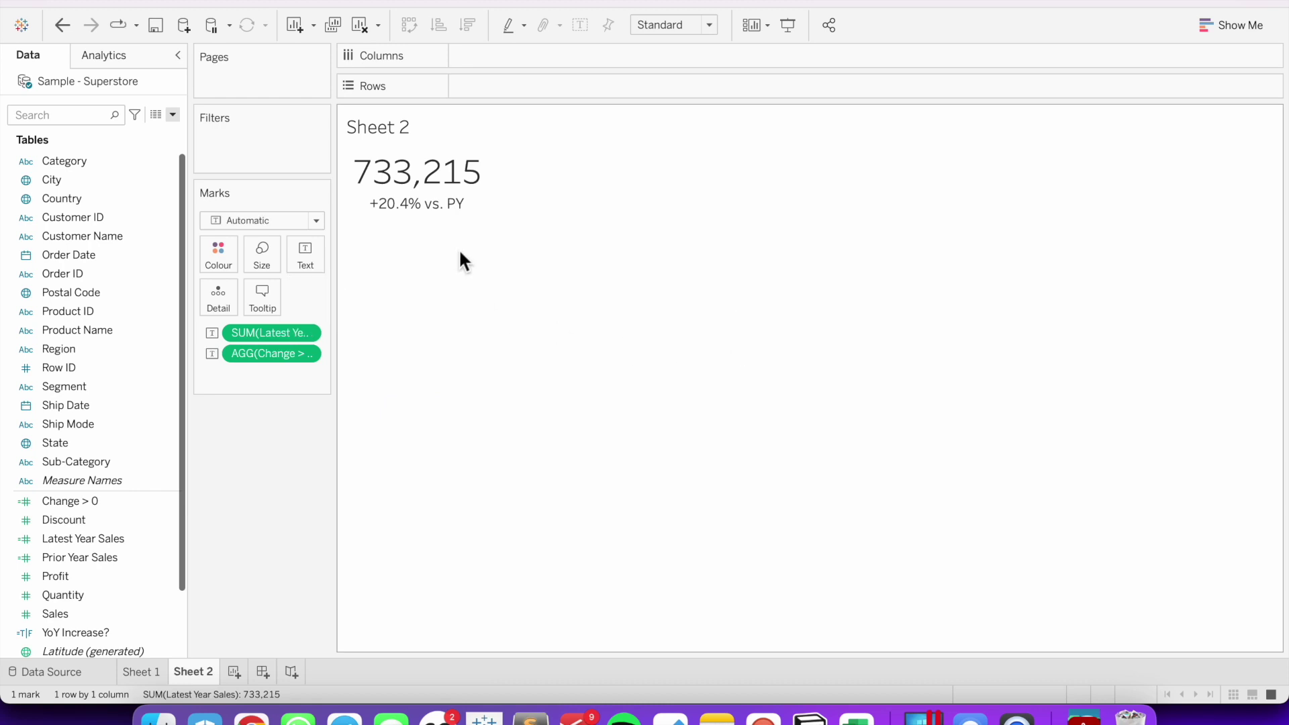
# Step: Split Sheet 2 into 17 Sub-Category KPI rows and inspect the Envelopes mark
pyautogui.moveTo(74, 162)
pyautogui.mouseDown()
pyautogui.moveTo(147, 122)
pyautogui.moveTo(484, 60)
pyautogui.moveTo(141, 131)
pyautogui.moveTo(83, 161)
pyautogui.mouseUp()
pyautogui.moveTo(86, 462); pyautogui.dragTo(505, 85)
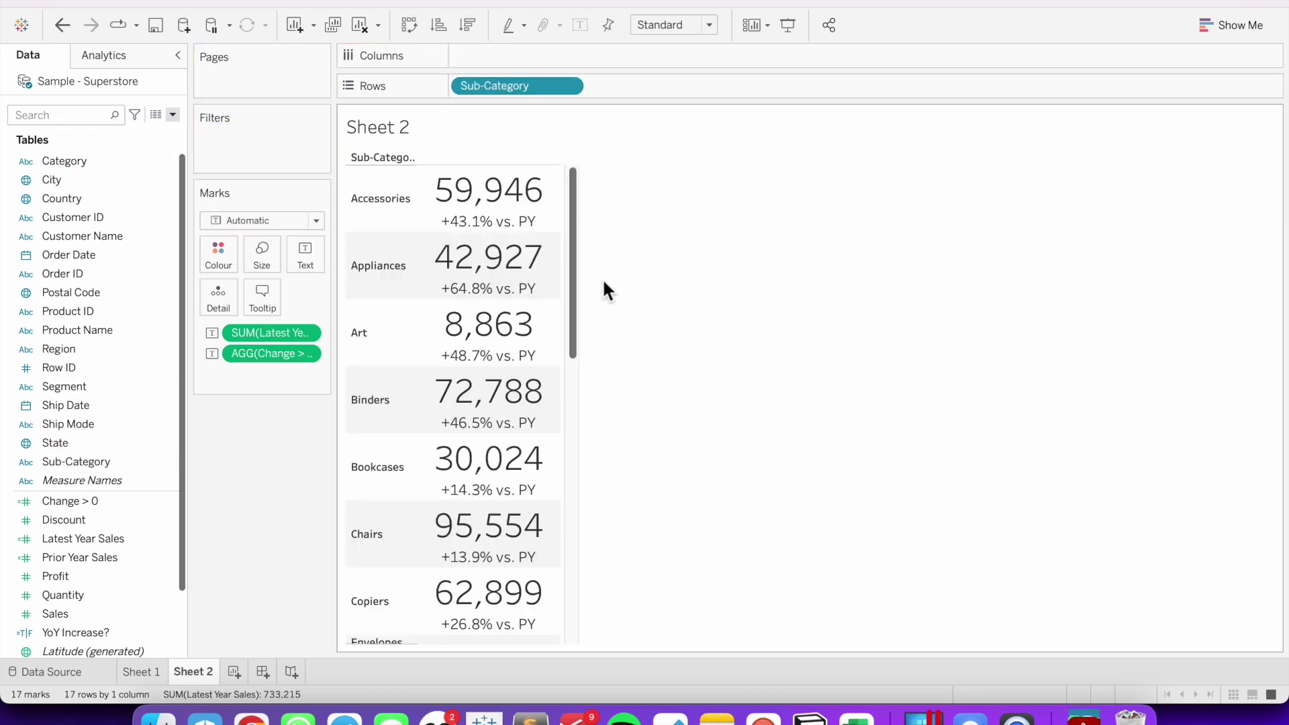
pyautogui.moveTo(576, 258); pyautogui.dragTo(563, 396)
pyautogui.moveTo(456, 415)
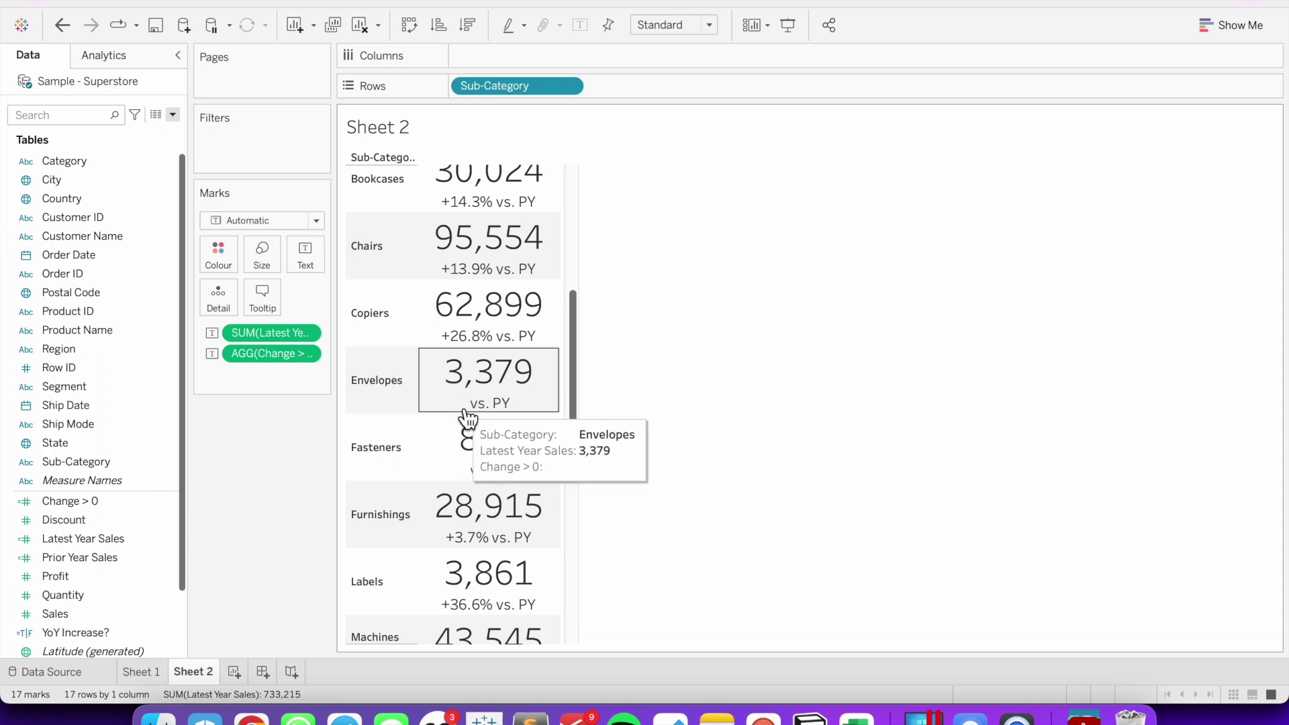
pyautogui.click(468, 411)
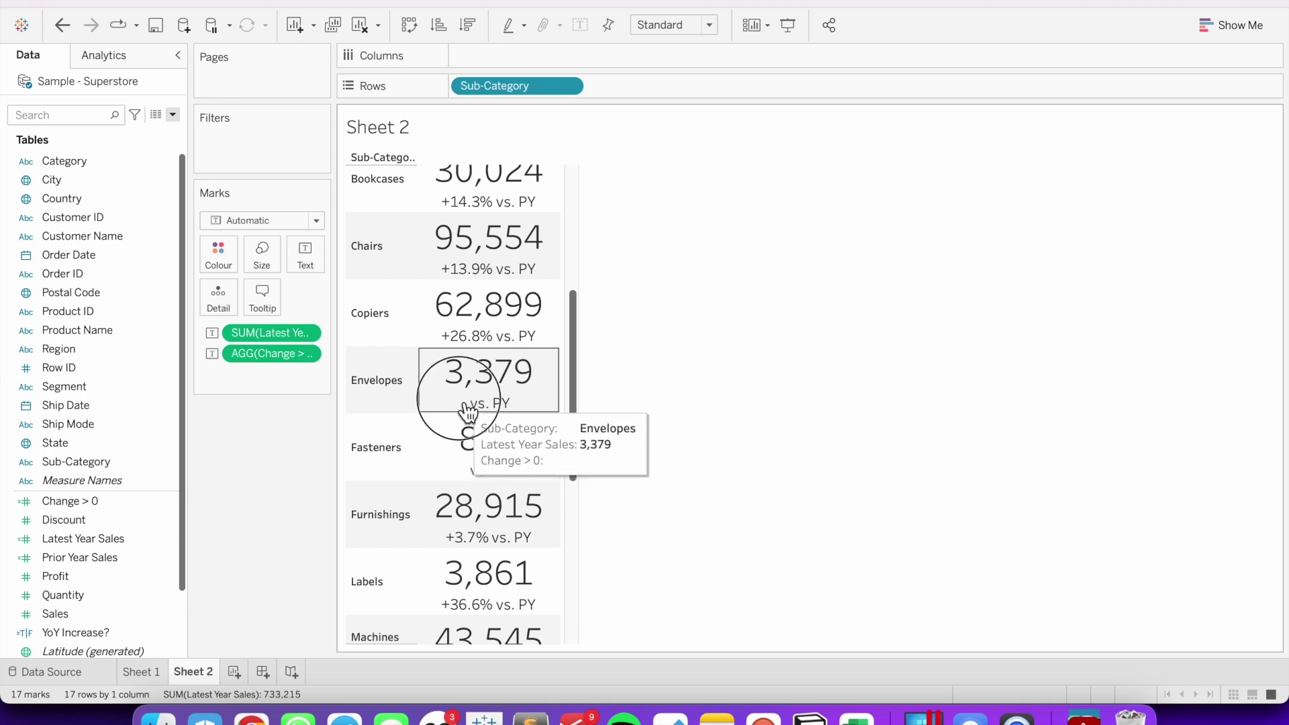
pyautogui.click(86, 501)
pyautogui.rightClick(87, 501)
pyautogui.click(111, 236)
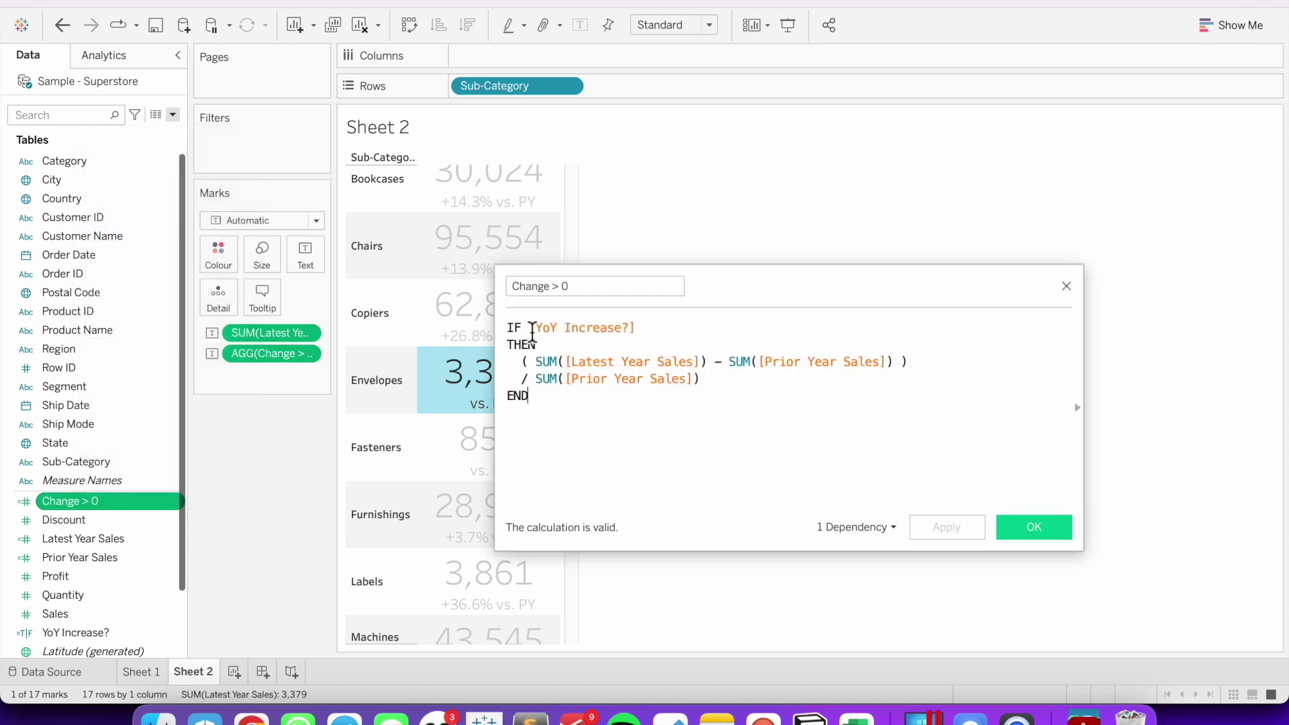
pyautogui.moveTo(531, 327); pyautogui.dragTo(650, 327)
pyautogui.click(532, 387)
pyautogui.click(720, 388)
pyautogui.click(1026, 527)
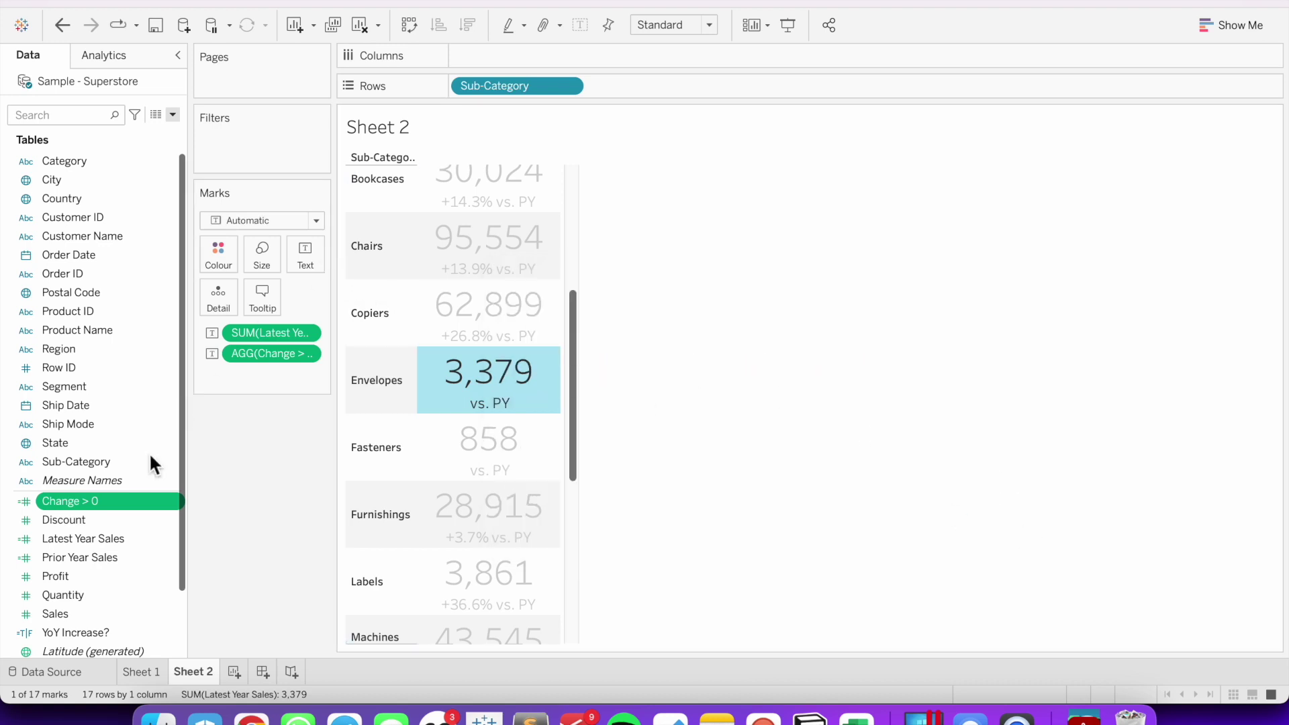
# Step: Duplicate the Change > 0 calculation and open the copy for editing
pyautogui.rightClick(94, 505)
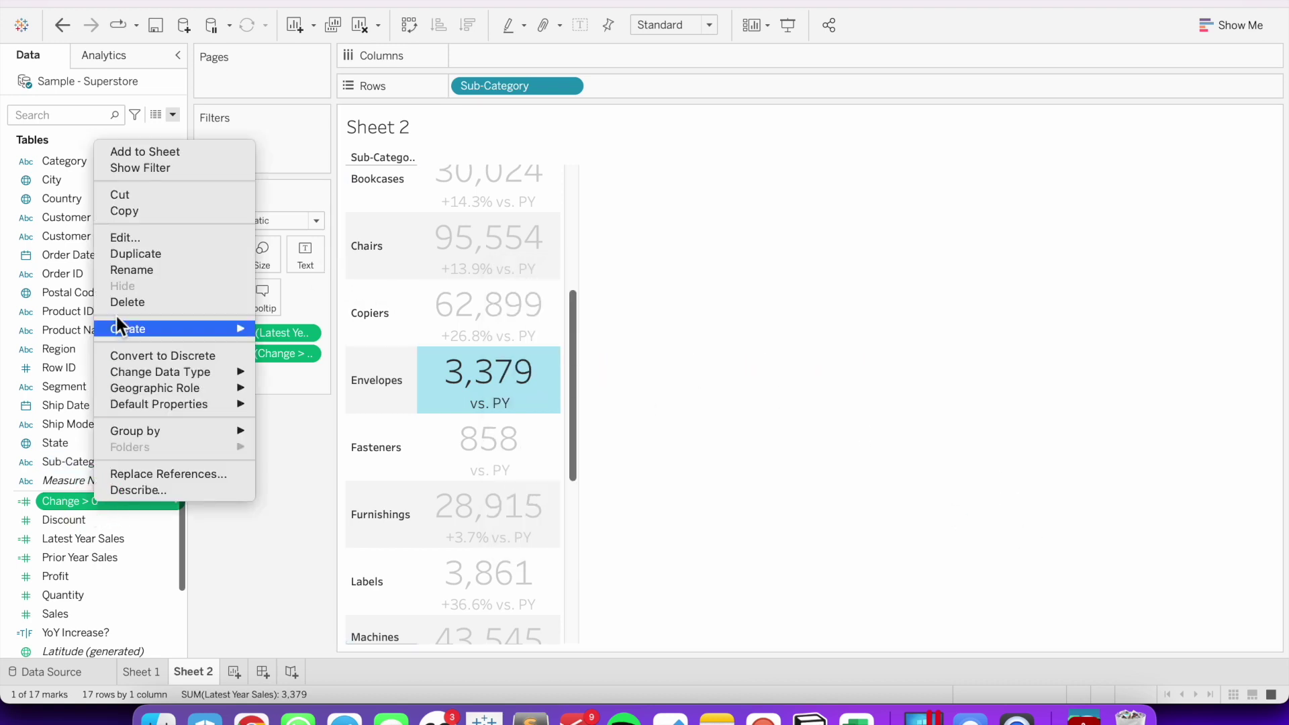
pyautogui.click(131, 253)
pyautogui.click(88, 515)
pyautogui.rightClick(87, 520)
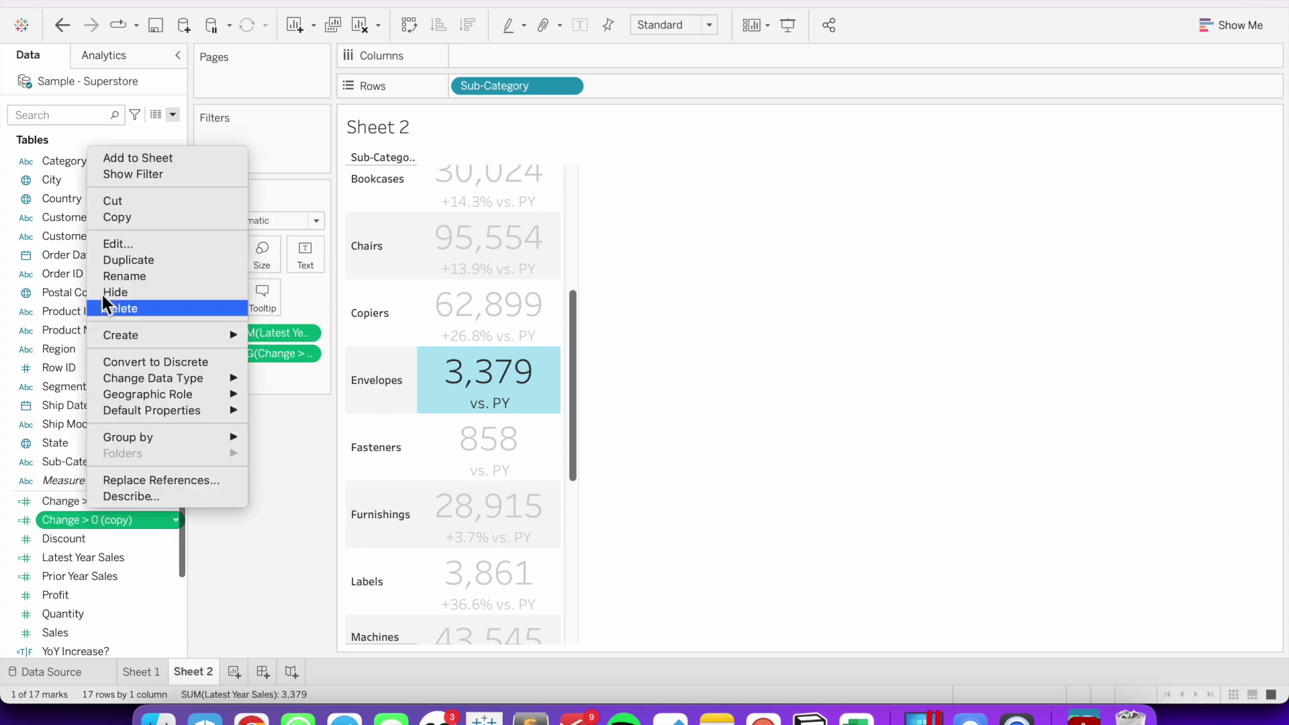
pyautogui.click(115, 244)
# Step: Rename the copy 'Change < 0', change its test to [YoY Increase?] = FALSE, and add it to the label
pyautogui.moveTo(552, 286); pyautogui.dragTo(699, 286)
pyautogui.write('< 0')
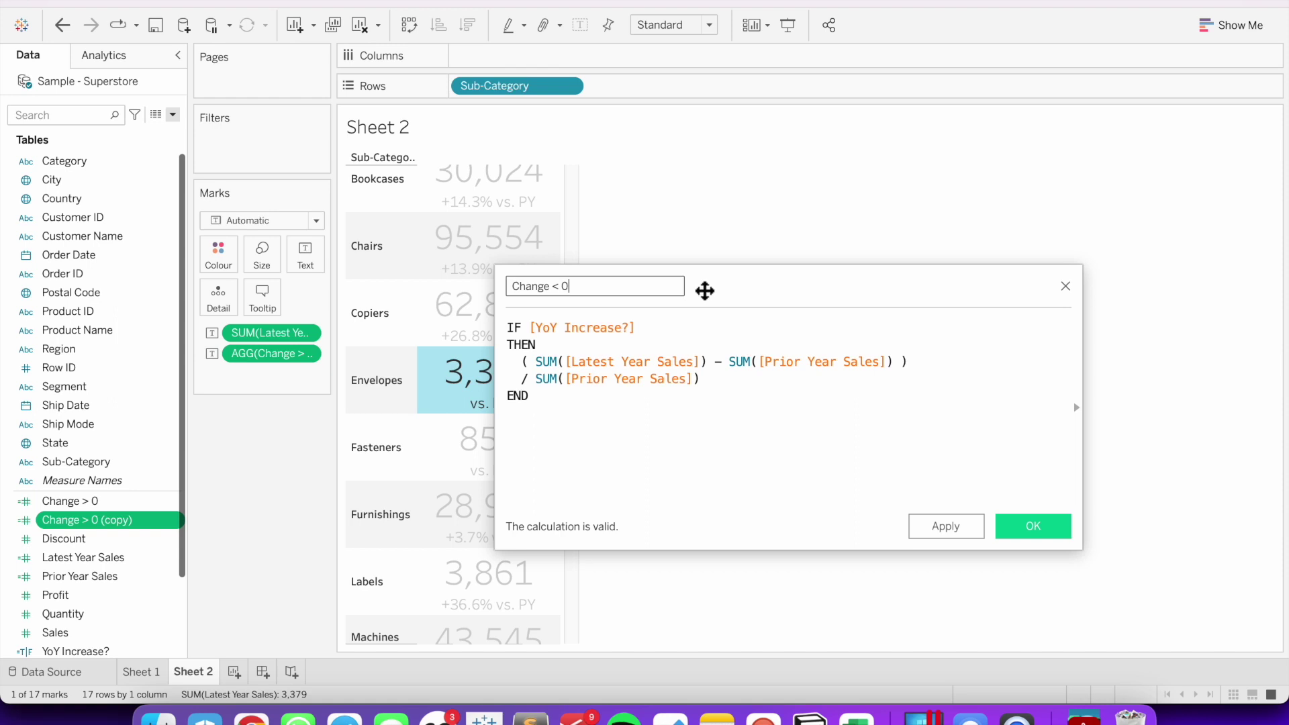
pyautogui.click(667, 329)
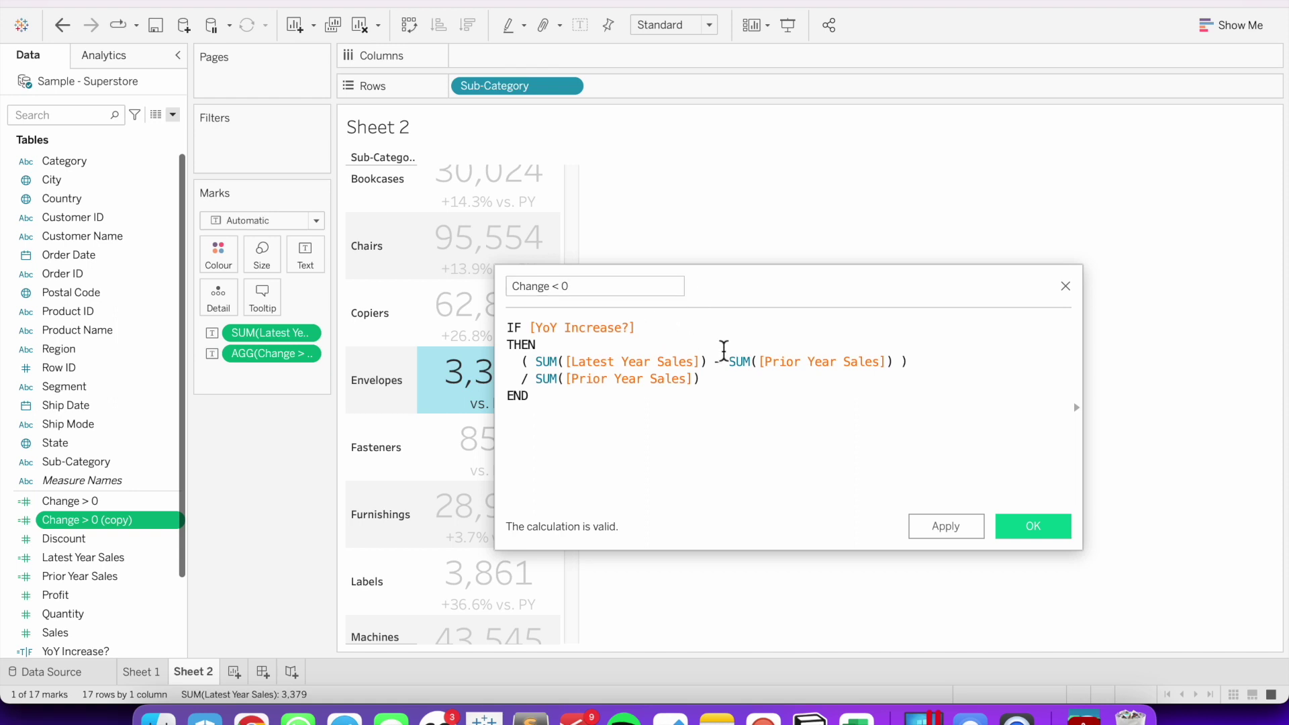
pyautogui.write('= FALSE')
pyautogui.click(1020, 536)
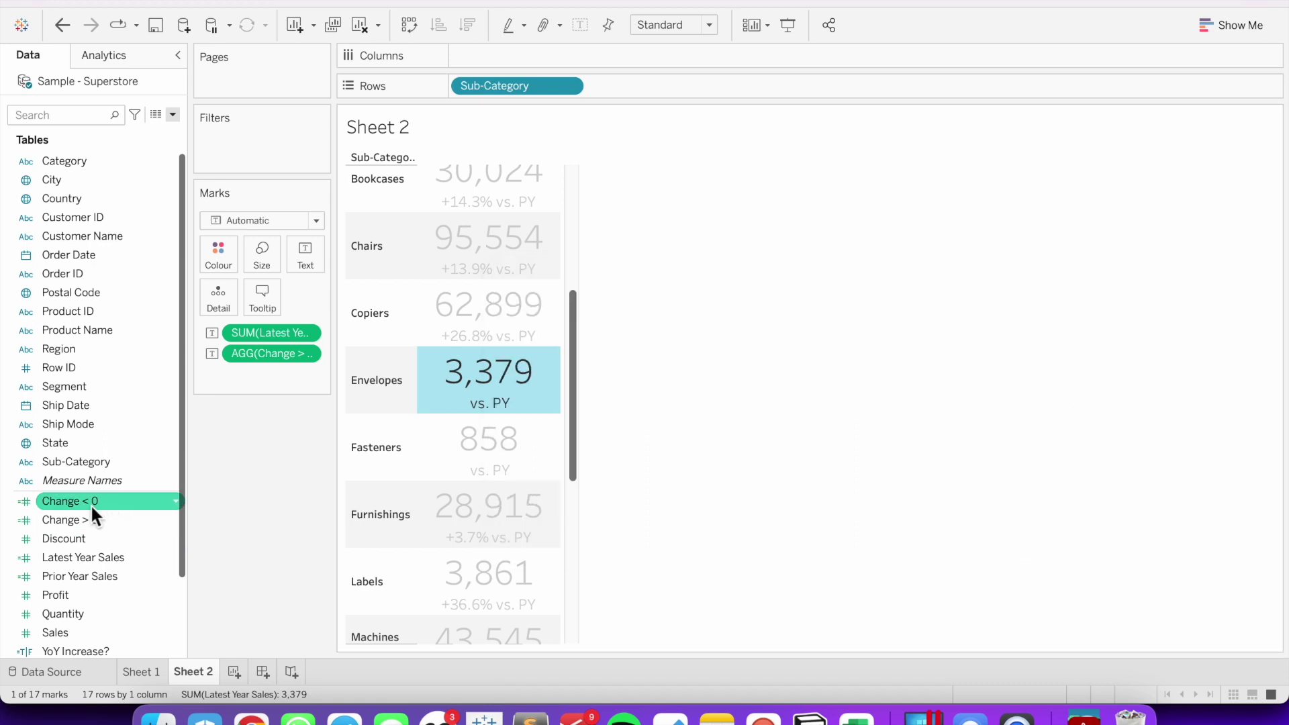
pyautogui.moveTo(89, 504); pyautogui.dragTo(307, 263)
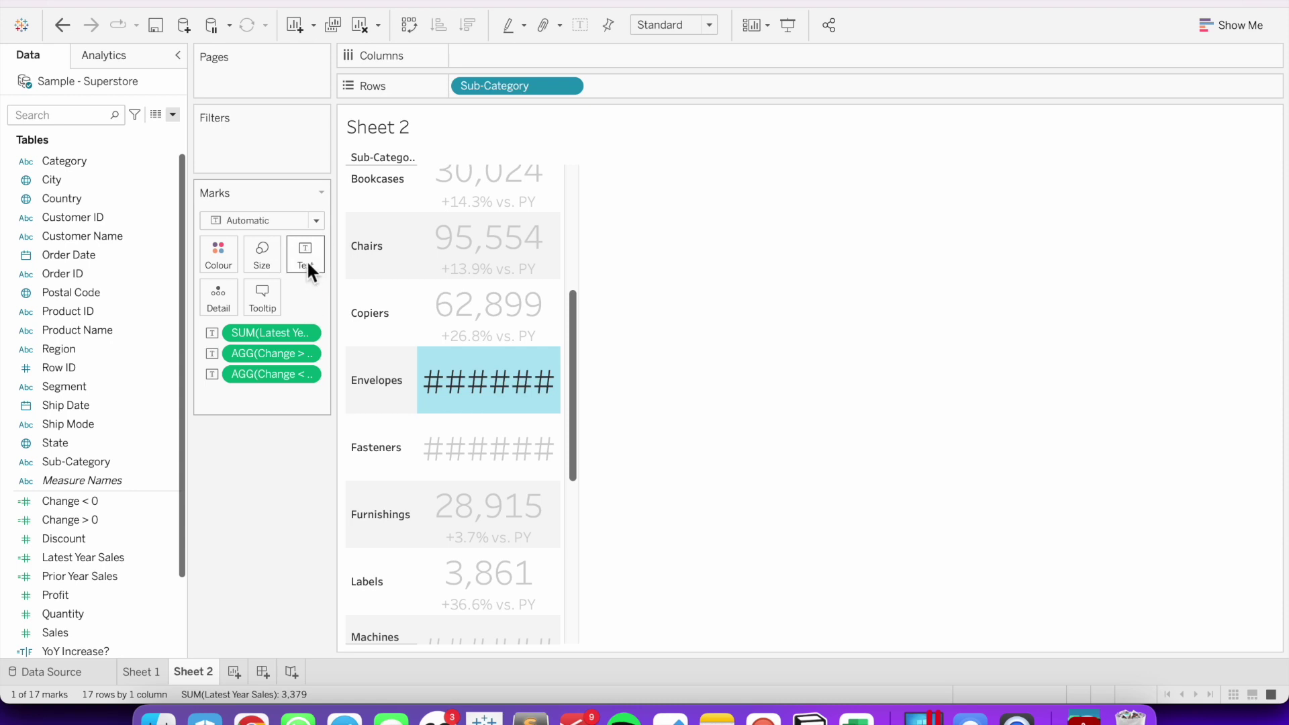
# Step: Remove a stray typed character from the Change < 0 line in the label editor
pyautogui.click(306, 259)
pyautogui.click(463, 294)
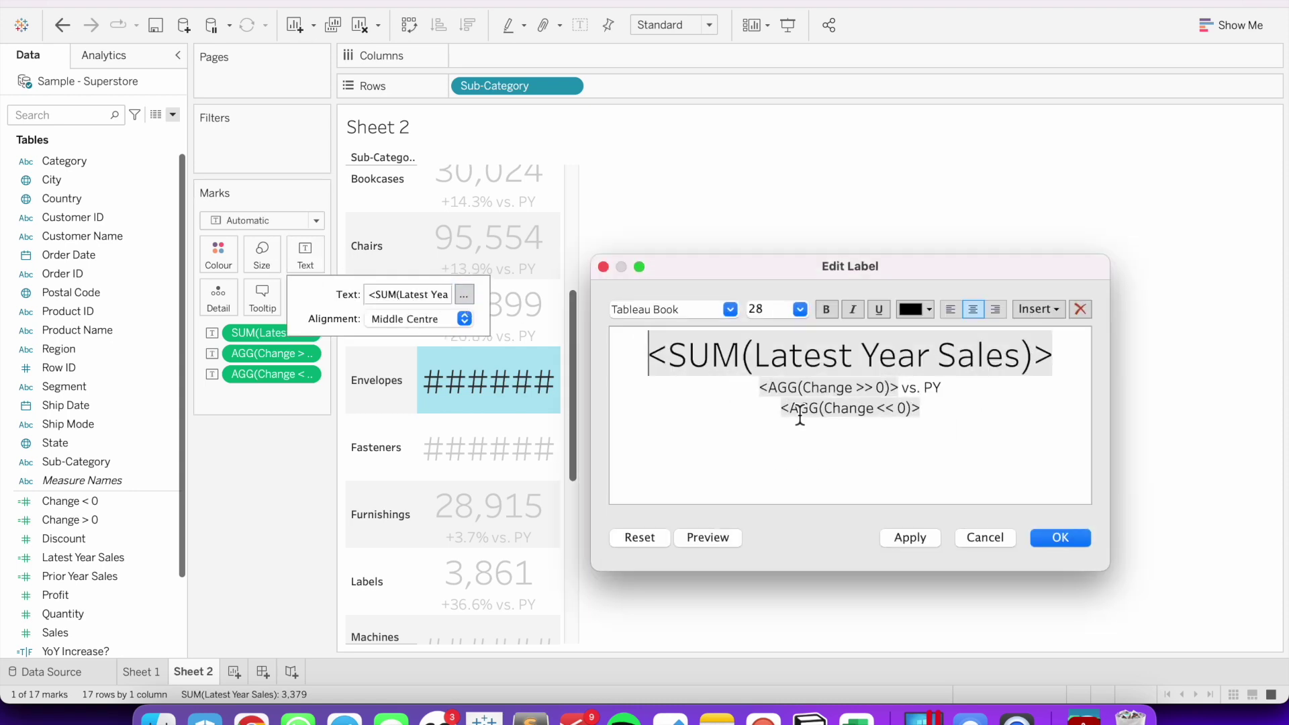
pyautogui.click(953, 417)
pyautogui.write('v')
pyautogui.press('BackSpace')
pyautogui.press('BackSpace')
pyautogui.click(1054, 537)
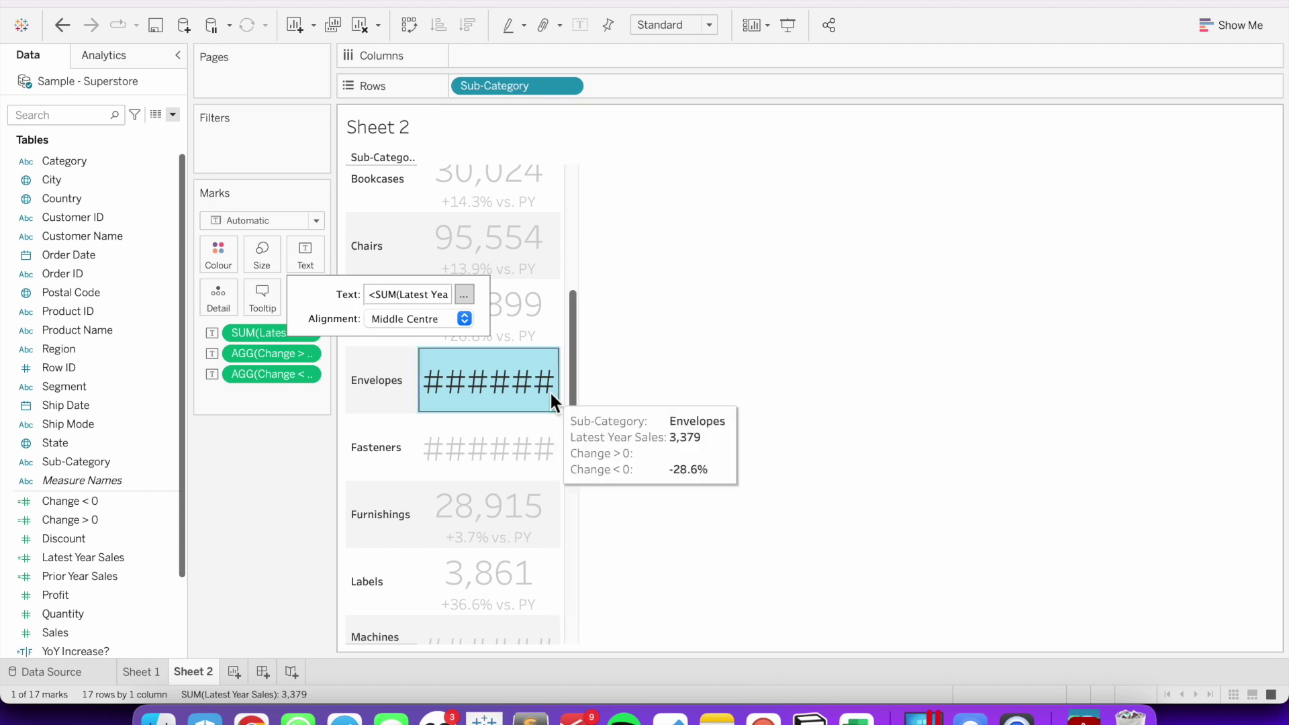
# Step: Make the sub-category rows taller, then check the Envelopes and Copiers mark labels
pyautogui.click(378, 406)
pyautogui.moveTo(377, 415); pyautogui.dragTo(374, 446)
pyautogui.click(487, 441)
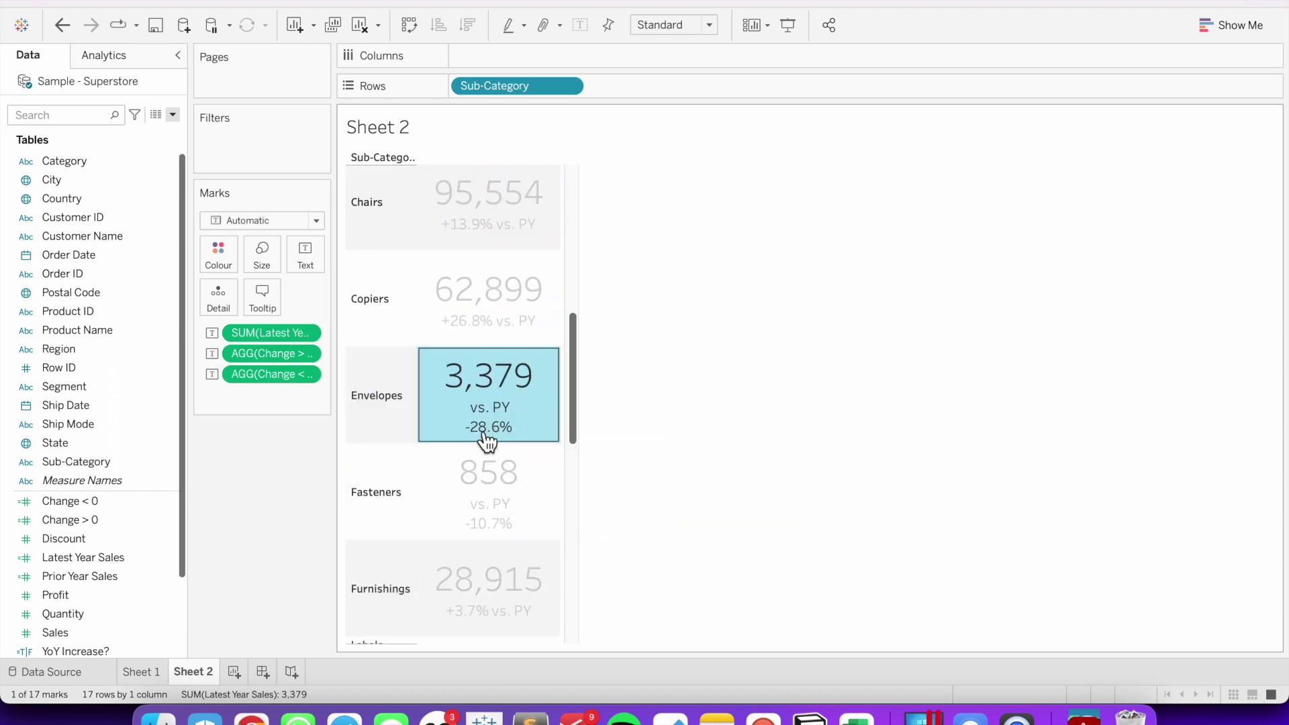
pyautogui.click(779, 377)
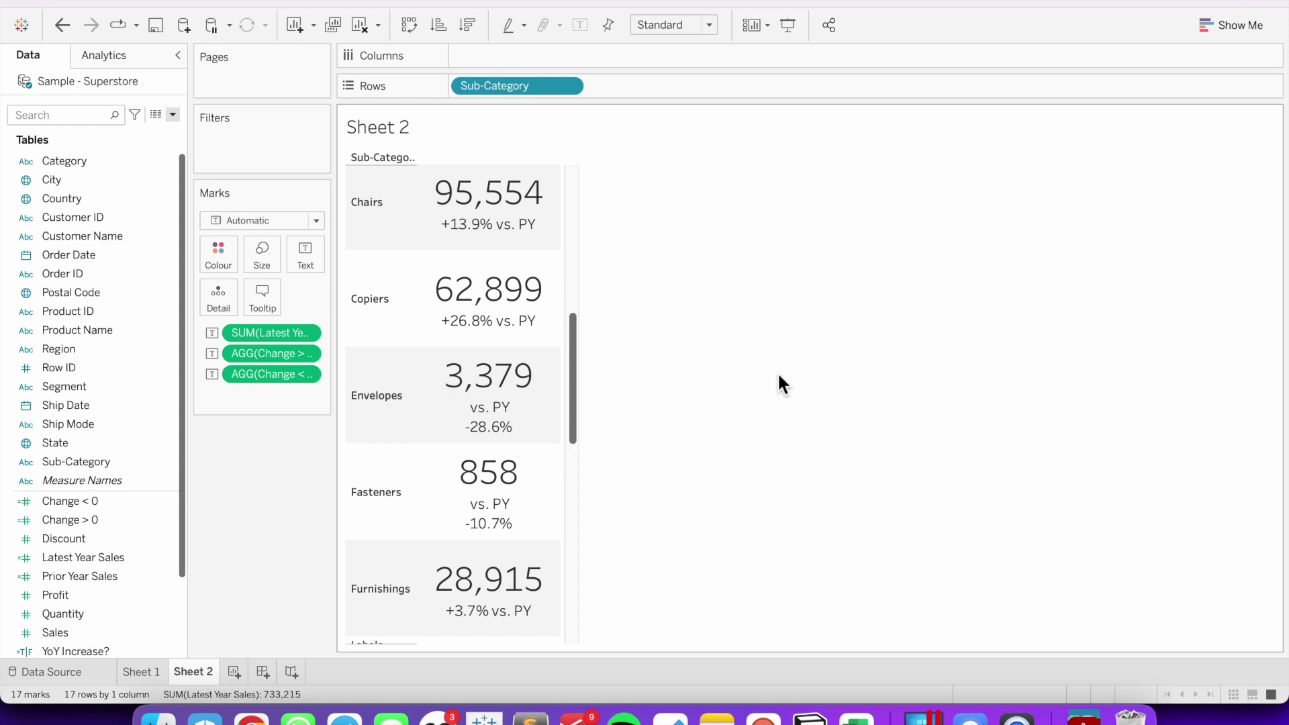
pyautogui.click(480, 336)
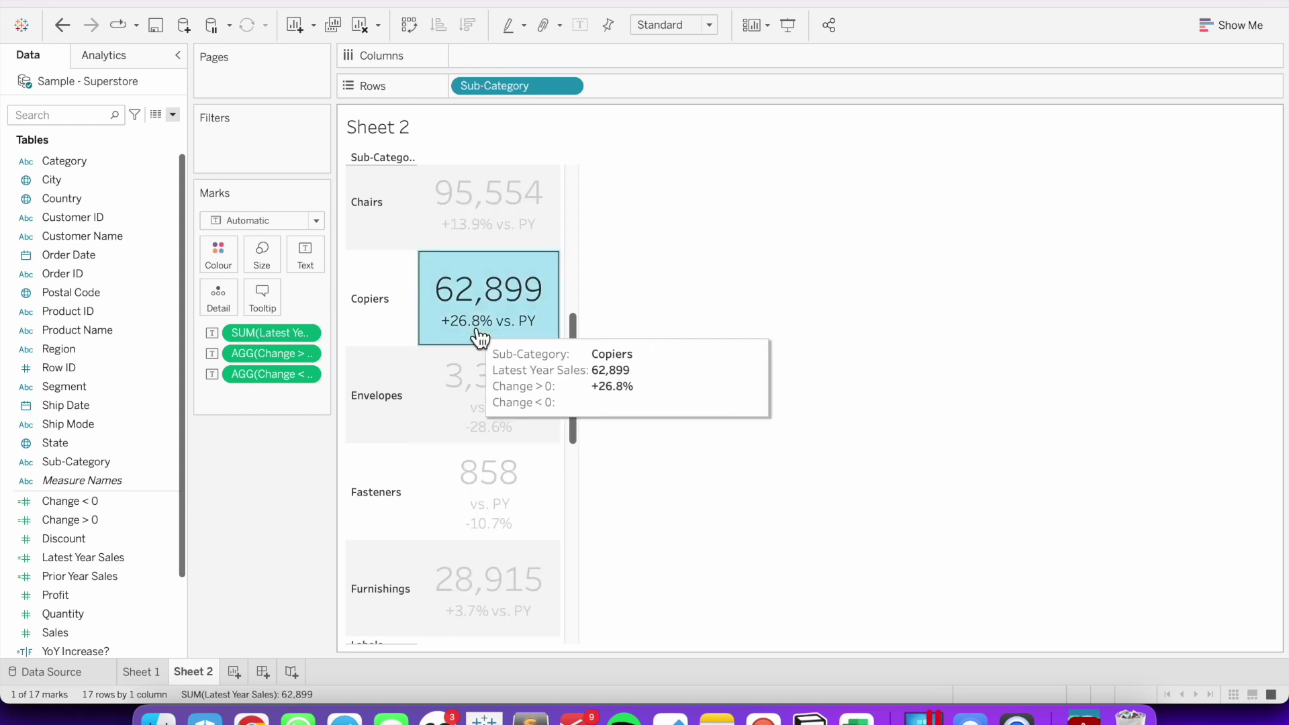
pyautogui.click(479, 336)
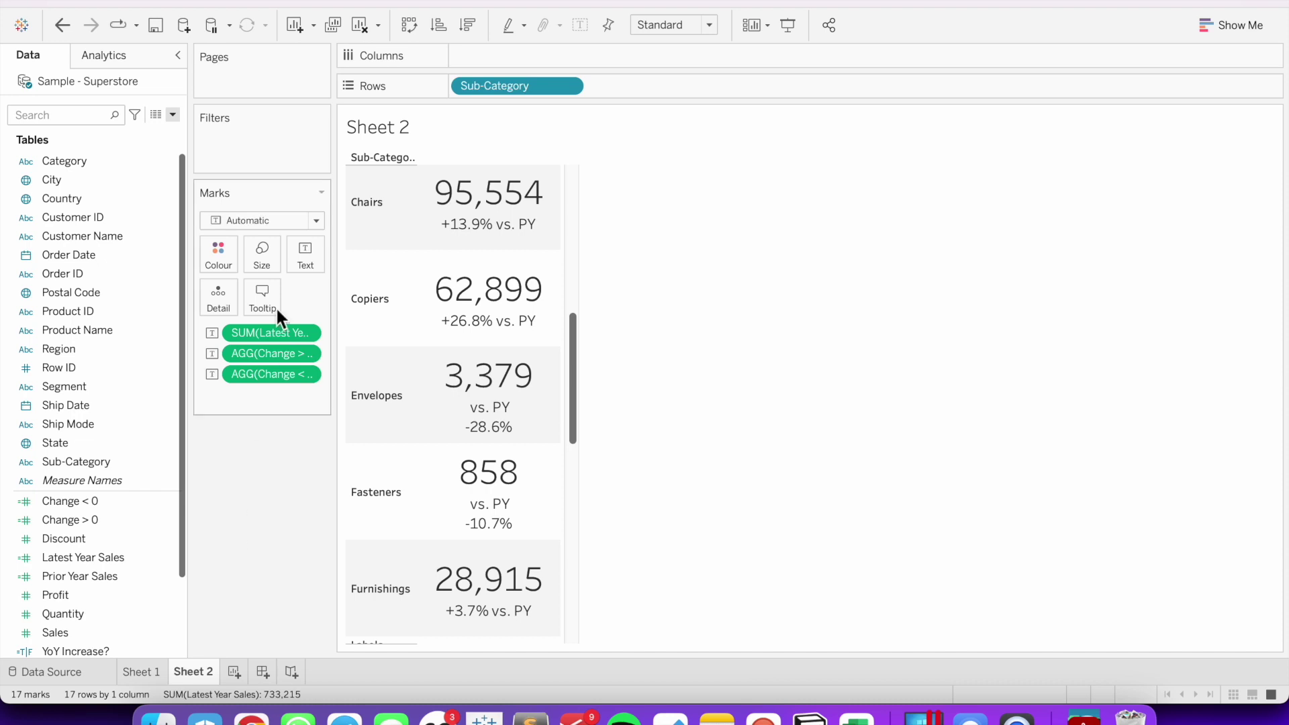
# Step: Review the change line and 'vs. PY' text in the full label editor
pyautogui.click(306, 256)
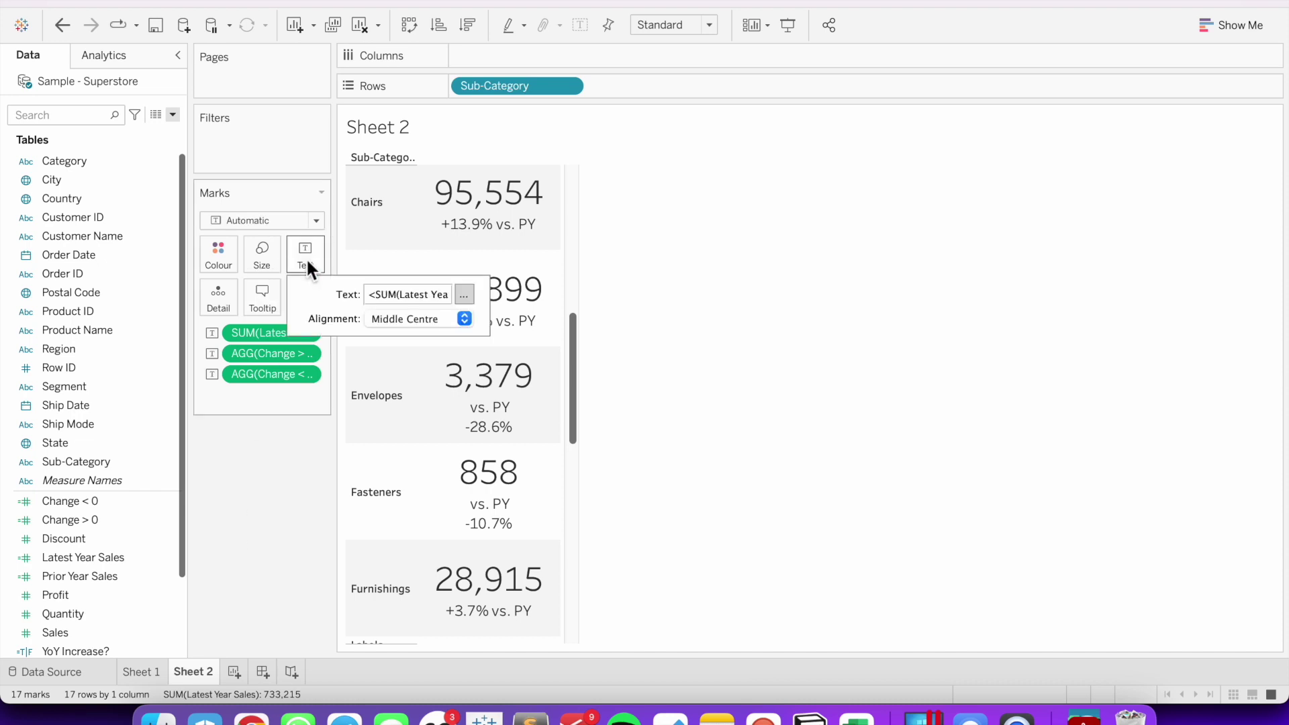
pyautogui.click(464, 294)
pyautogui.moveTo(782, 408); pyautogui.dragTo(761, 388)
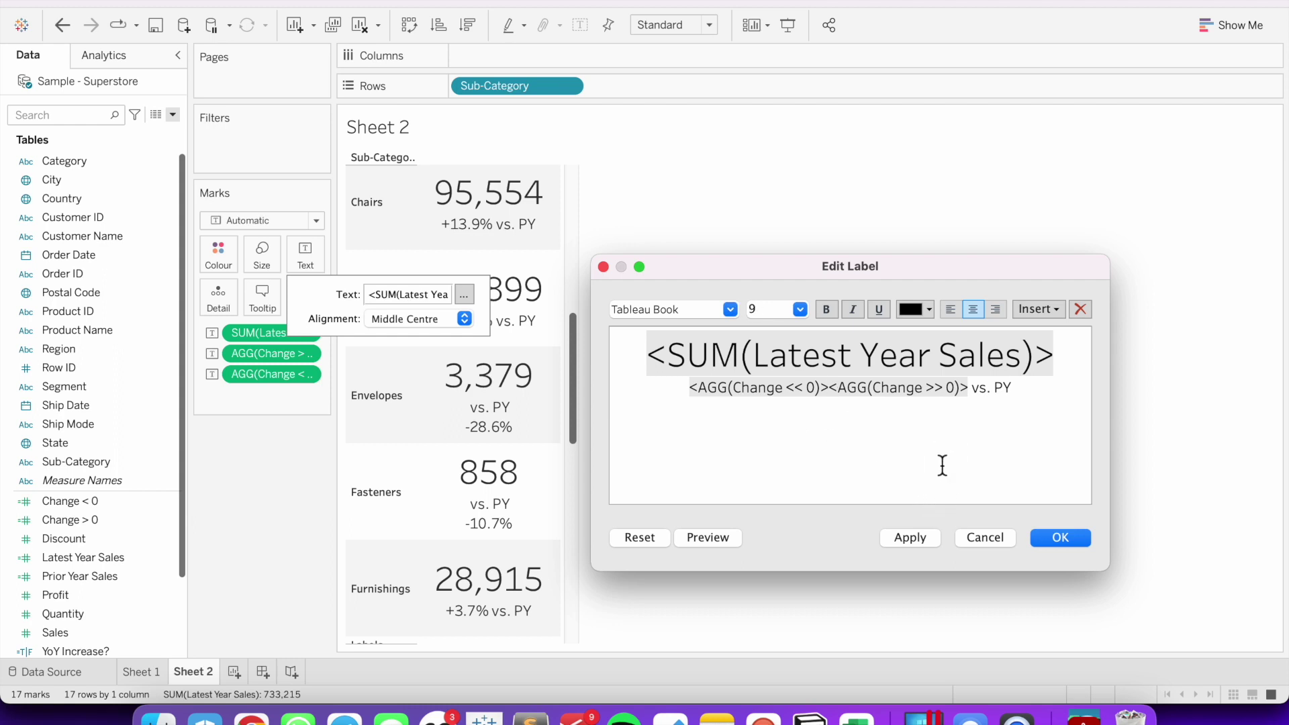
pyautogui.moveTo(971, 389); pyautogui.dragTo(1020, 404)
pyautogui.click(1011, 434)
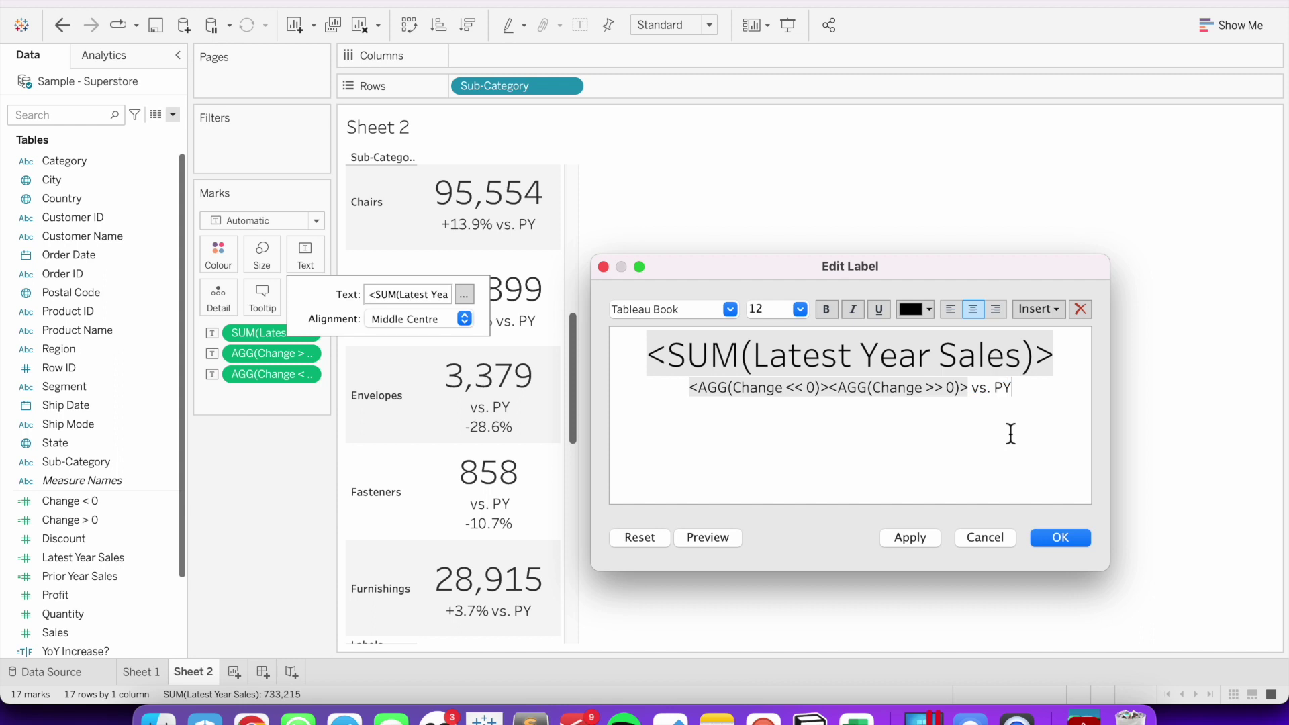
# Step: Colour the negative change field red and the positive one turquoise, then drag Sub-Category to Filters
pyautogui.doubleClick(771, 389)
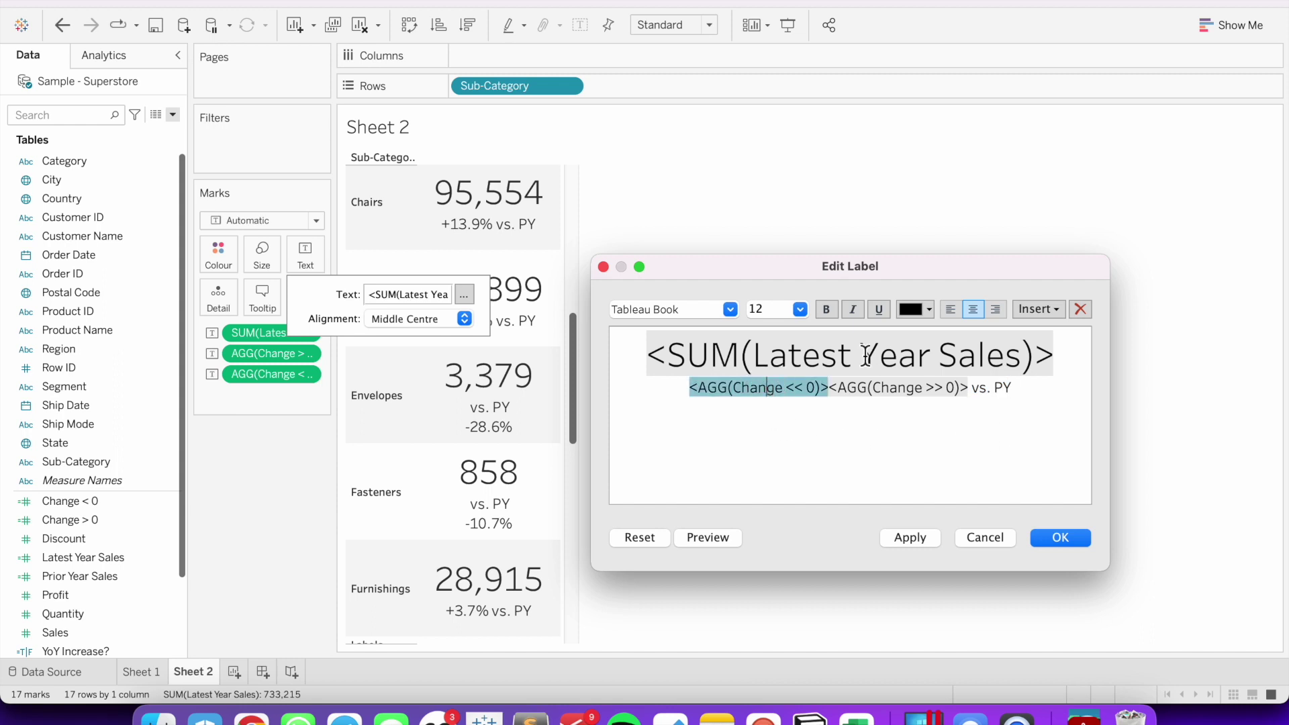
pyautogui.click(924, 310)
pyautogui.click(980, 366)
pyautogui.doubleClick(895, 390)
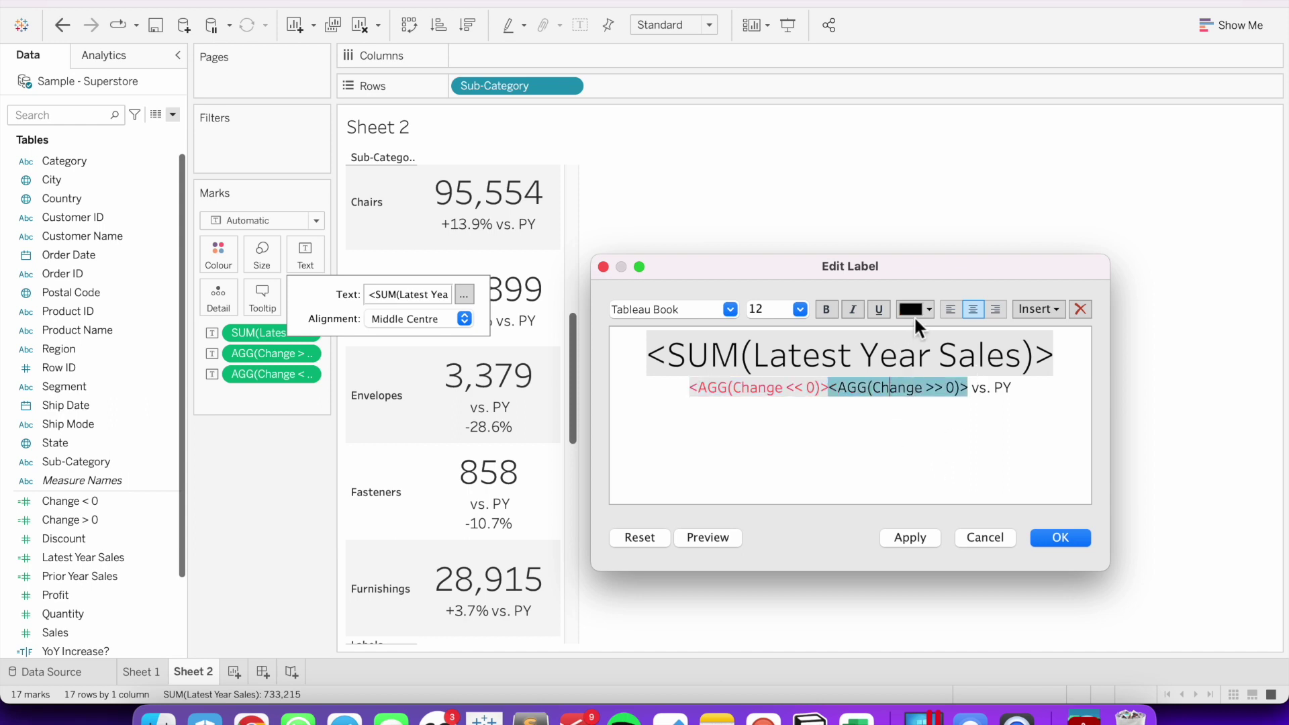
pyautogui.click(926, 310)
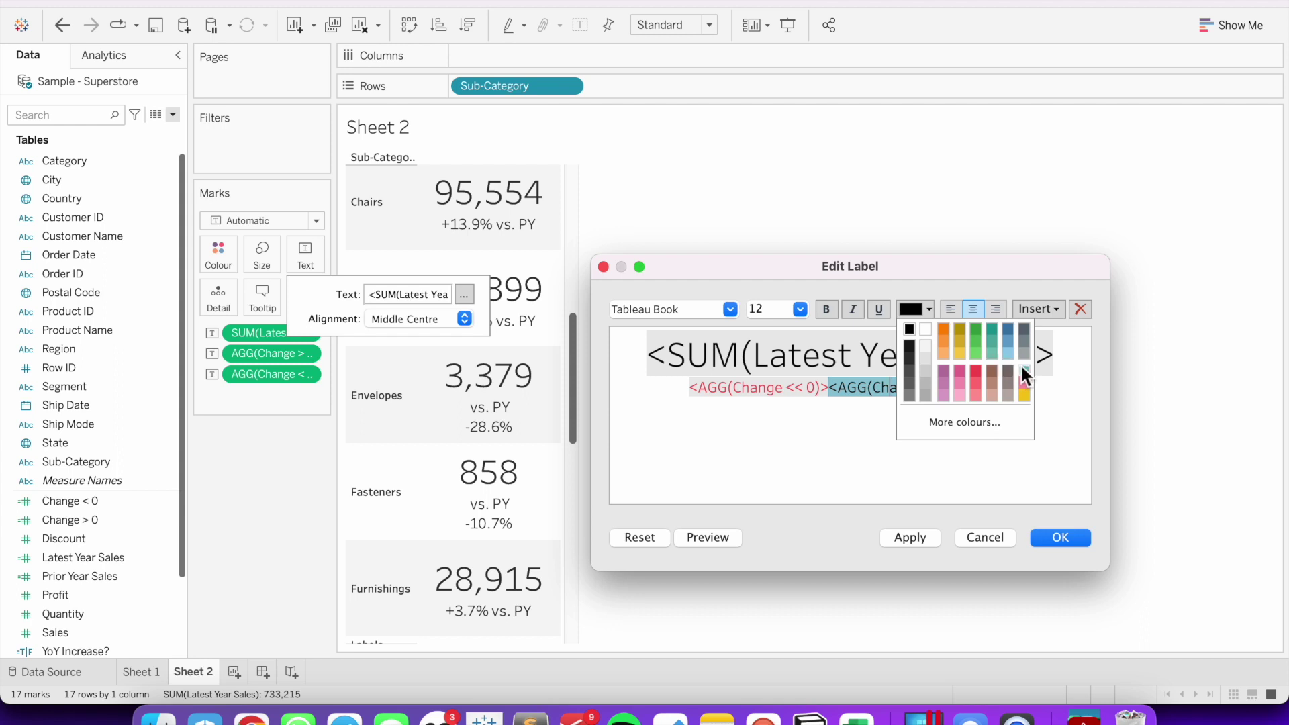
pyautogui.click(1025, 378)
pyautogui.click(1056, 543)
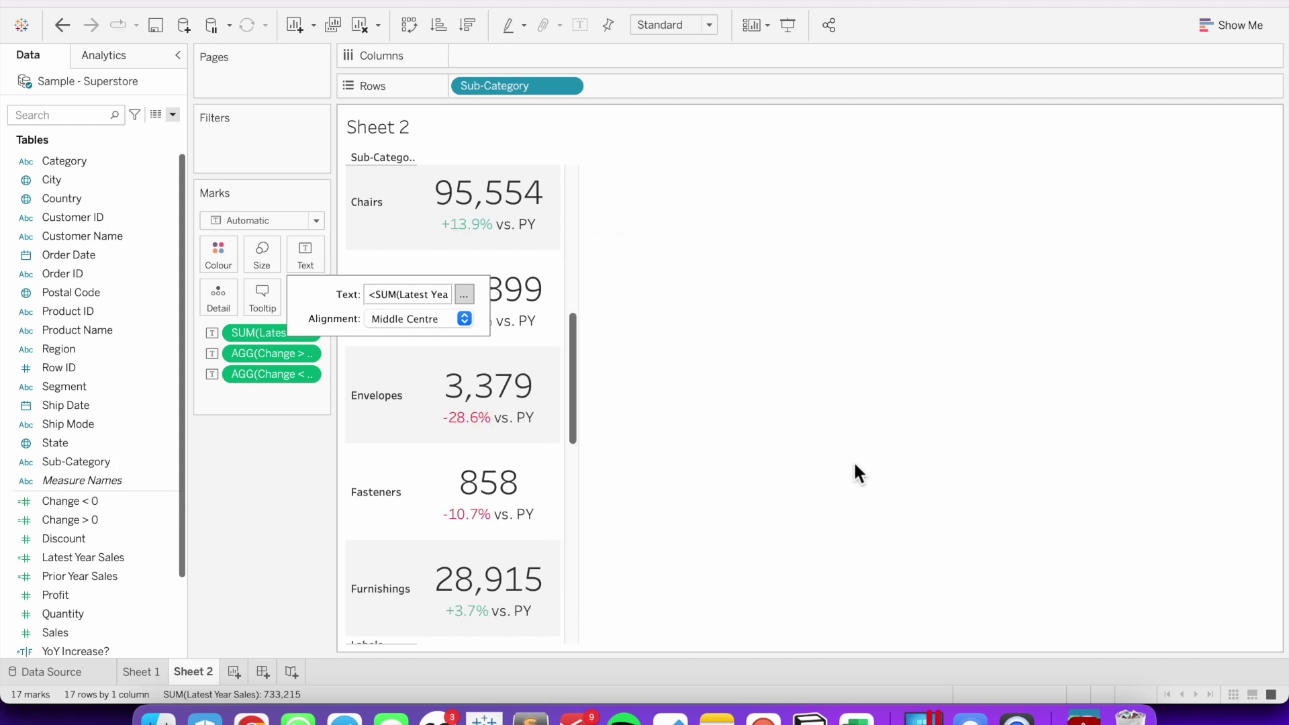
pyautogui.click(852, 461)
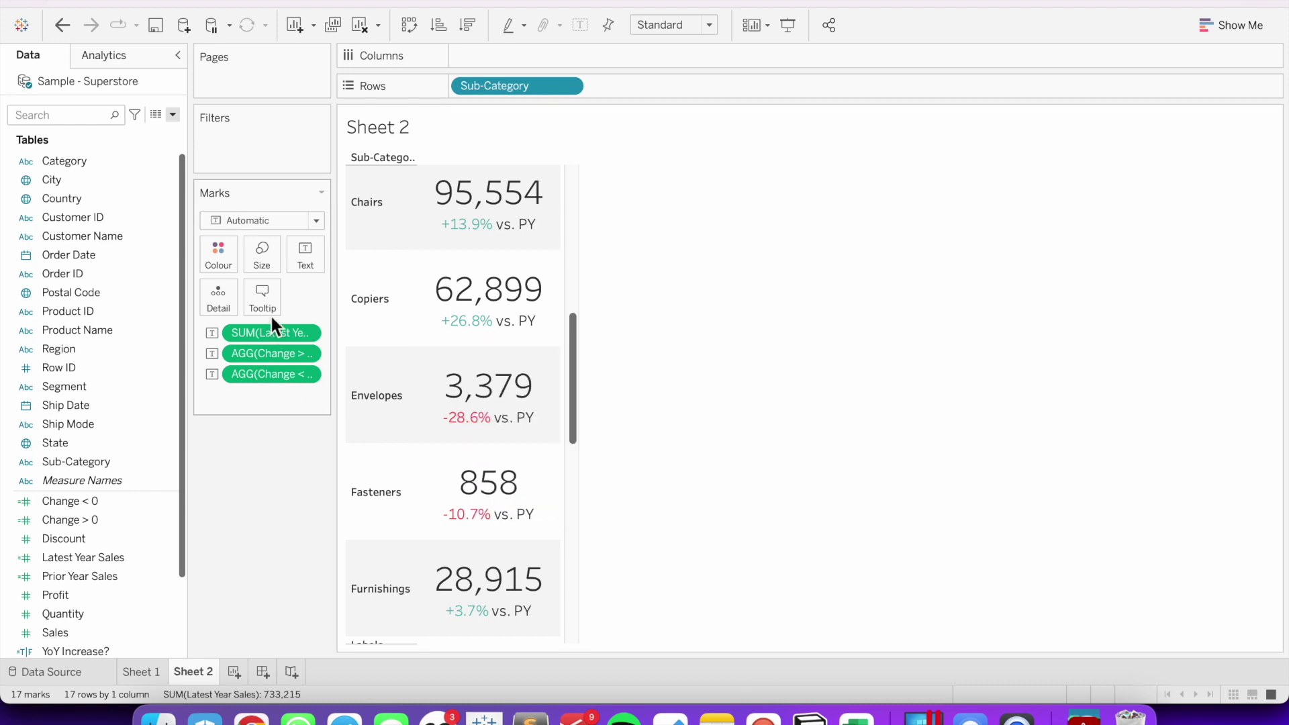
pyautogui.moveTo(487, 84); pyautogui.dragTo(268, 145)
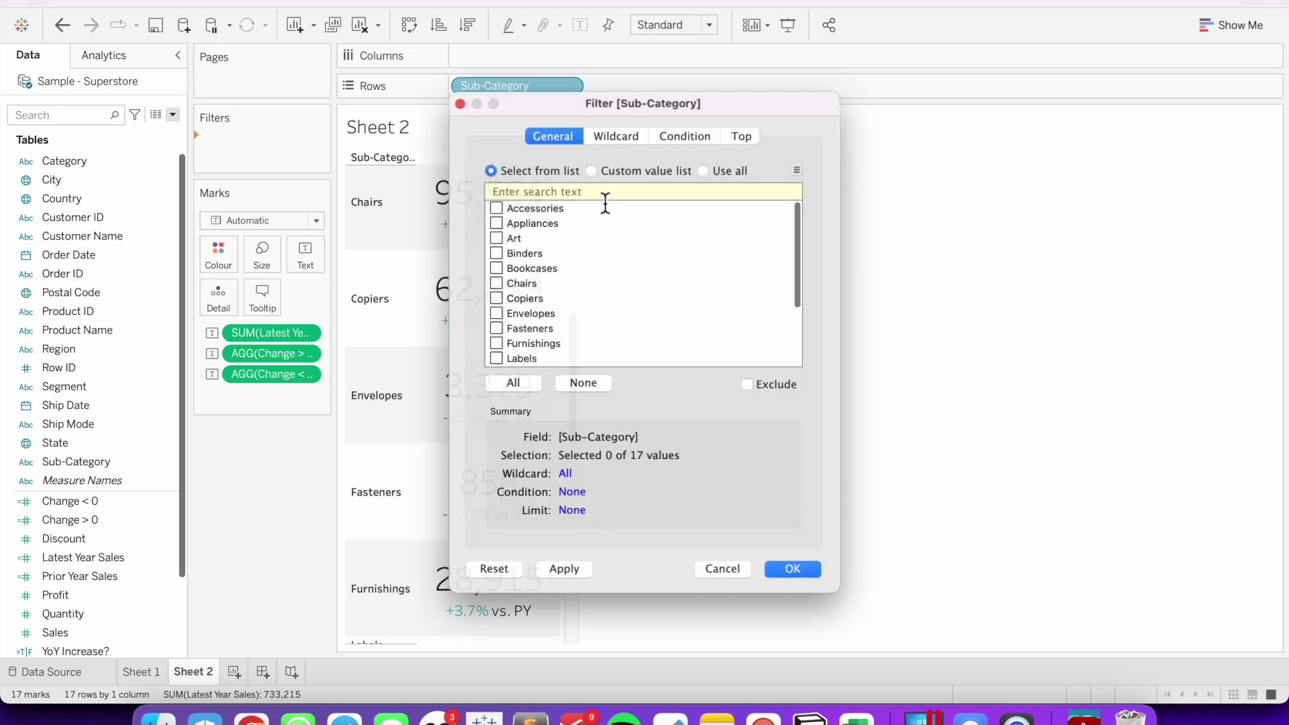
# Step: Keep all sub-categories in the new Sub-Category filter and show its filter card
pyautogui.click(709, 157)
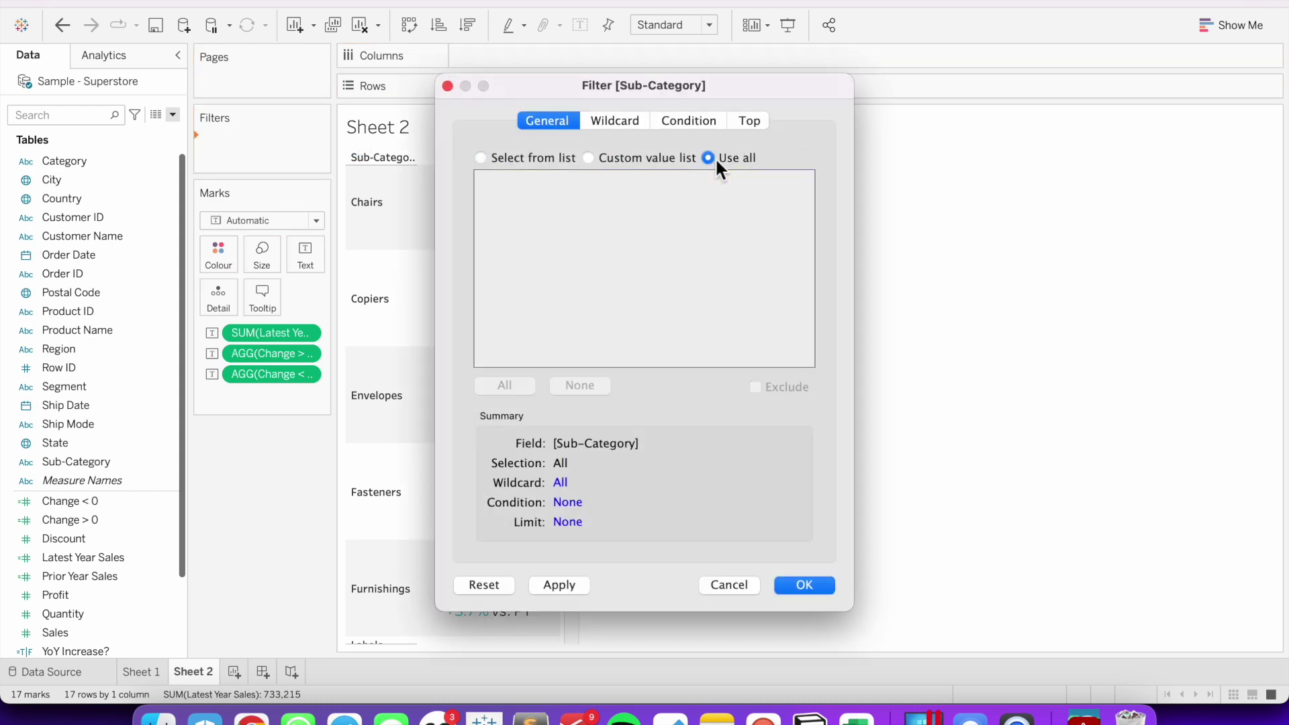
pyautogui.click(802, 592)
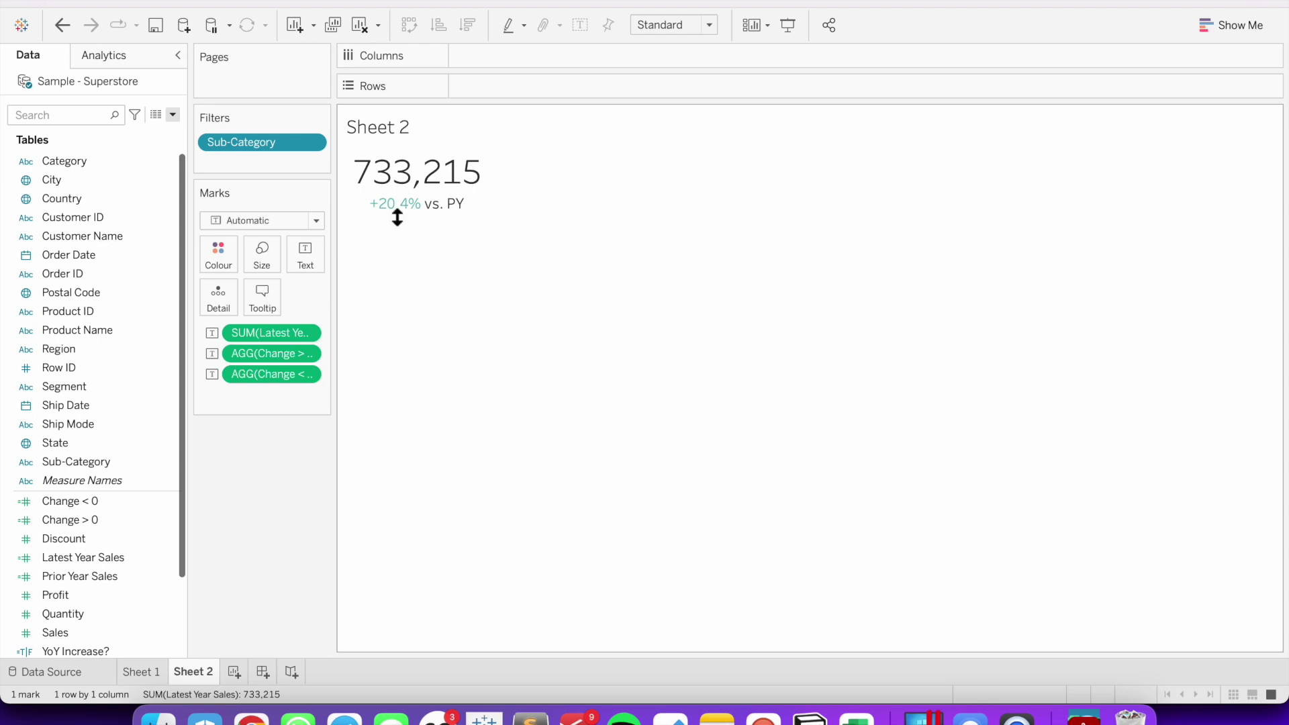
pyautogui.click(316, 143)
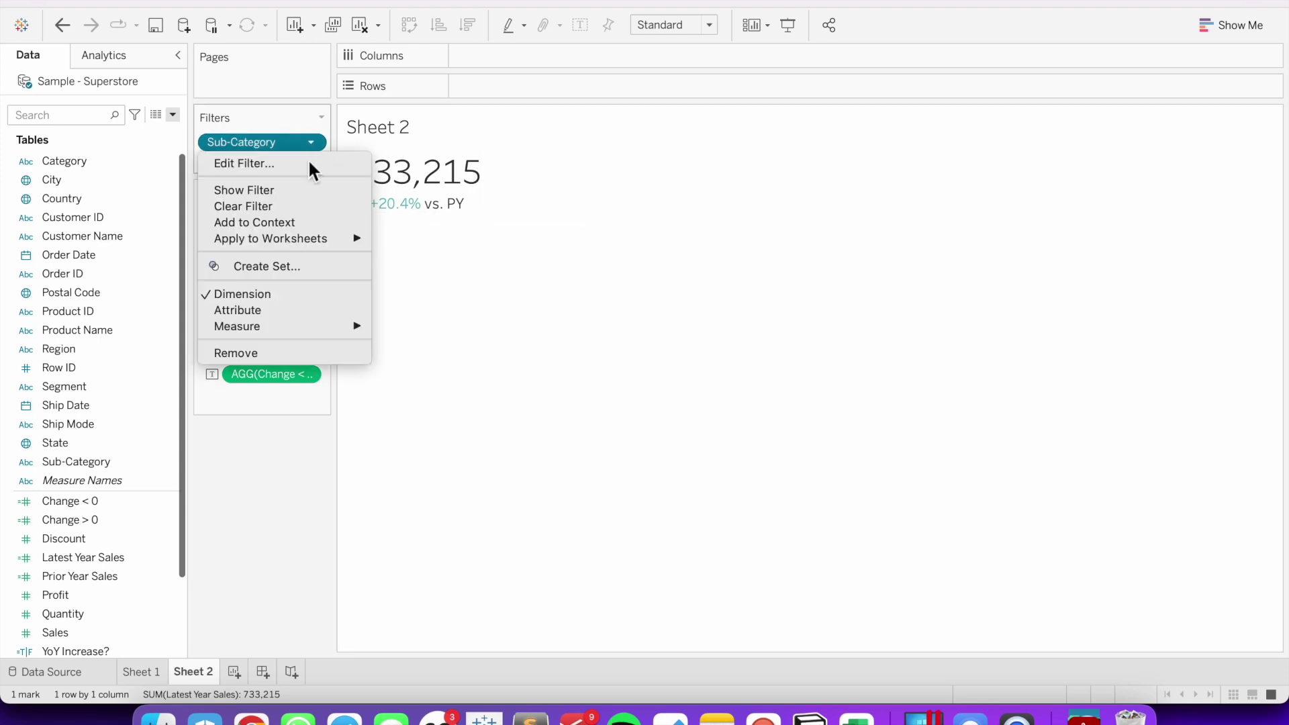
pyautogui.click(297, 190)
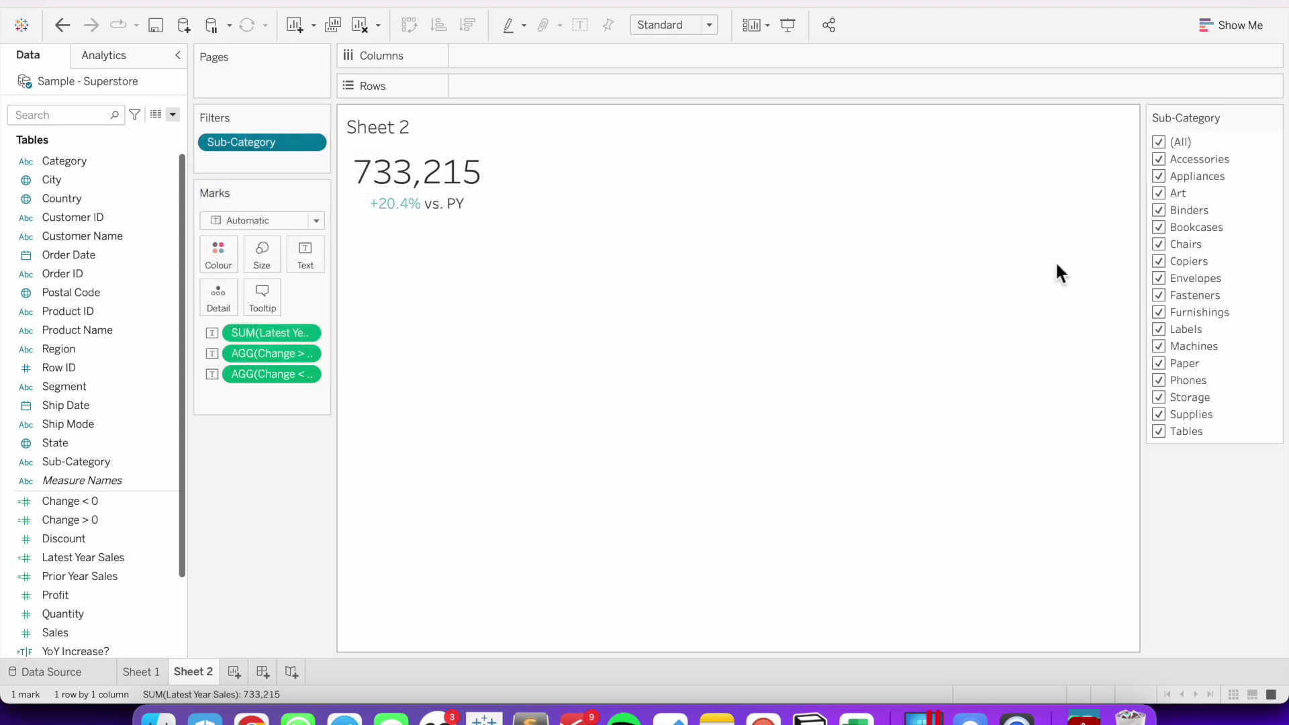
# Step: Filter to Envelopes, Copiers and Machines, giving 109,823 at -0.4% vs. PY
pyautogui.click(1162, 141)
pyautogui.click(1160, 279)
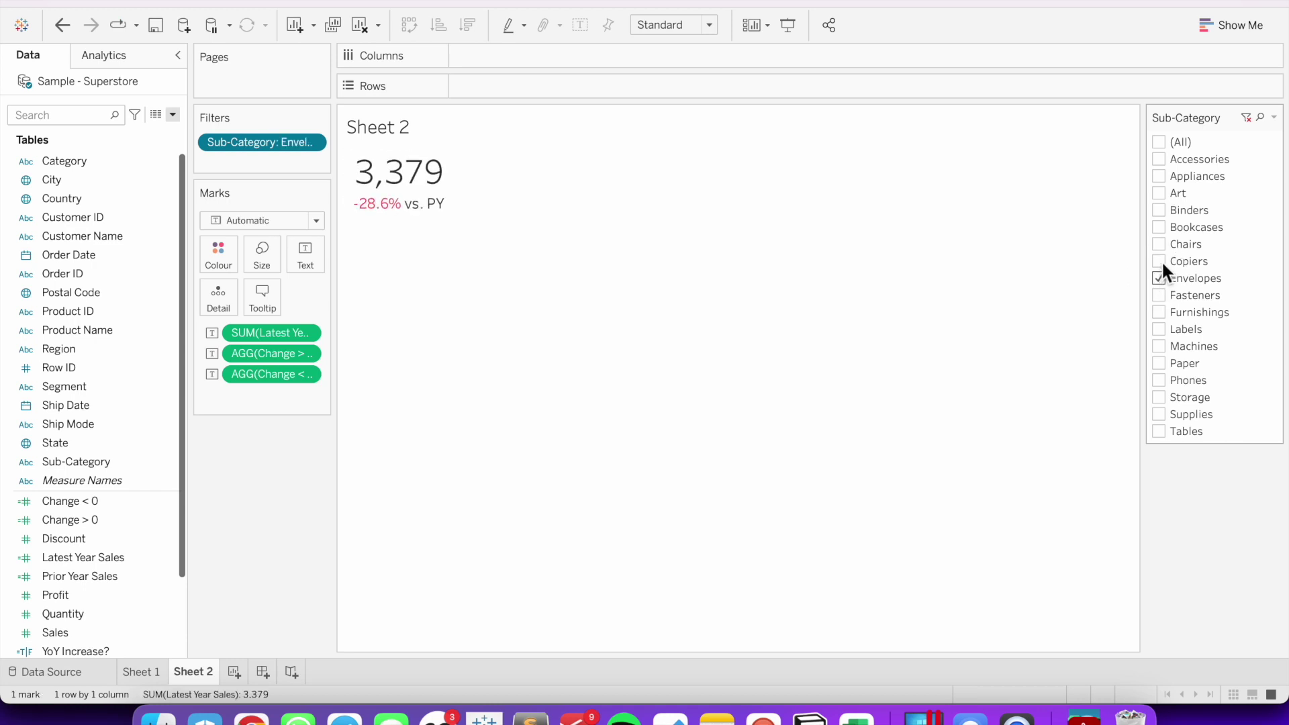
pyautogui.click(1159, 261)
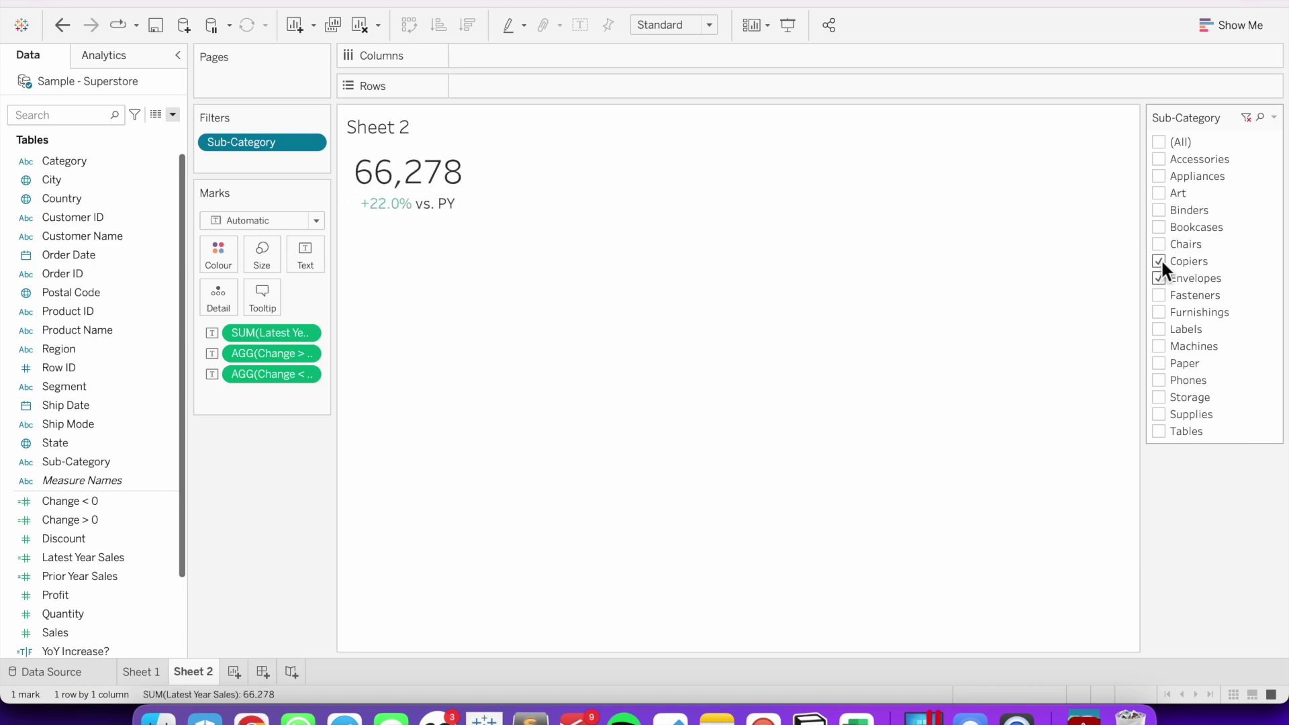
pyautogui.click(1160, 344)
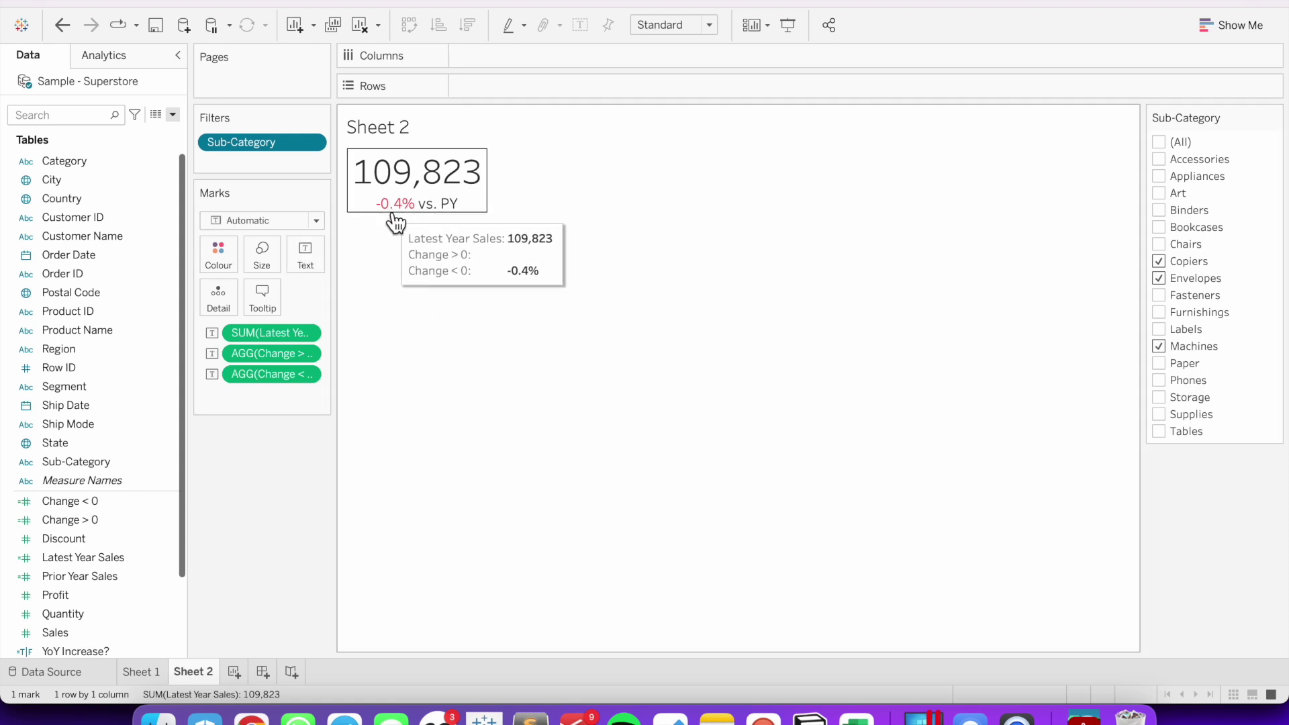
pyautogui.click(306, 255)
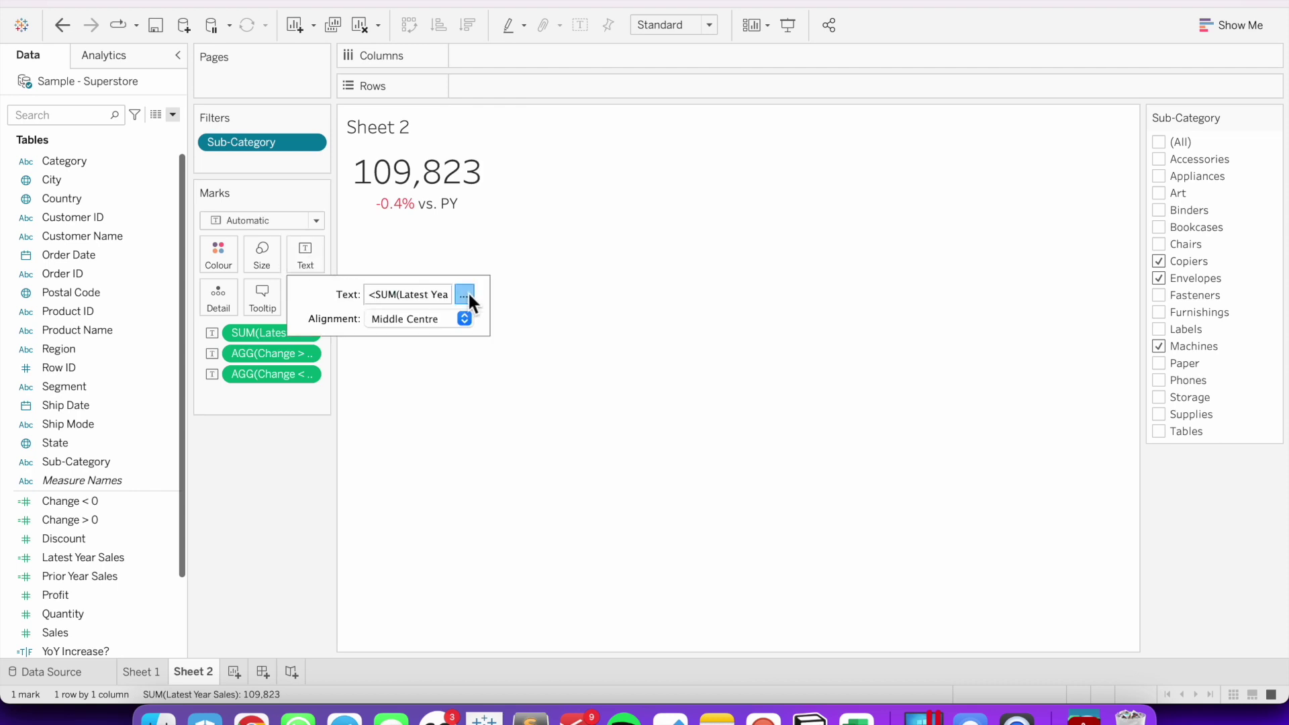
pyautogui.click(464, 293)
pyautogui.doubleClick(773, 390)
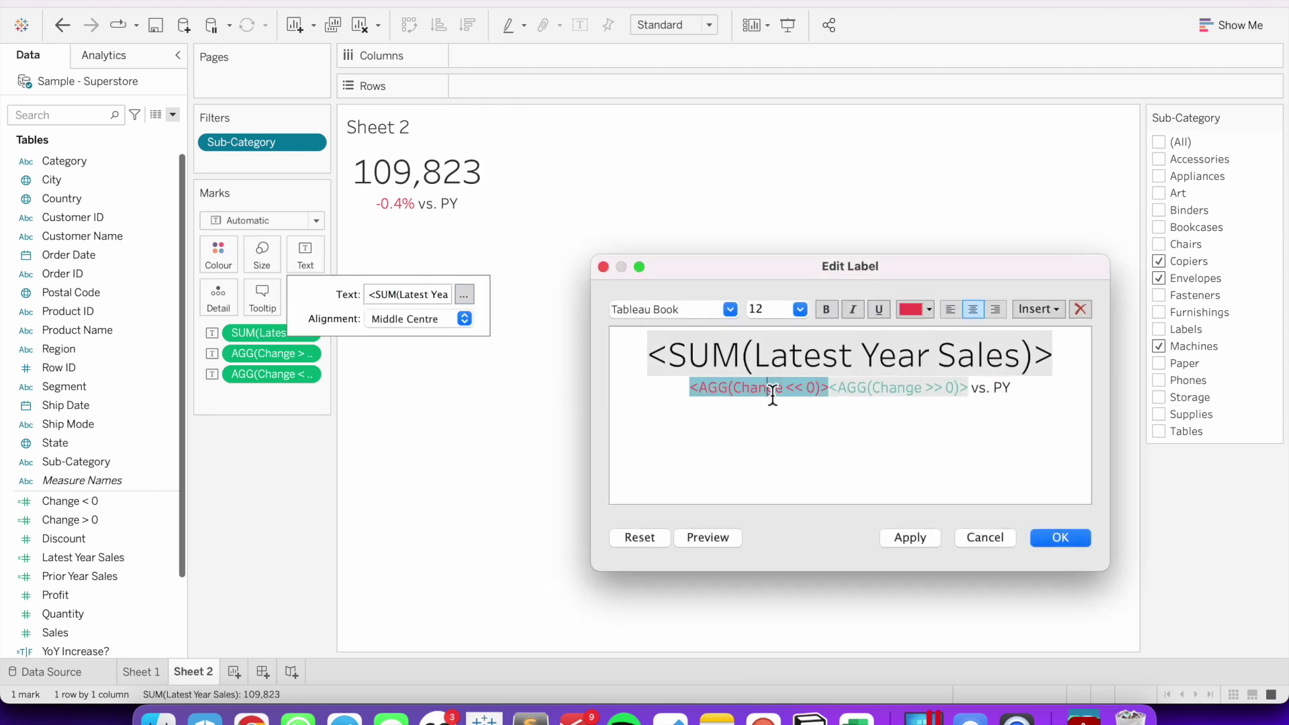
pyautogui.doubleClick(886, 391)
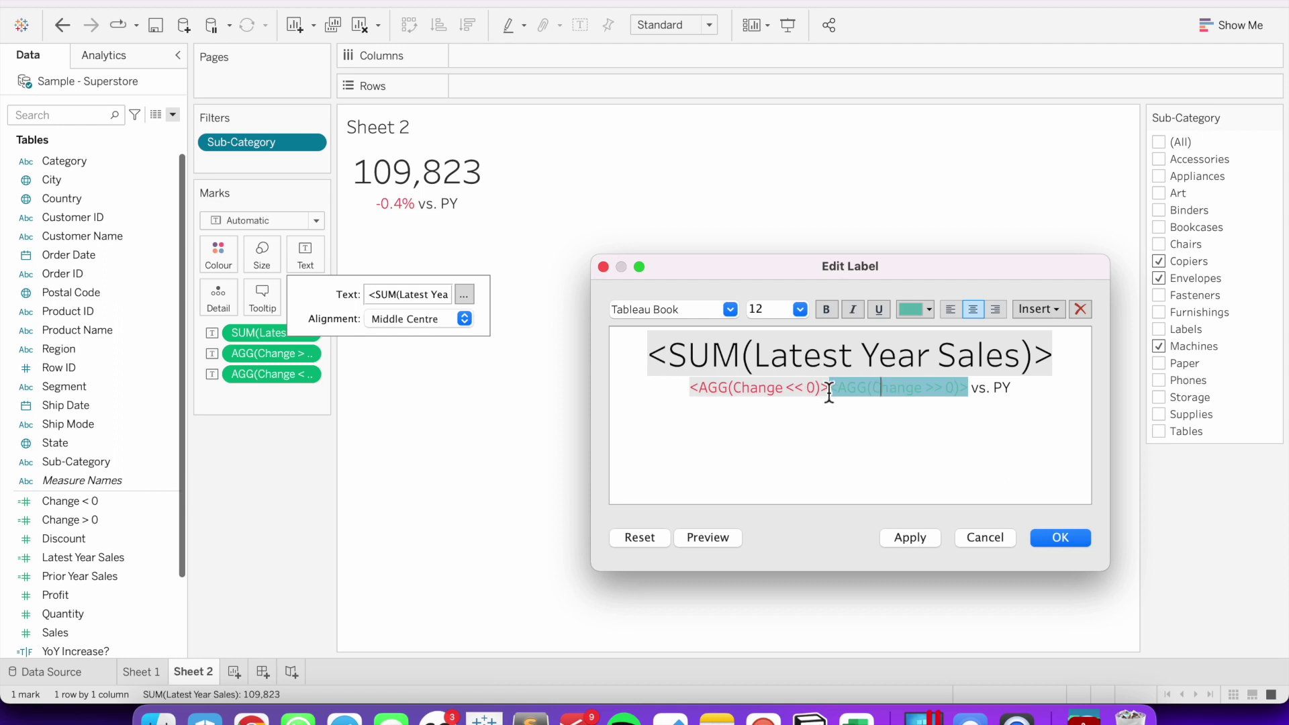
pyautogui.click(1060, 539)
pyautogui.click(589, 468)
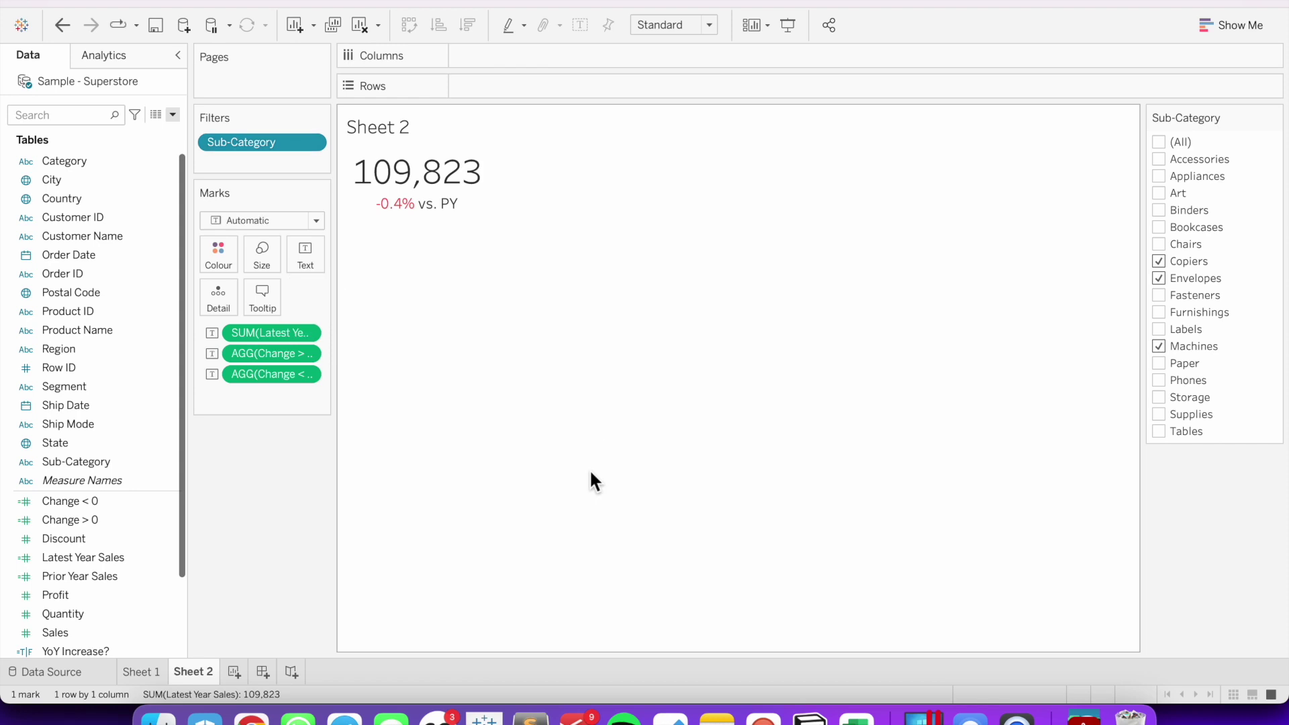
pyautogui.click(139, 674)
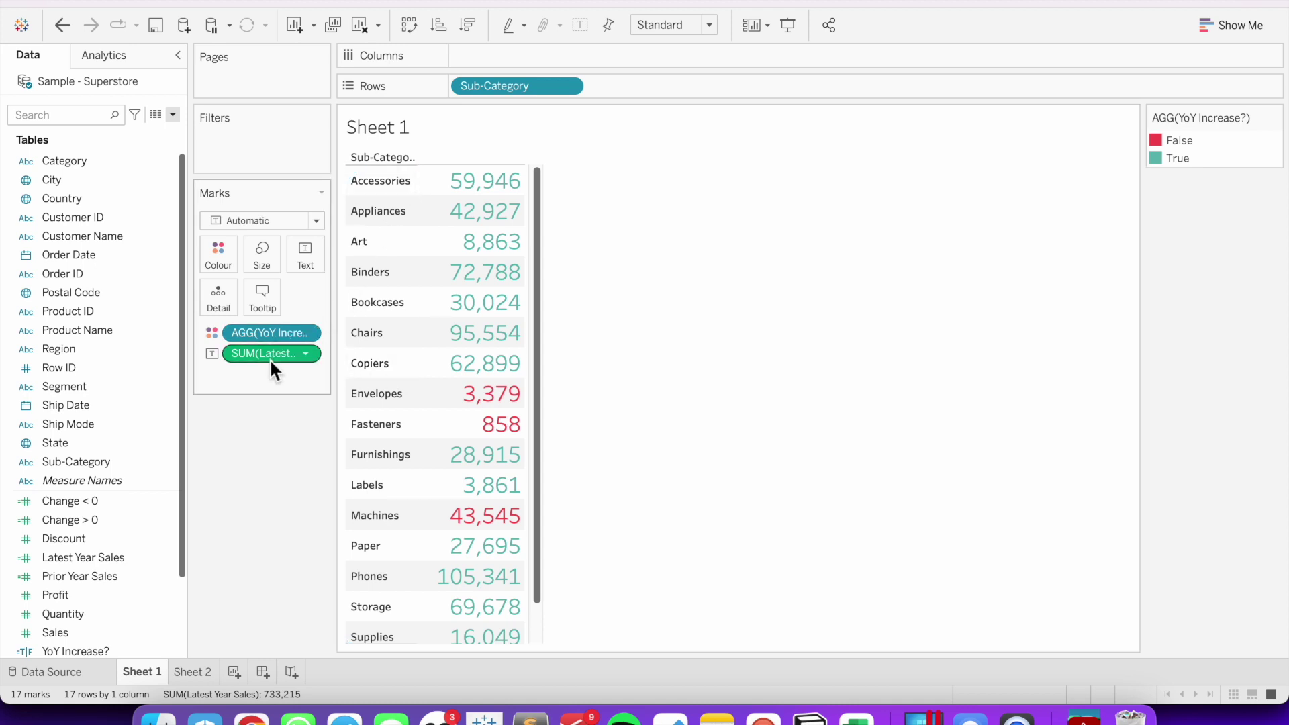
# Step: On Sheet 1, filter Sub-Category to Envelopes only and show its filter card
pyautogui.moveTo(478, 86); pyautogui.dragTo(252, 146)
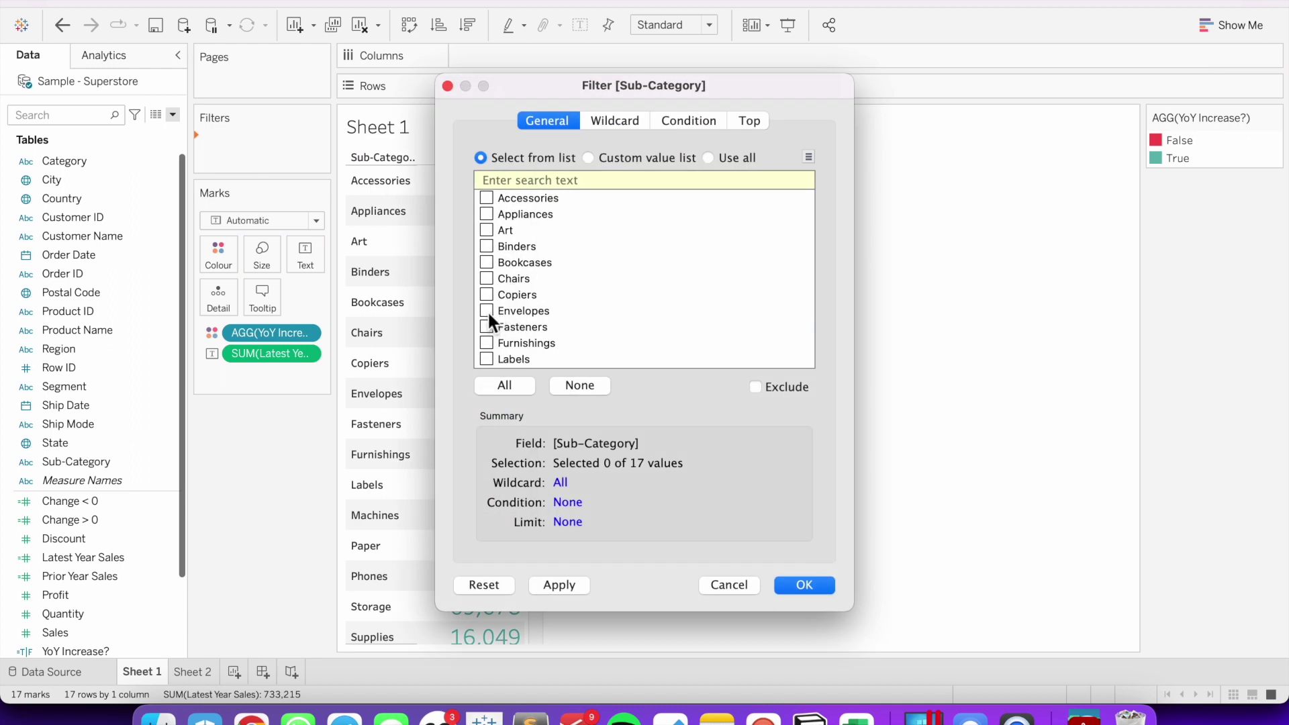
pyautogui.click(487, 310)
pyautogui.click(803, 583)
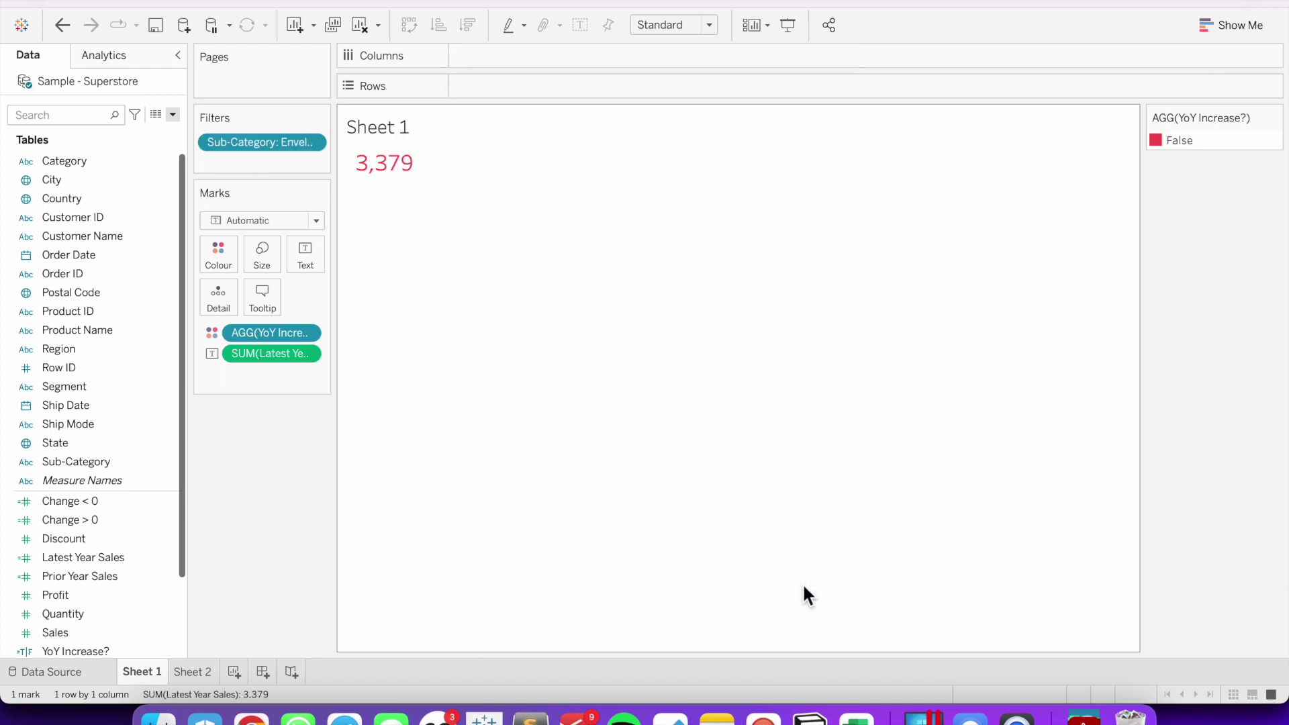
pyautogui.click(311, 143)
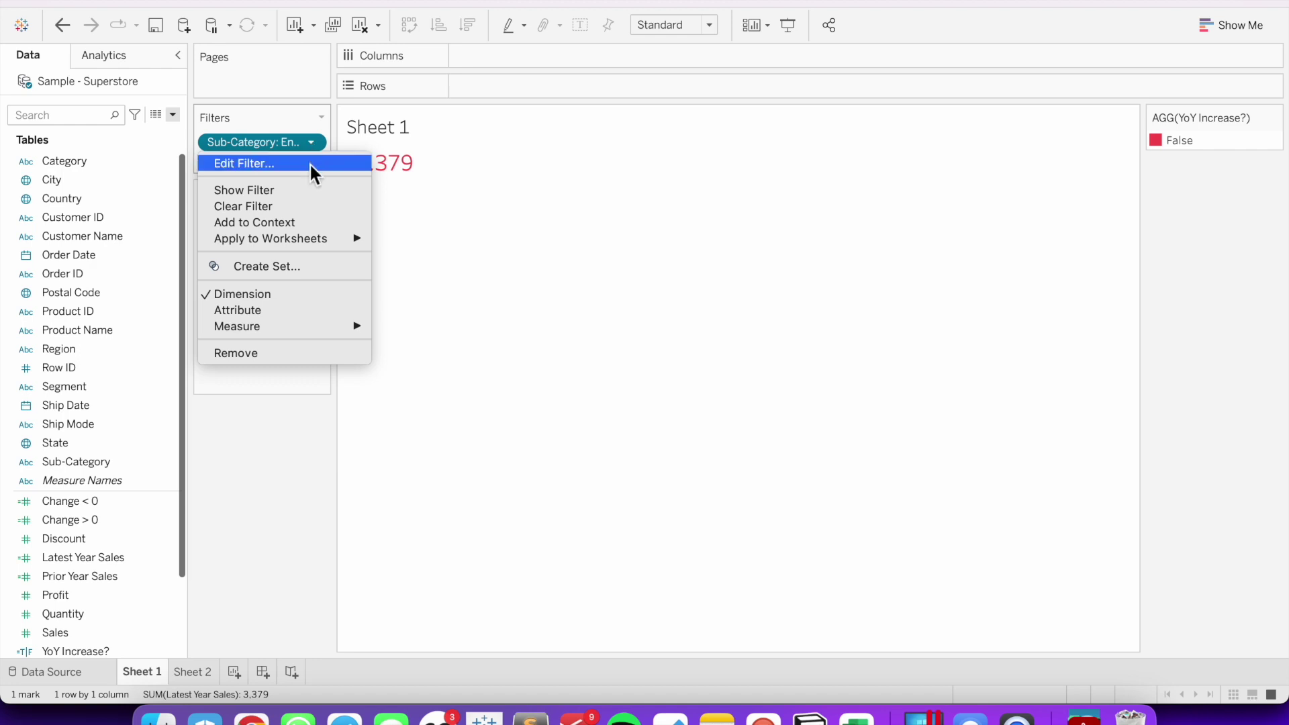
pyautogui.click(300, 192)
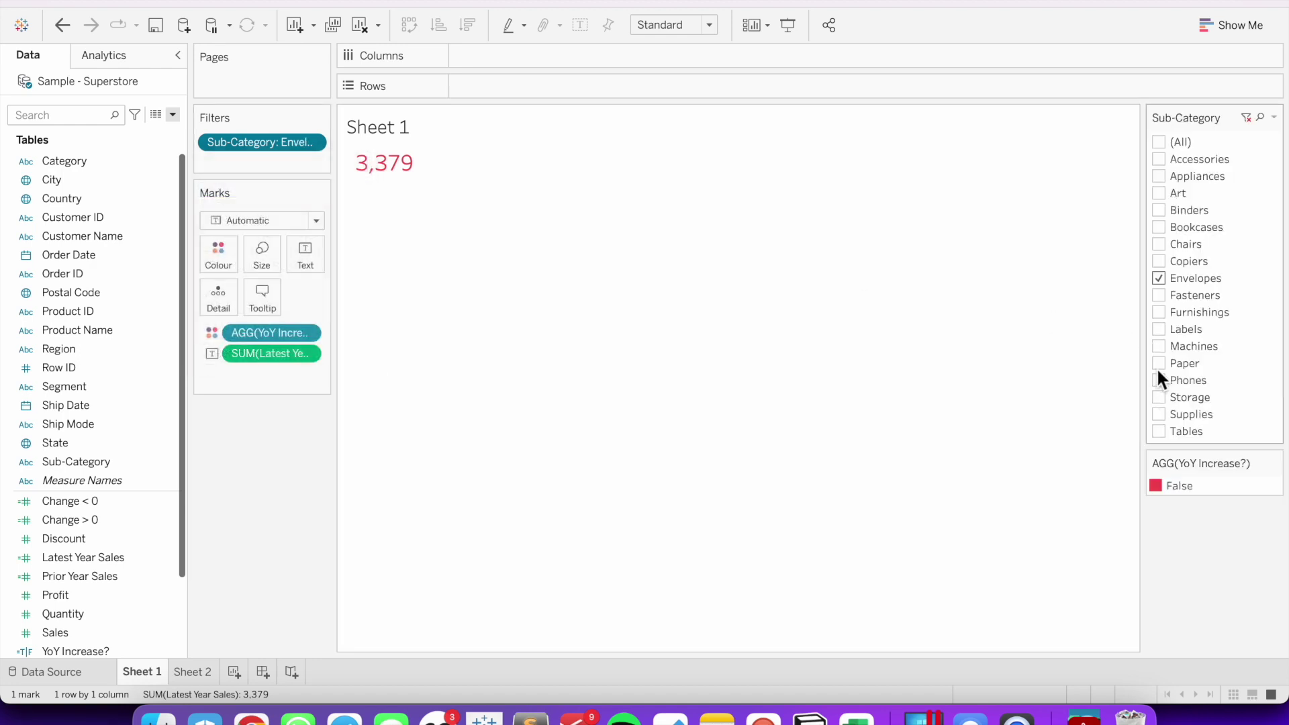
# Step: Untick Copiers and Machines on Sheet 2 so only Envelopes remains, then return to Sheet 1
pyautogui.click(192, 672)
pyautogui.click(1159, 261)
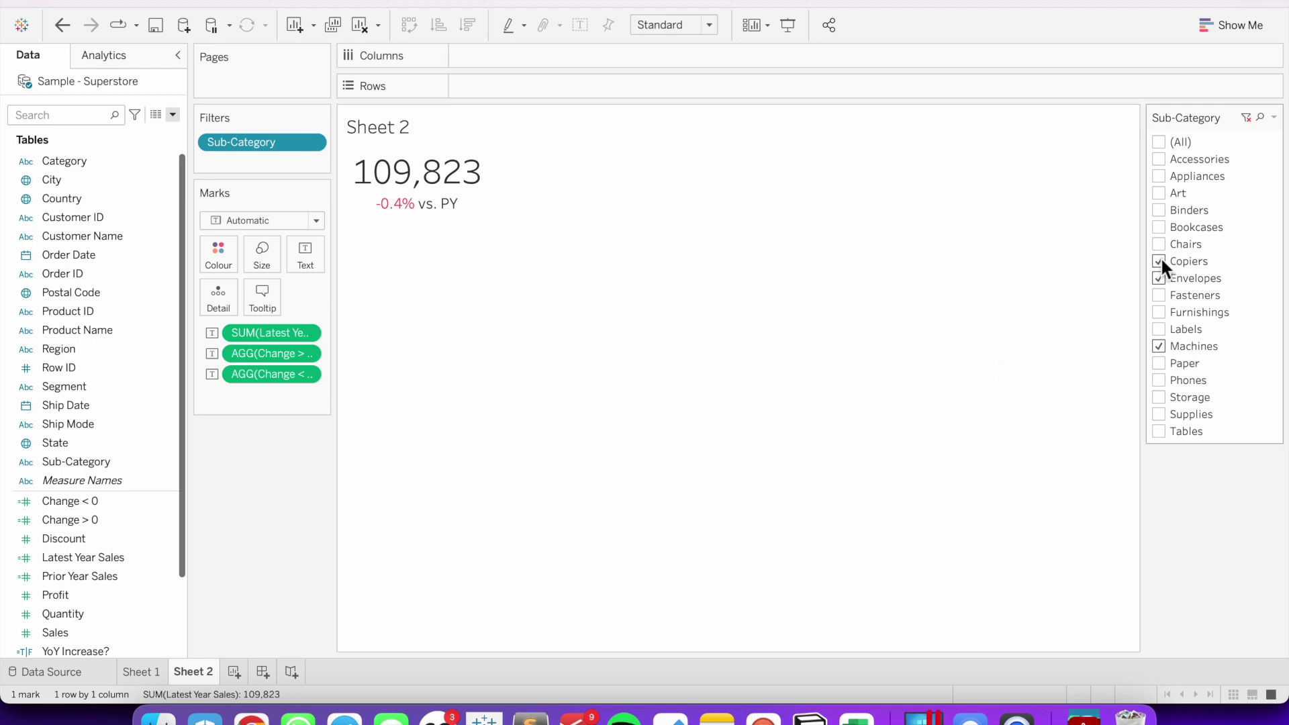
pyautogui.click(1159, 346)
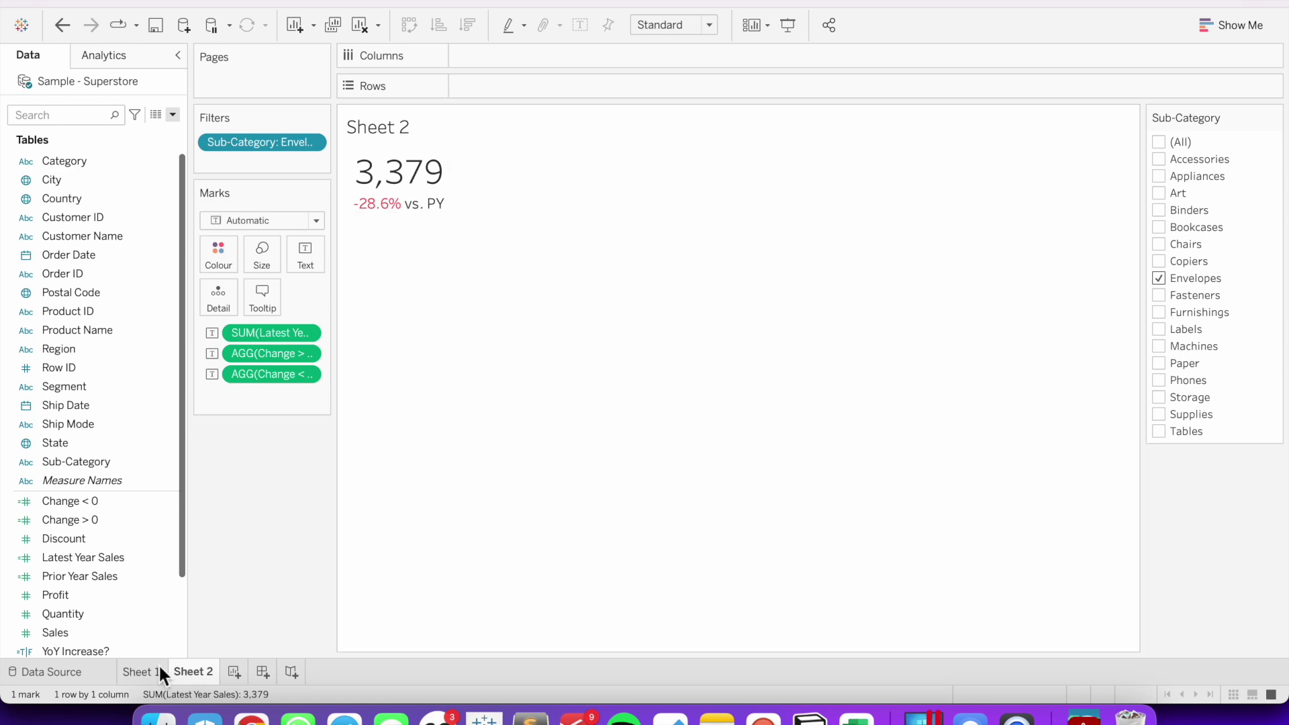
pyautogui.click(141, 672)
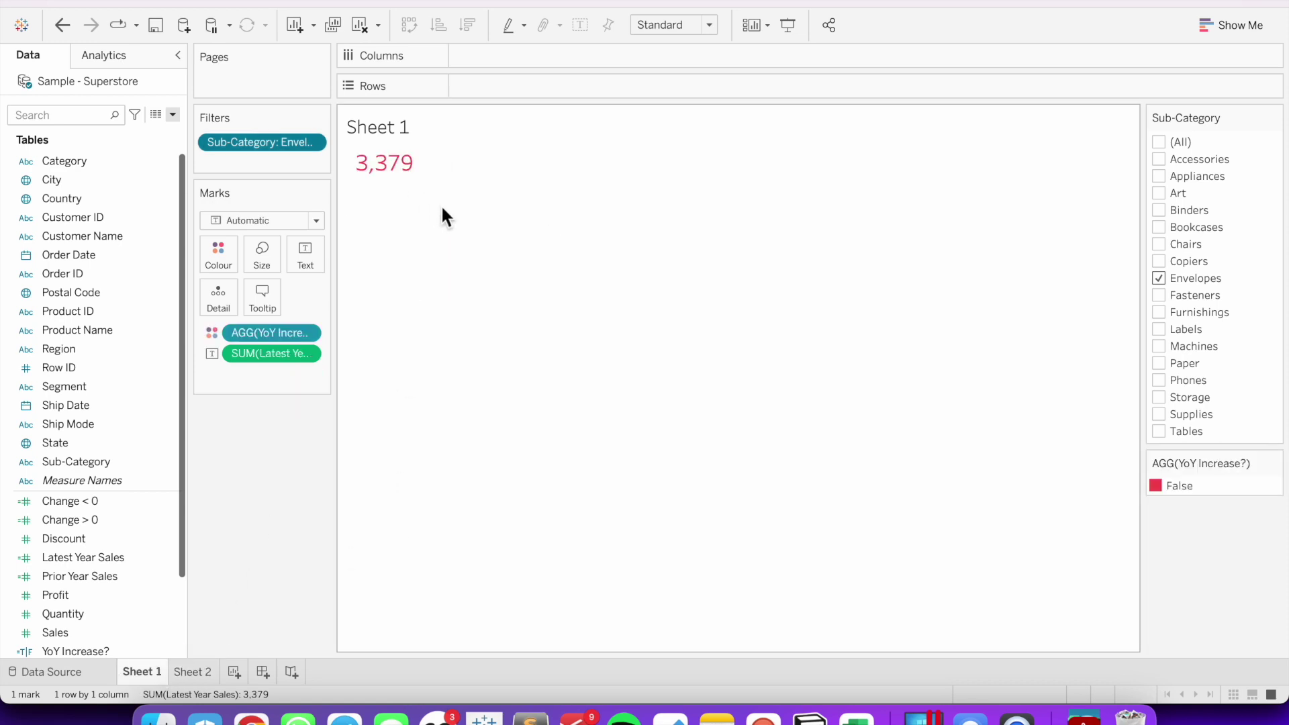